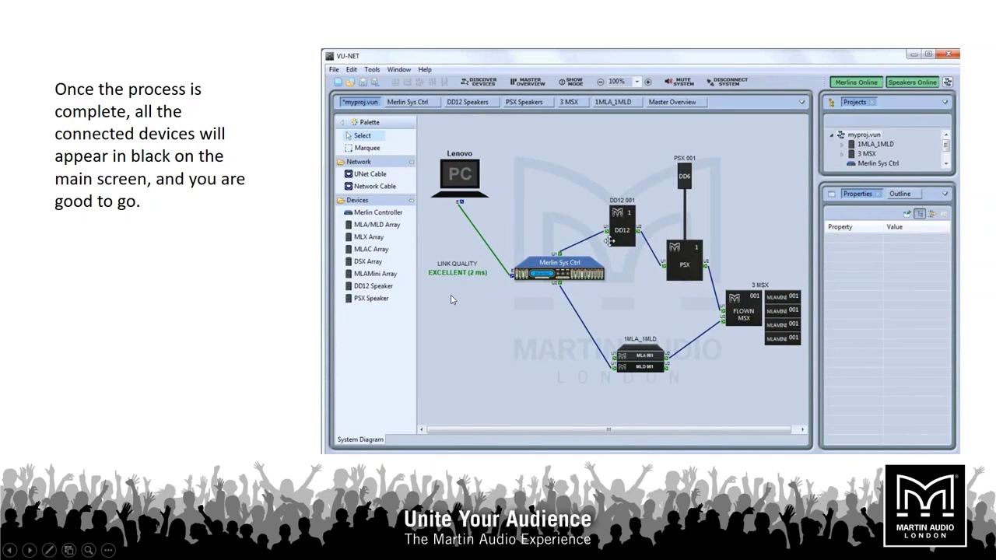
- Advance the presentation to the "Going Live!" slide, then switch to VU-NET and maximise its window
key(Right)
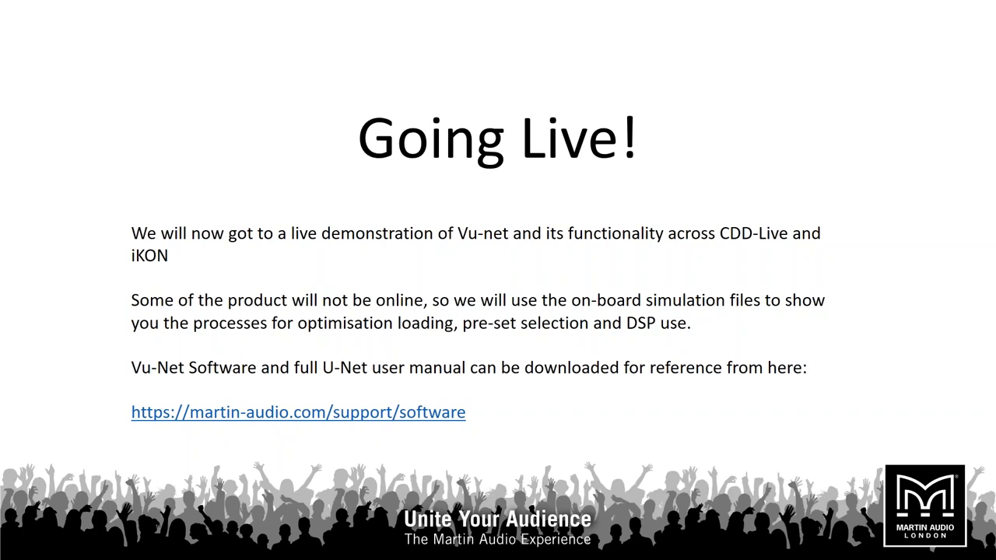
key(alt+Tab)
drag(778, 211, 525, 5)
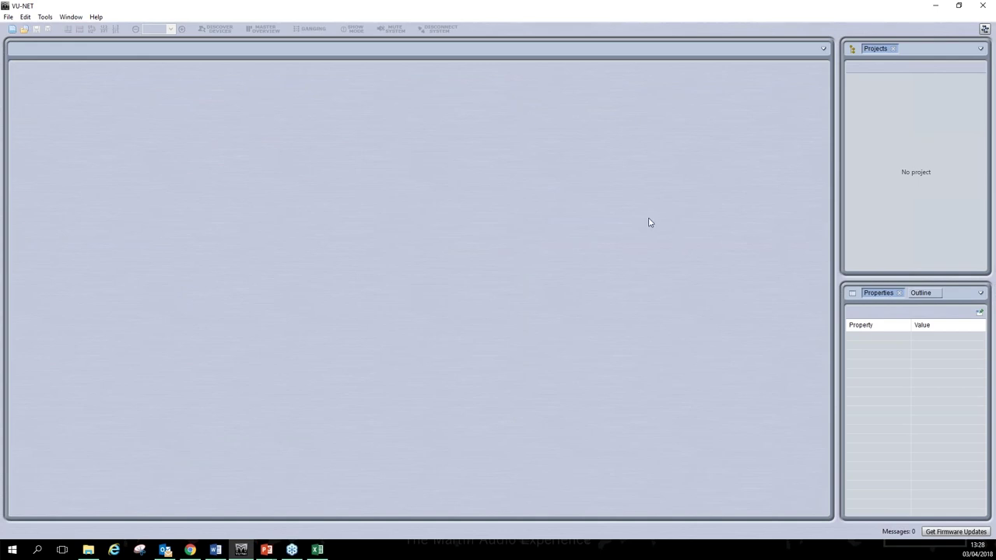
- Create a new VU-NET project named DEMO and store it on the Desktop
click(12, 33)
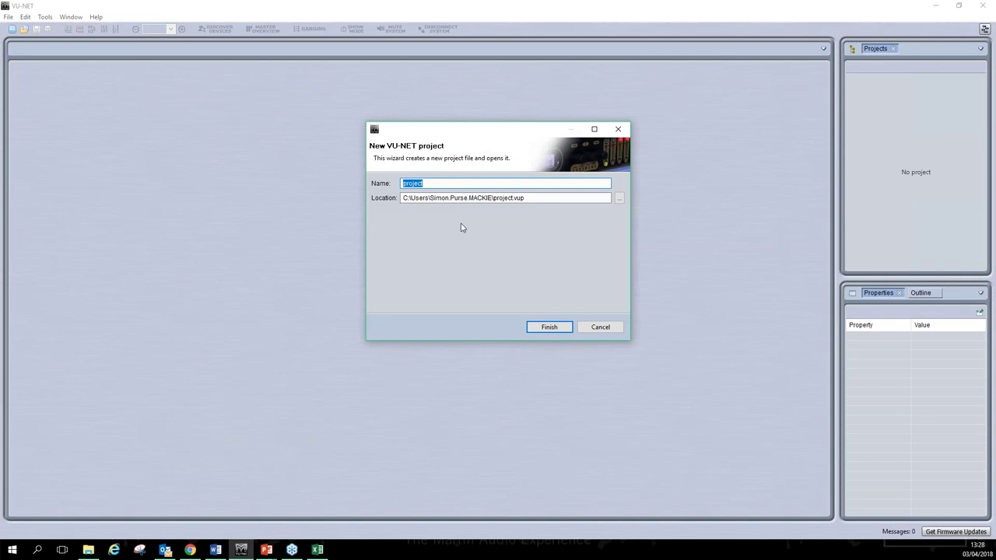
text(DEMO)
click(621, 199)
click(445, 235)
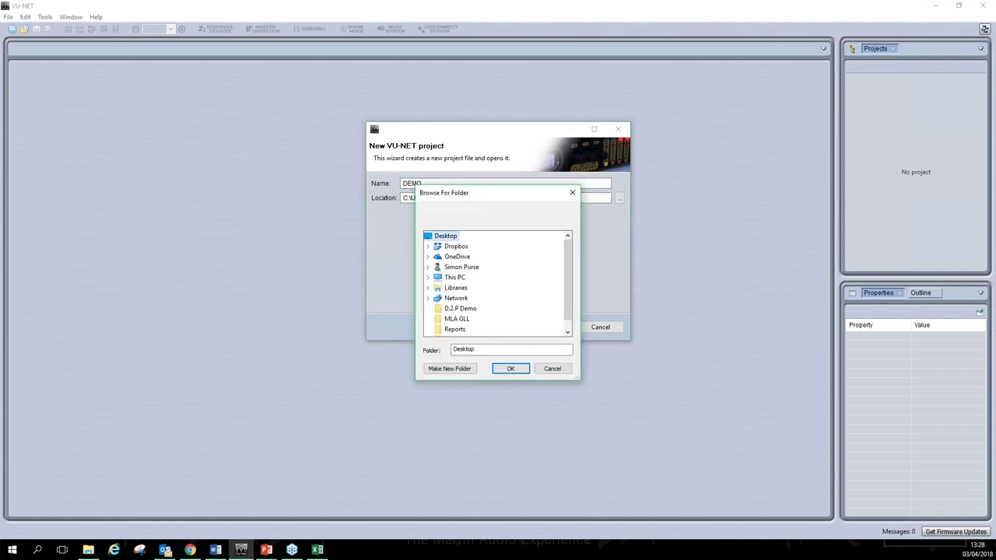
click(505, 371)
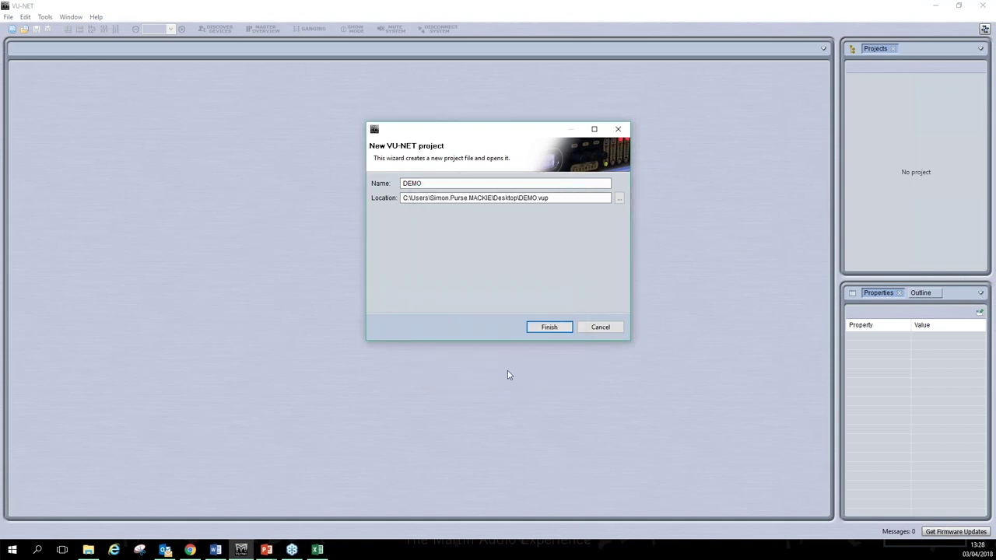
click(561, 328)
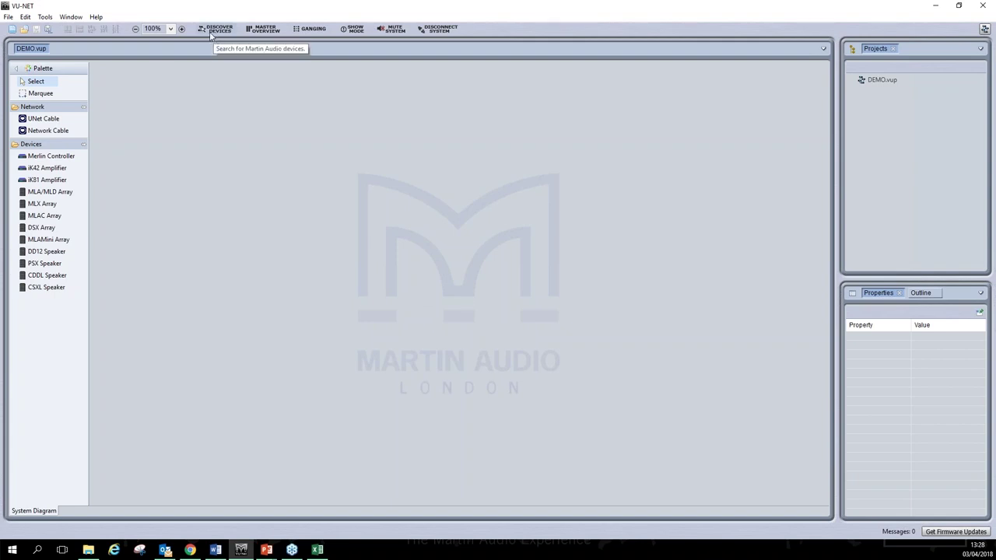
- Add three iK42 amplifiers to the system diagram
click(27, 173)
click(111, 233)
click(31, 168)
click(111, 233)
click(33, 168)
click(361, 300)
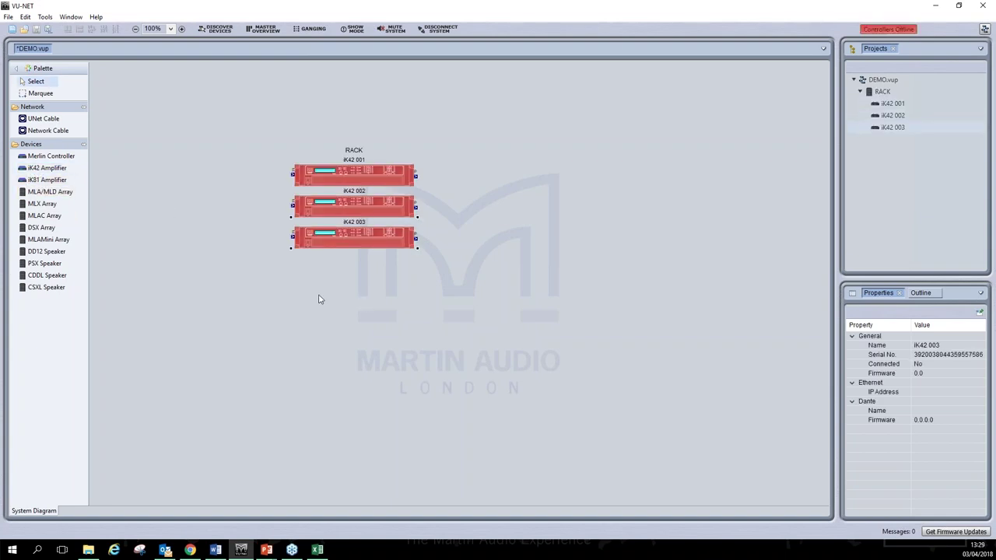
- Select all three iK42 amplifiers and move the rack to the upper-left area of the system diagram
drag(509, 344, 234, 105)
drag(346, 205, 208, 173)
click(236, 259)
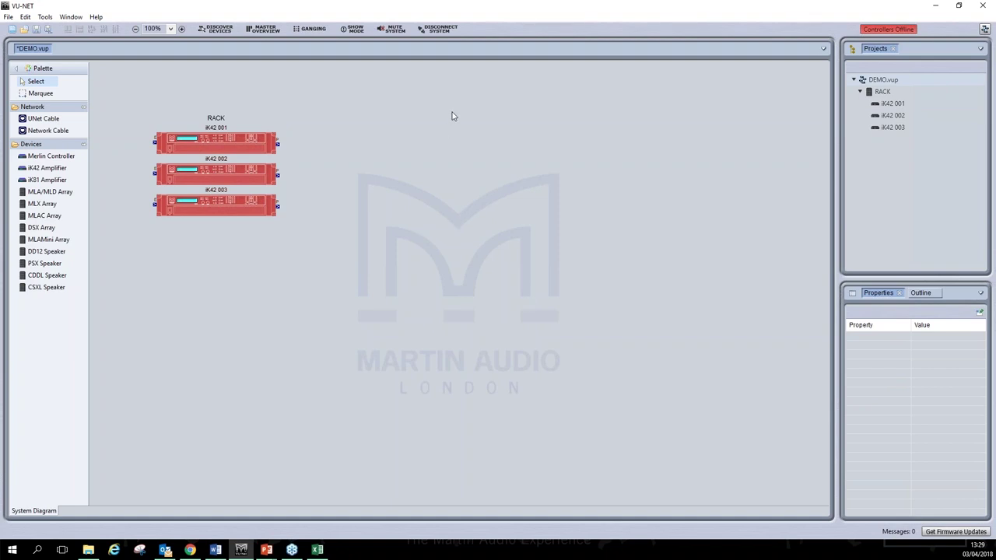
- Identify the amplifier iK42 001 from the Preset Manager, then close the manager
right_click(222, 146)
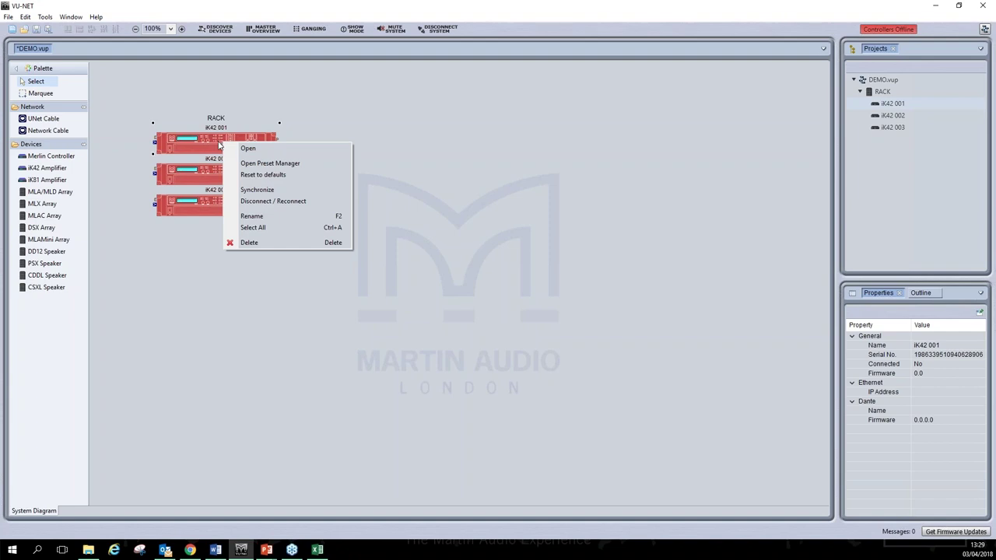
click(270, 164)
drag(404, 83, 540, 86)
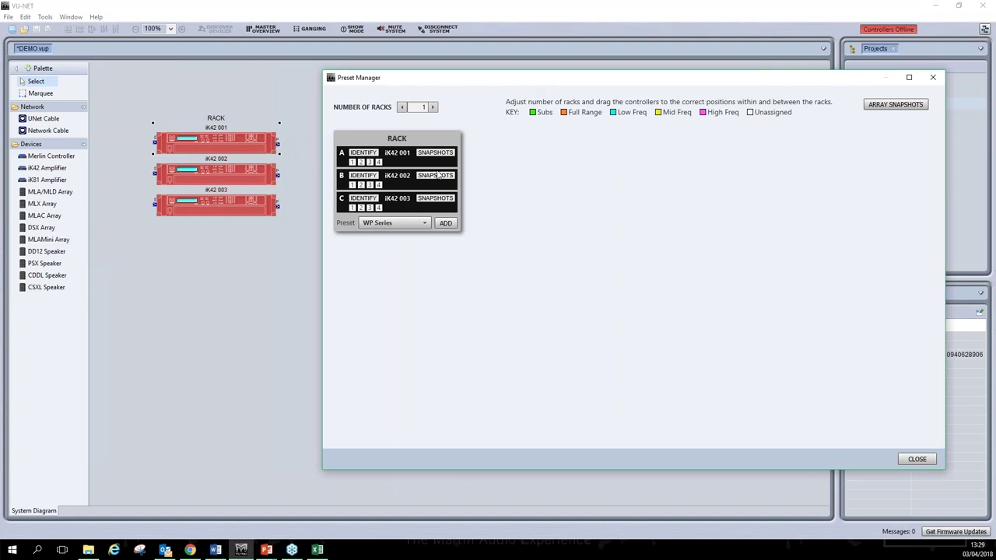
click(362, 153)
click(355, 155)
click(914, 460)
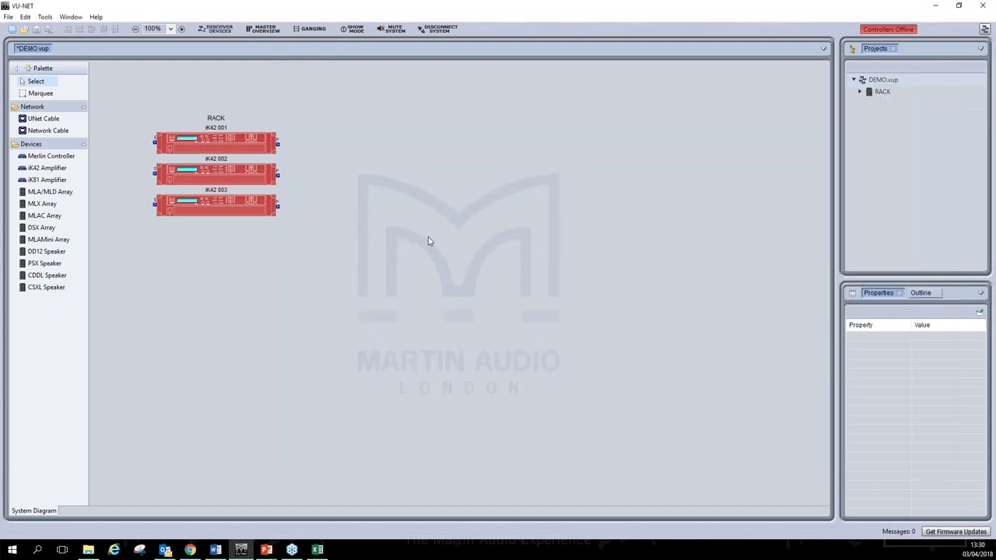
- Rename the amplifier iK42 001 as IK B
right_click(231, 143)
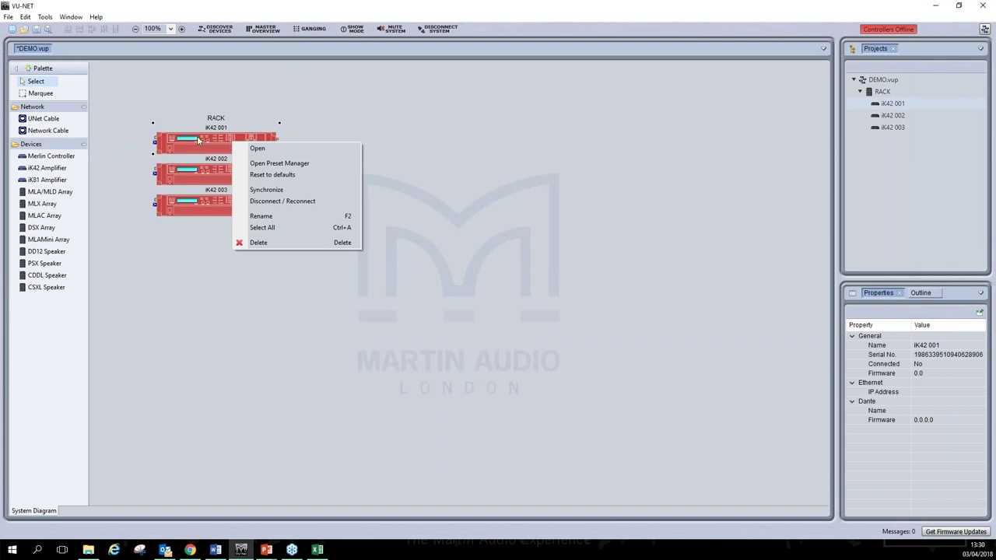
click(265, 218)
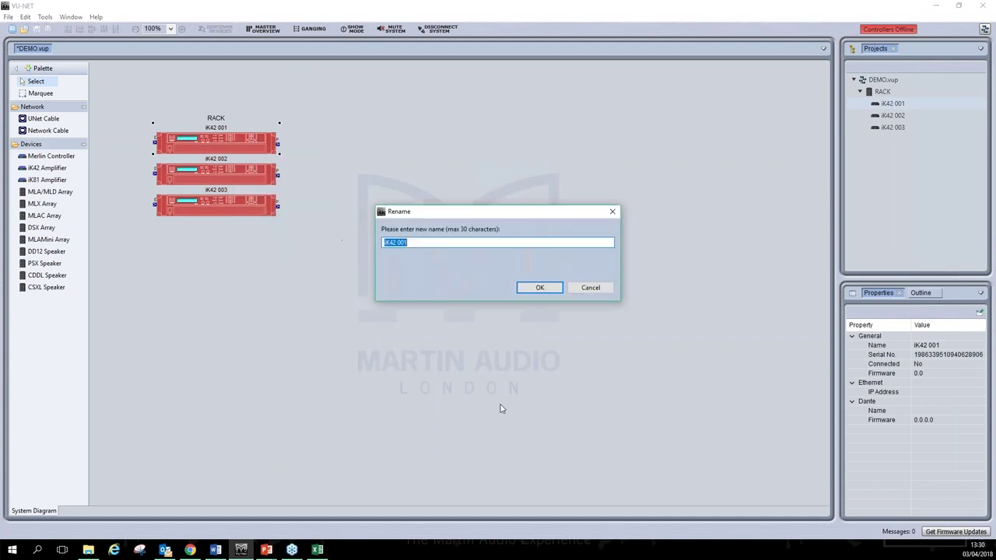
text(IK B)
click(539, 288)
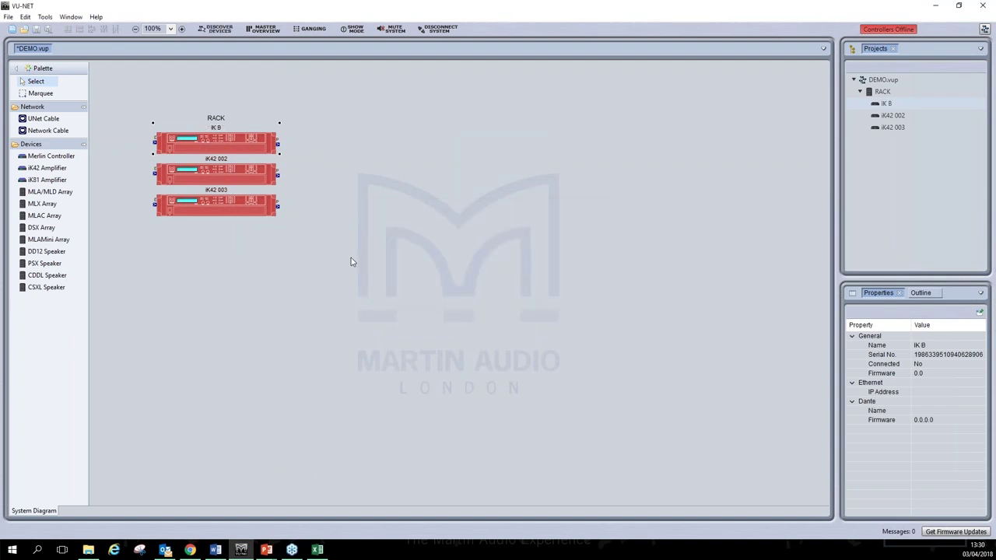
- Identify the amplifier iK42 002 from the Preset Manager, then close the manager
right_click(244, 182)
click(303, 201)
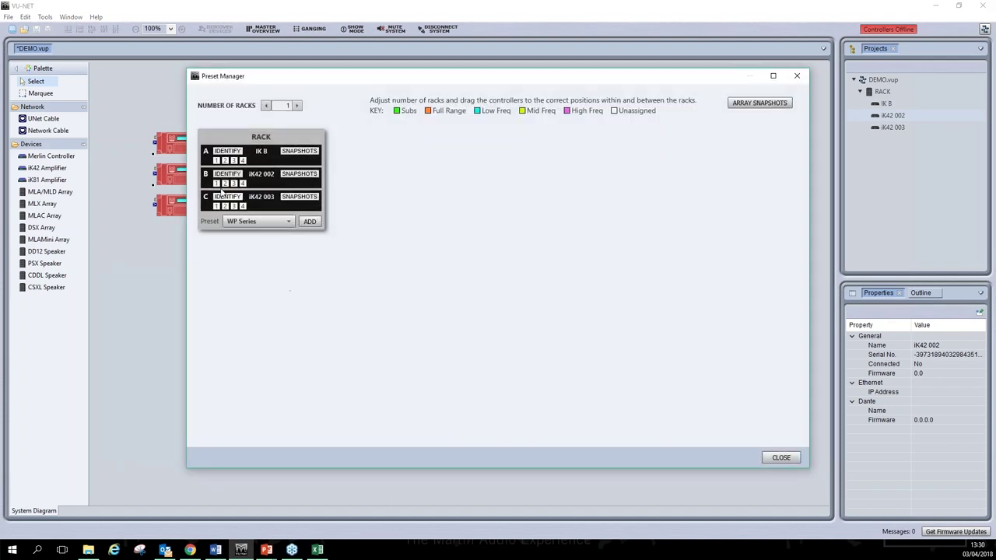
click(233, 176)
click(797, 75)
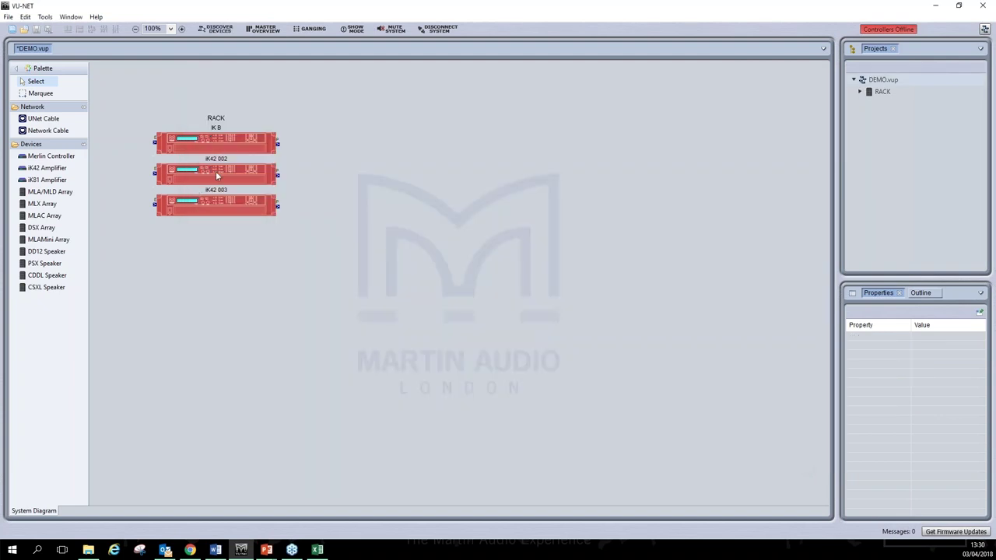
- Rename the amplifier iK42 002 as IK A
right_click(216, 175)
click(267, 247)
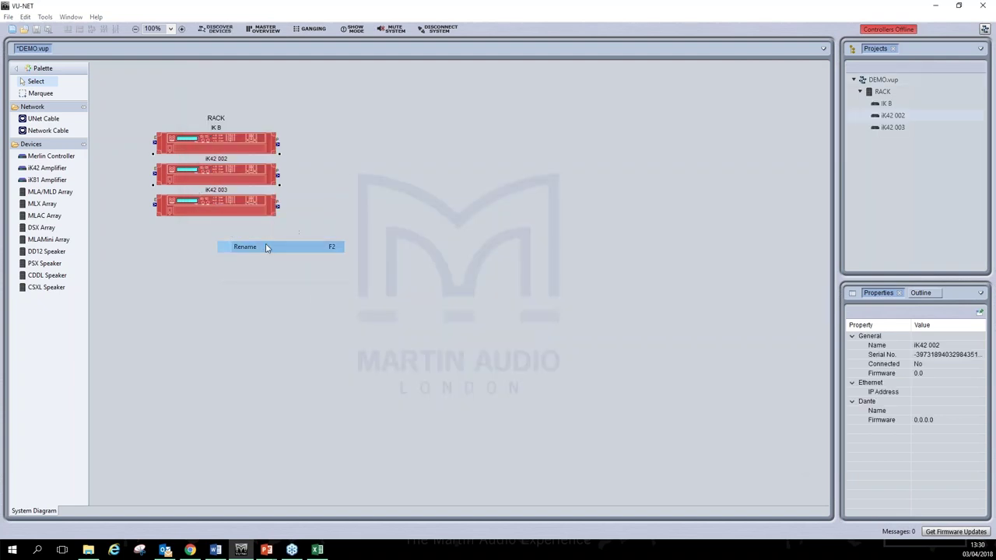
text(IK A)
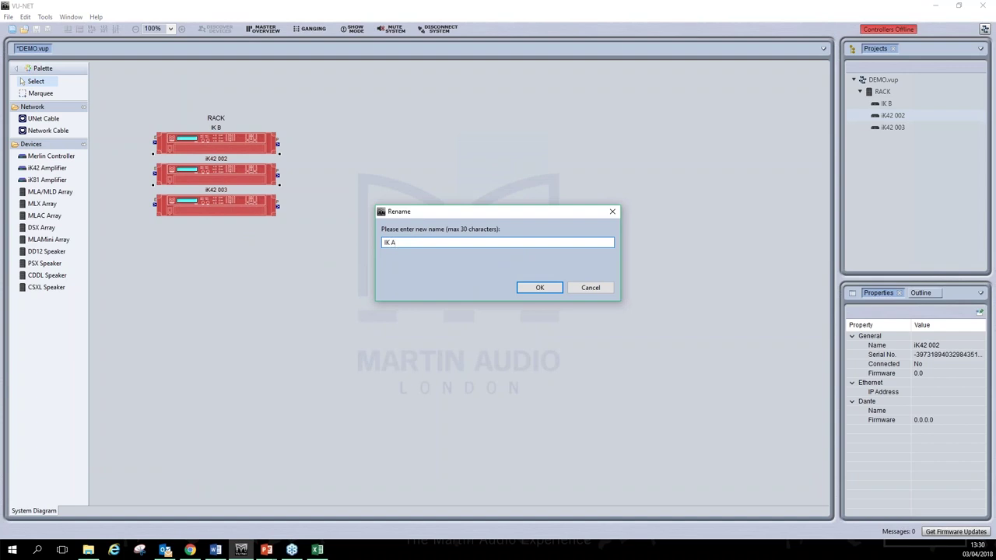
click(559, 292)
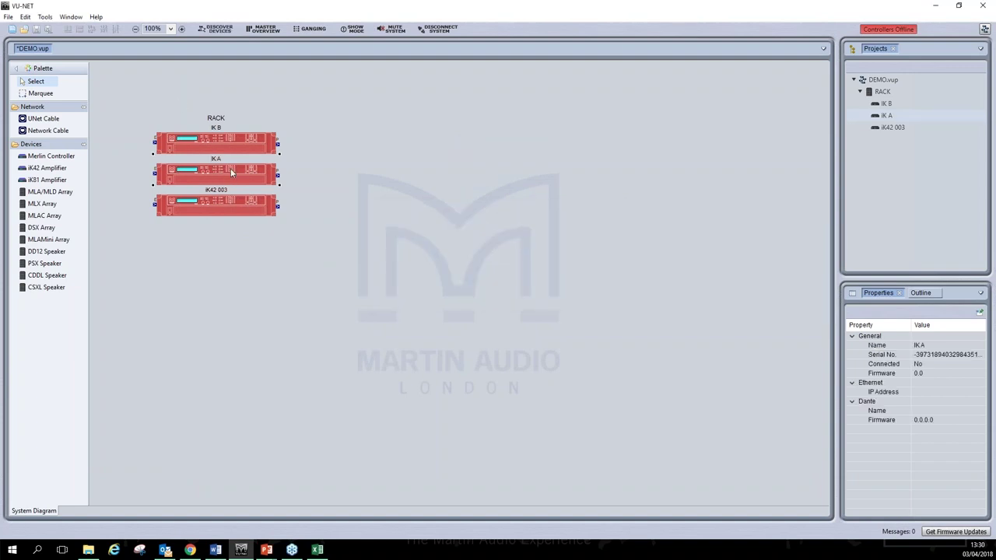
- Reorder the rack in the Preset Manager so that IK A sits above IK B
right_click(260, 173)
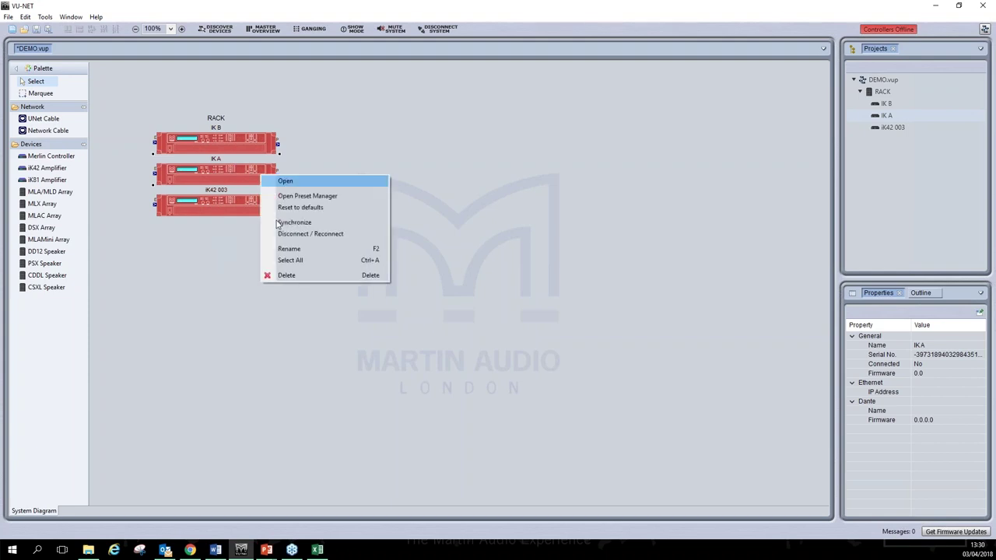
click(350, 201)
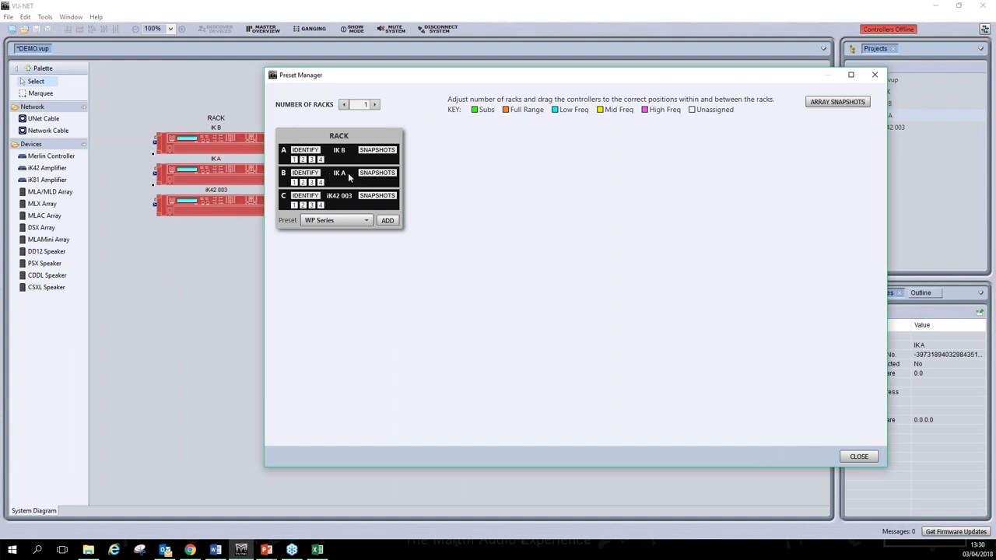
drag(348, 173, 354, 139)
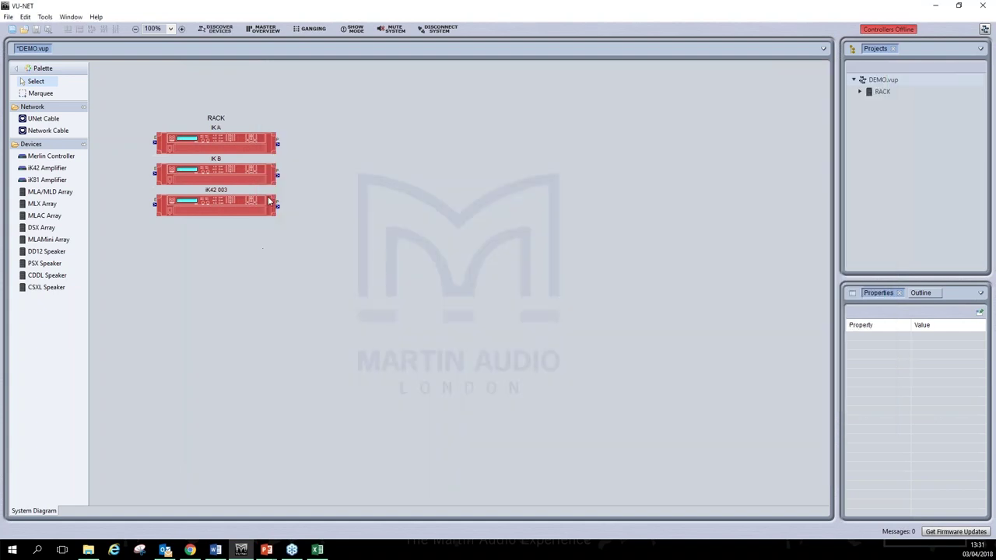
- Rename the amplifier iK42 003 as IK C
click(235, 204)
right_click(233, 201)
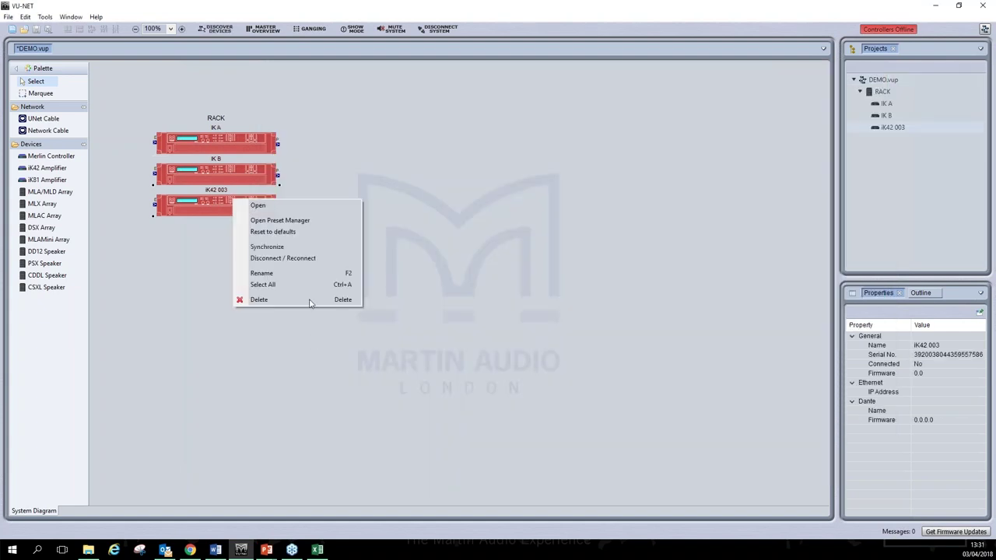
click(307, 273)
text(IK C)
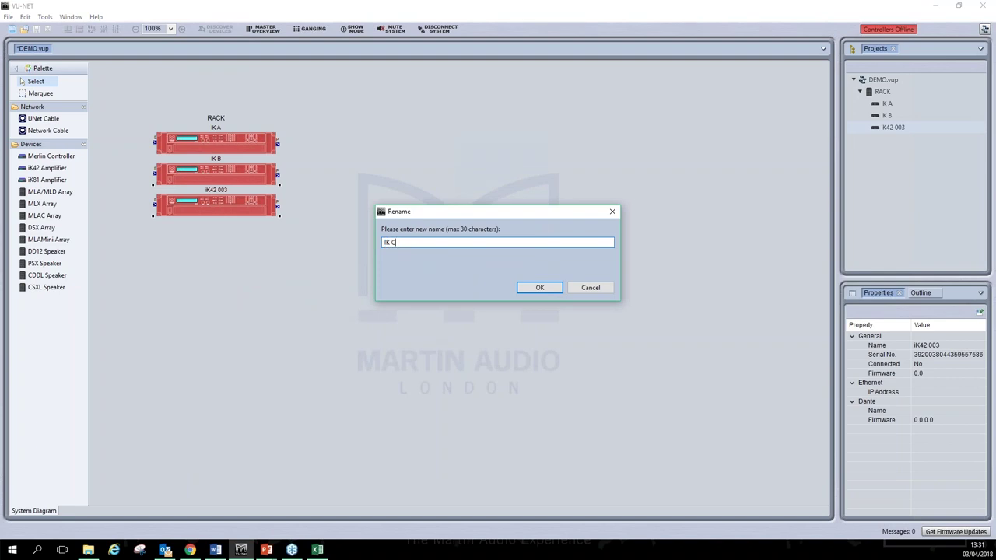
click(537, 288)
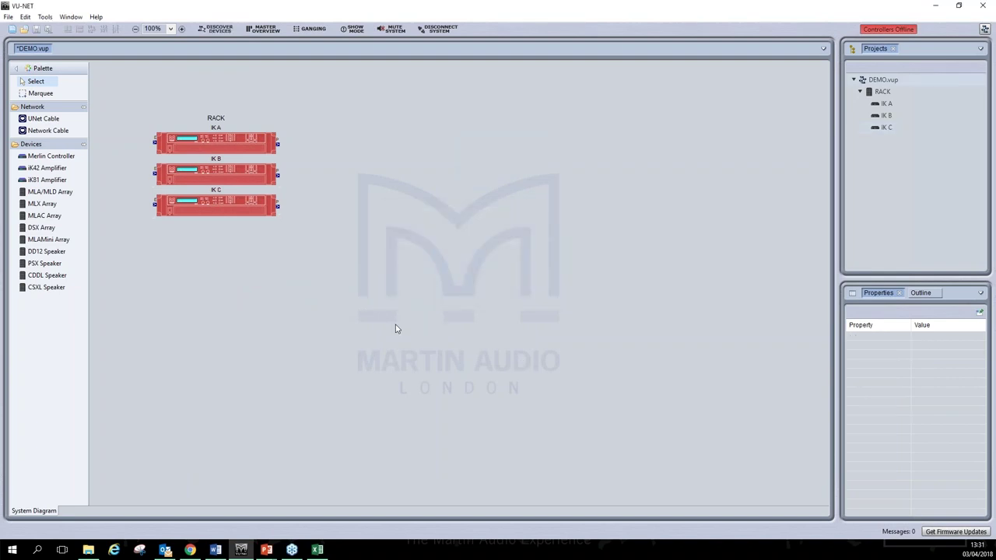
- Open the Preset Manager from IK A and set the number of racks to 2
right_click(262, 141)
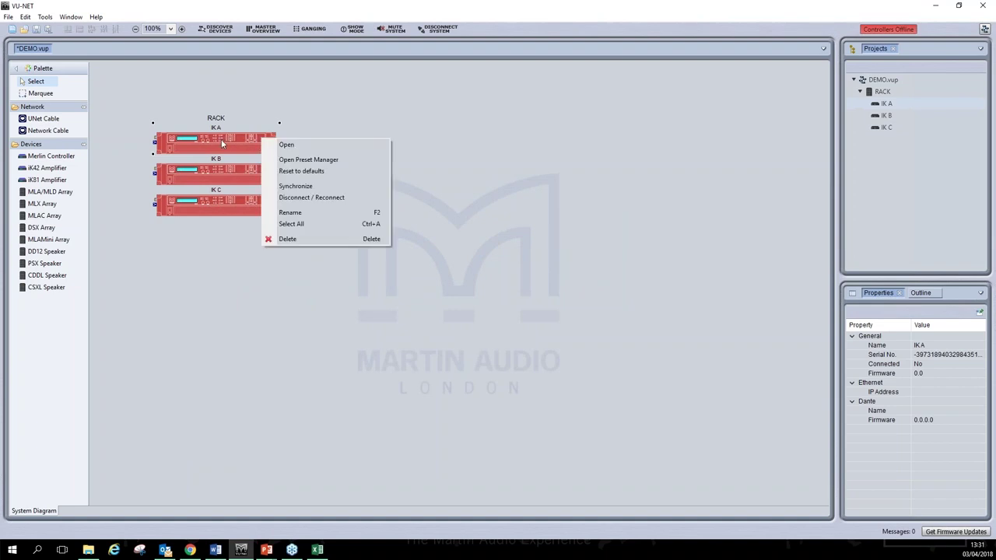
click(322, 161)
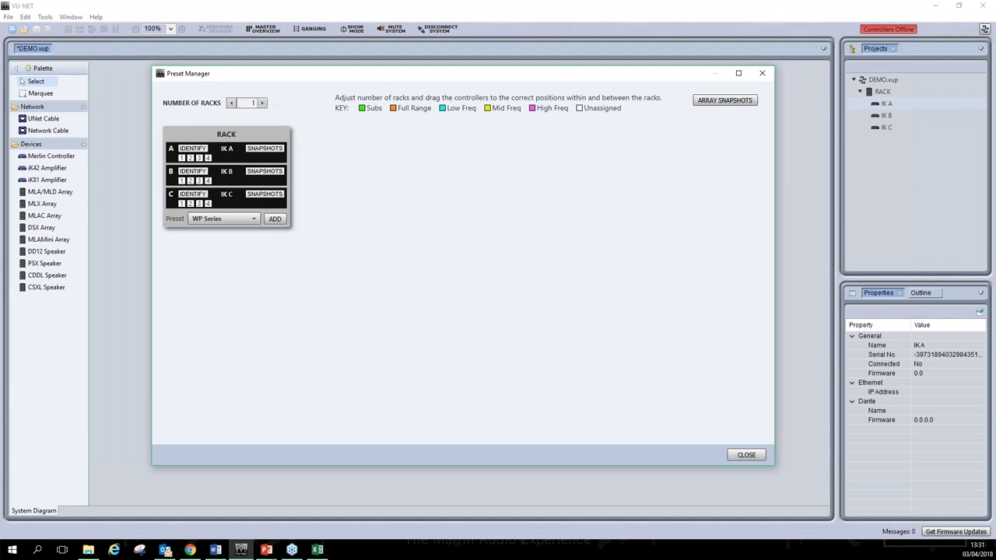
click(263, 103)
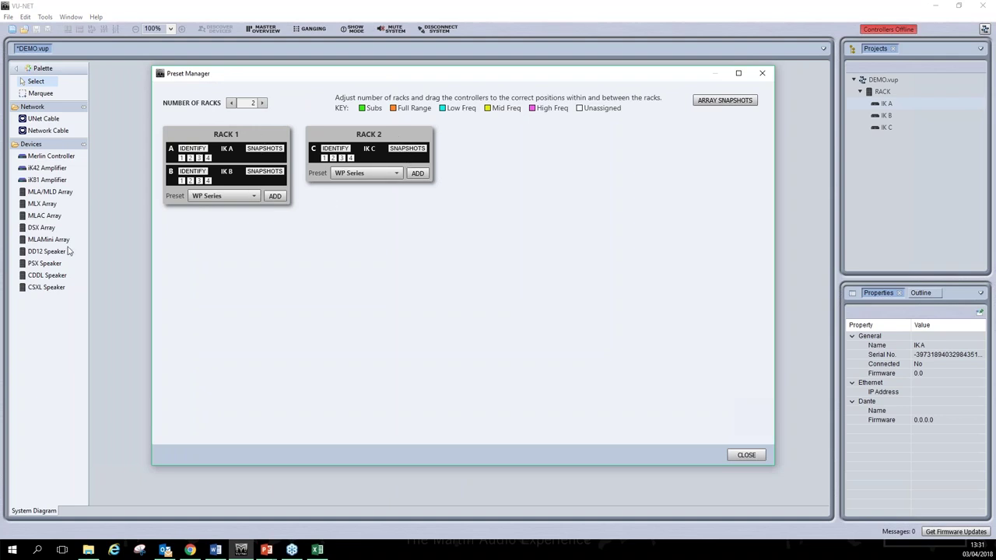
- Move IK B to Rack 2 and back to the first slot of Rack 1, and set the number of racks to 1
drag(238, 178, 370, 155)
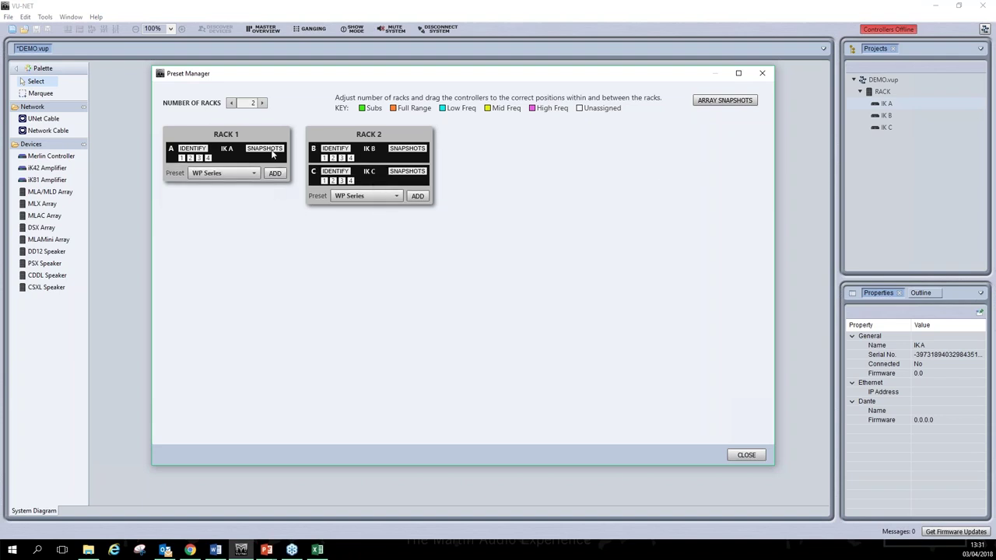
drag(383, 159, 217, 149)
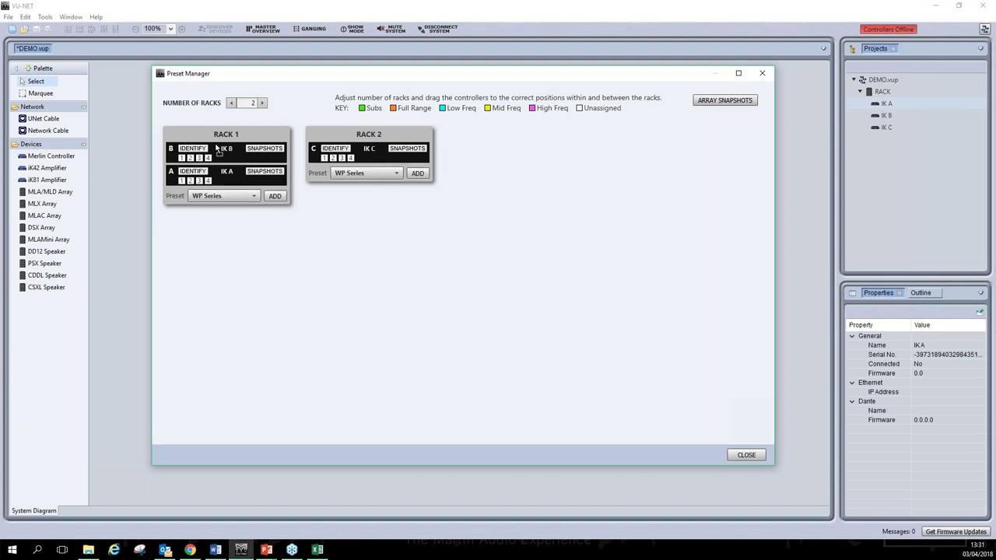
click(231, 103)
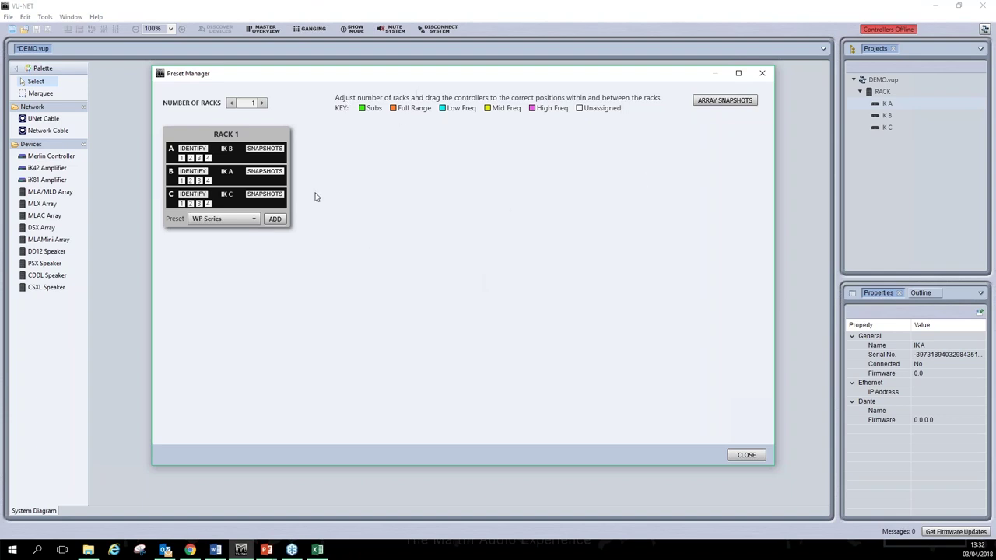
- Add a WP Series preset to Rack 1 and select ice_rink-settings.d2p as its D2 preset file
click(281, 221)
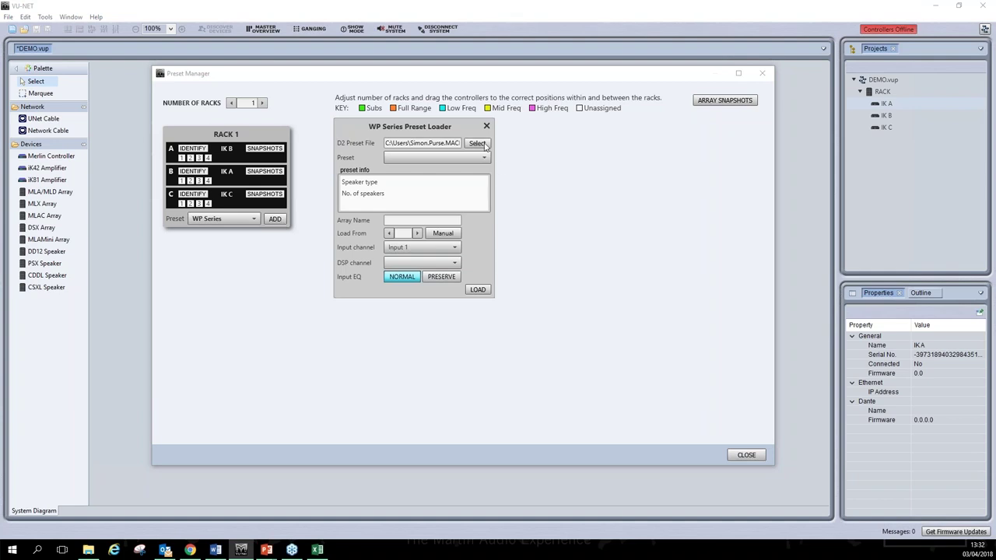
click(478, 144)
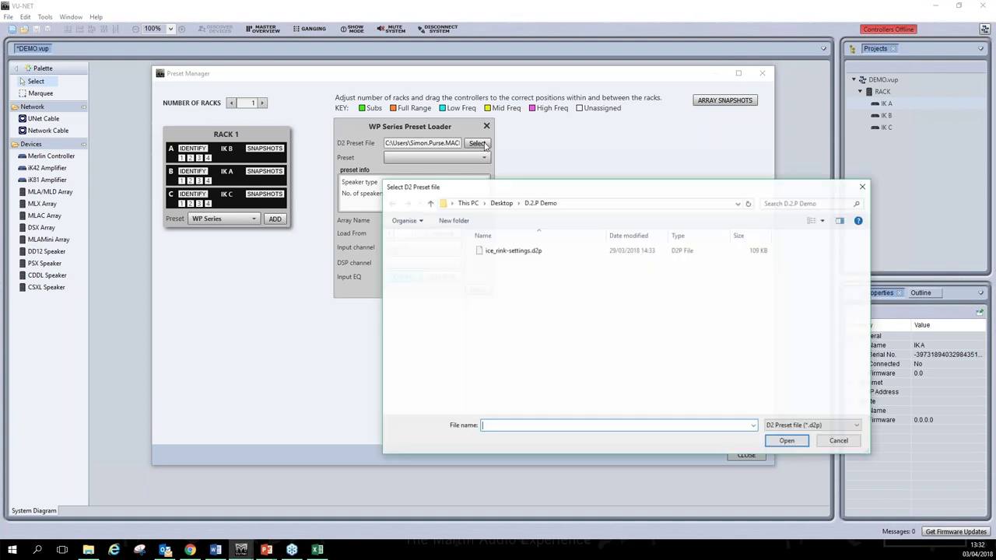
drag(589, 184, 498, 147)
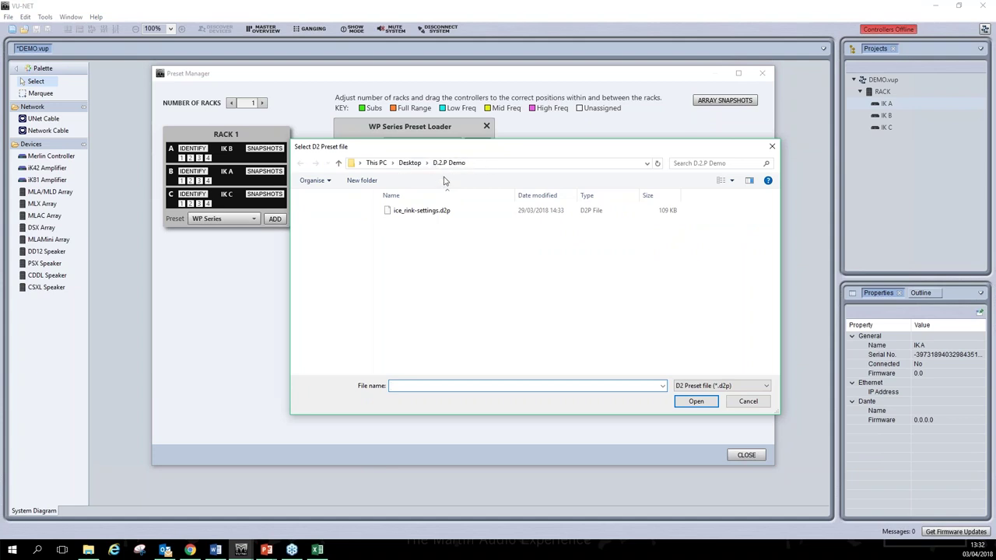
click(423, 210)
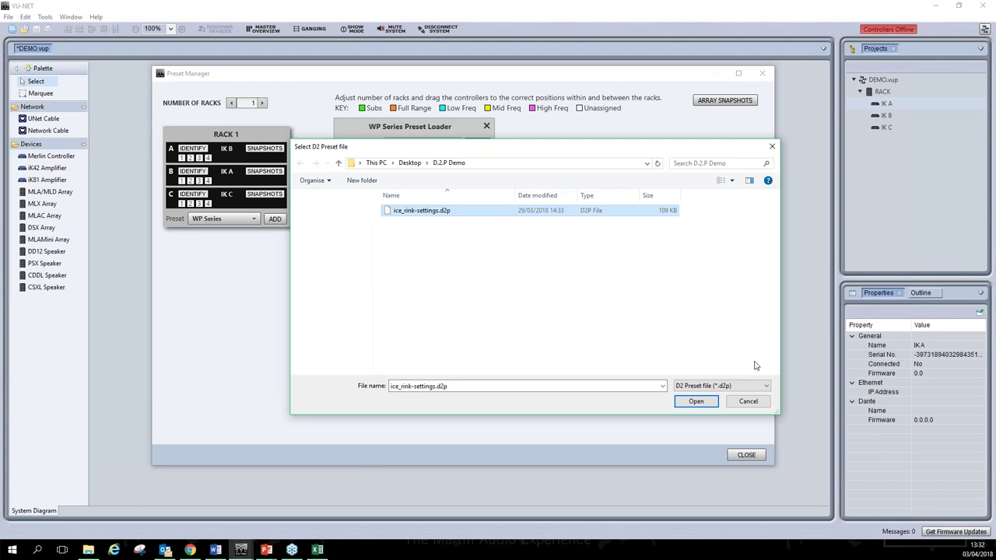
click(697, 402)
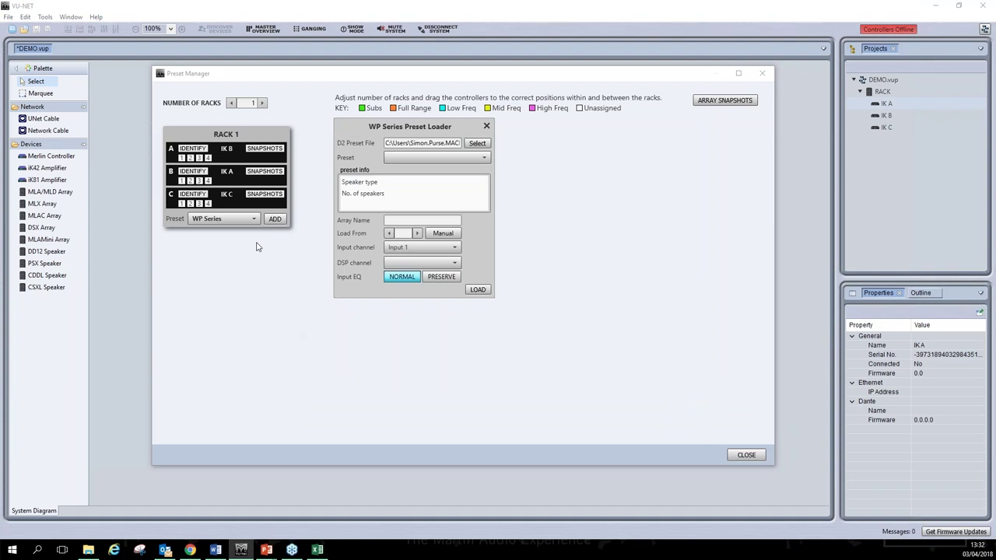
- Choose the Wpc 6 preset from the D2 file and name the array WPC Left
click(477, 159)
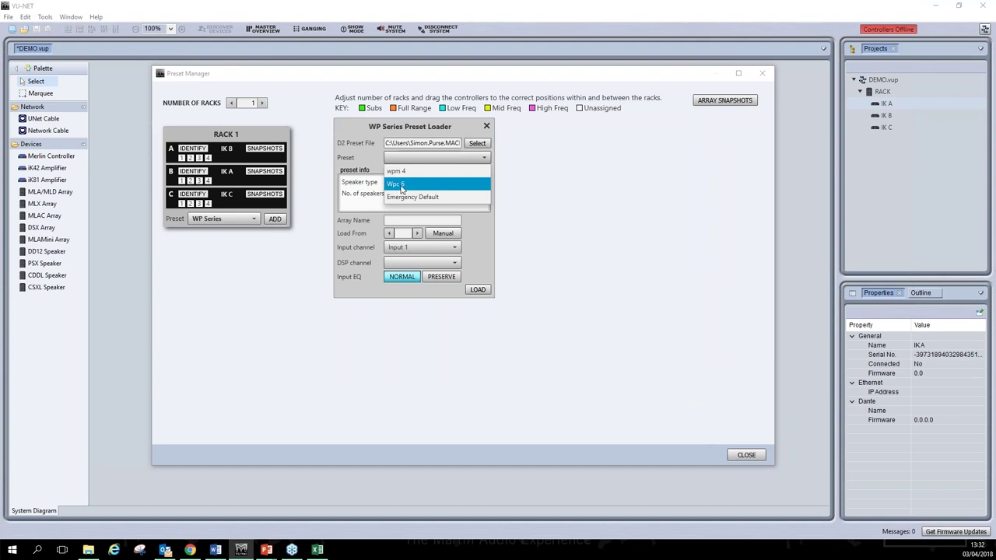
click(410, 186)
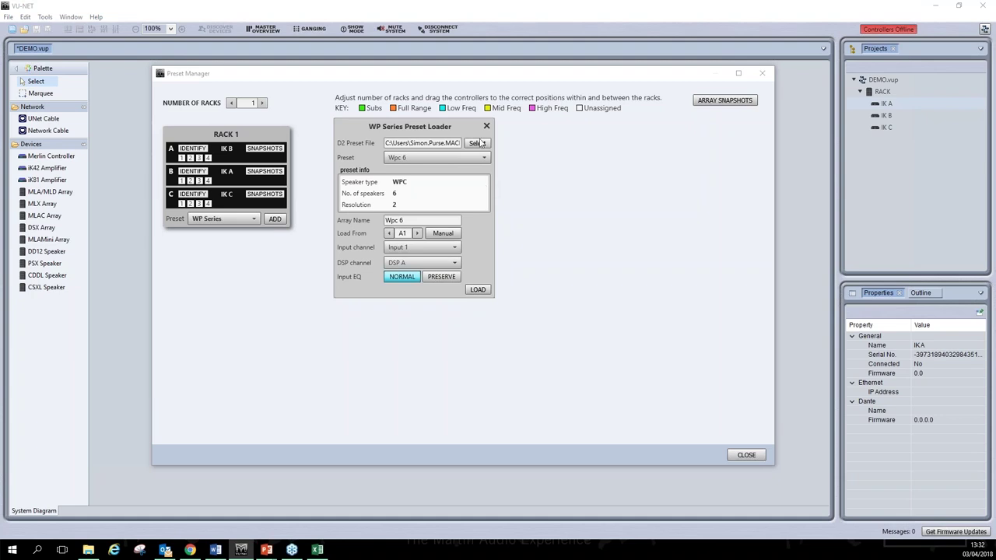
drag(404, 220, 339, 217)
text(WPC Left)
- Enable manual output assignment, shift the WPC 03 HF, WPC 05 LF and WPC 05 HF outputs, and return them to A4, B1 and B2
click(454, 234)
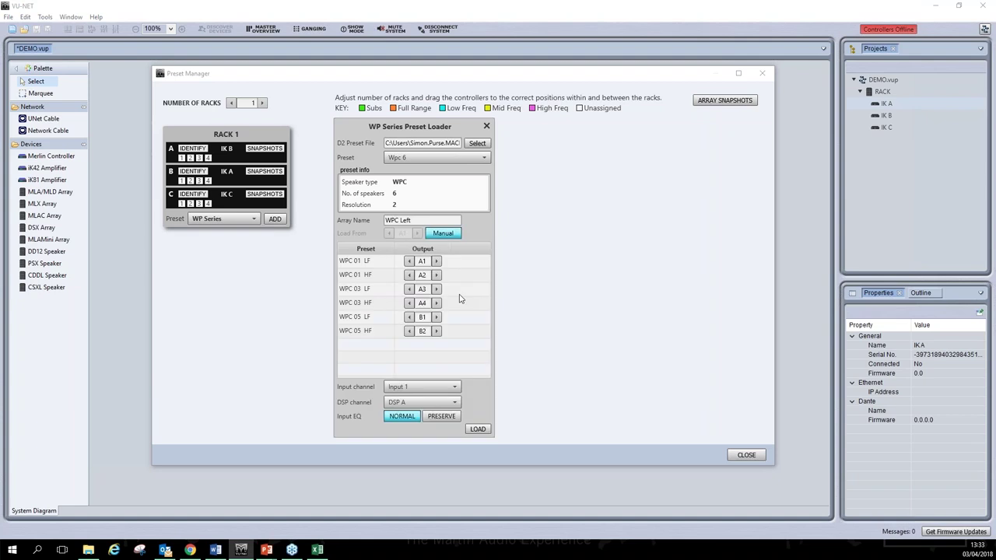
click(437, 303)
click(438, 317)
click(437, 331)
click(437, 331)
click(437, 331)
click(408, 304)
click(408, 316)
click(408, 317)
click(409, 317)
click(408, 332)
click(408, 332)
click(407, 332)
- Load the WPC Left array preset onto the amplifiers in Rack 1
click(478, 429)
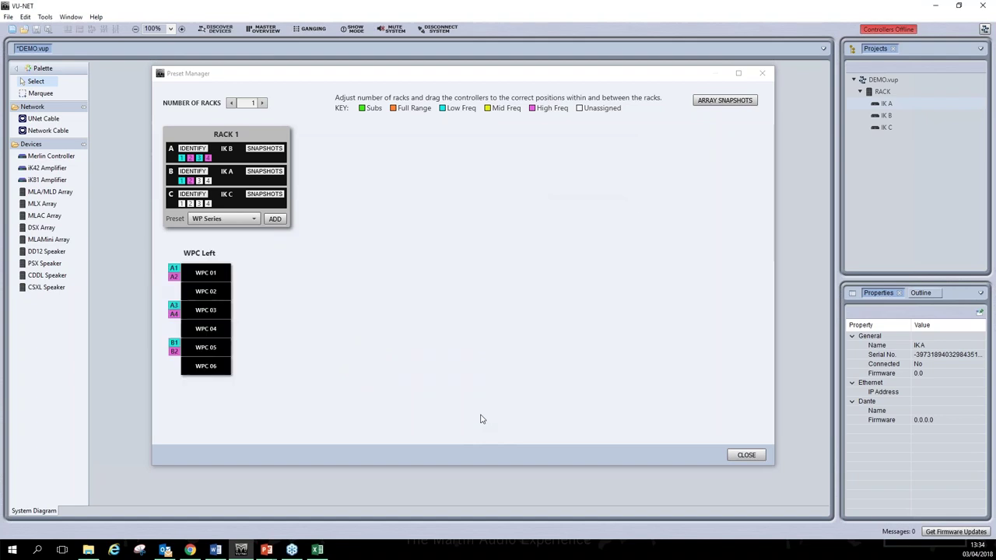
drag(208, 307, 426, 346)
- Add an XD Series preset to Rack 1, choosing XD Full Range and XD12 Passive Full Range
click(254, 220)
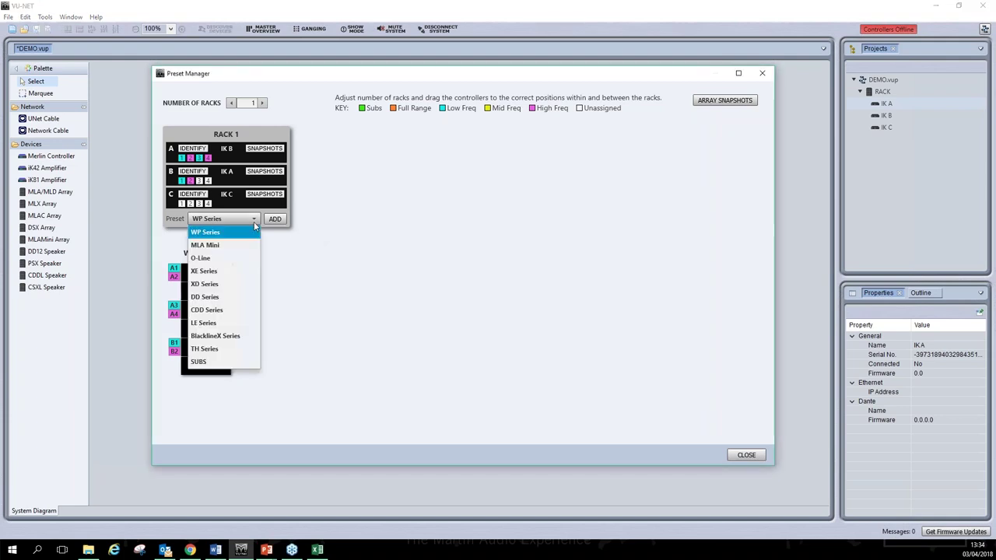
click(210, 285)
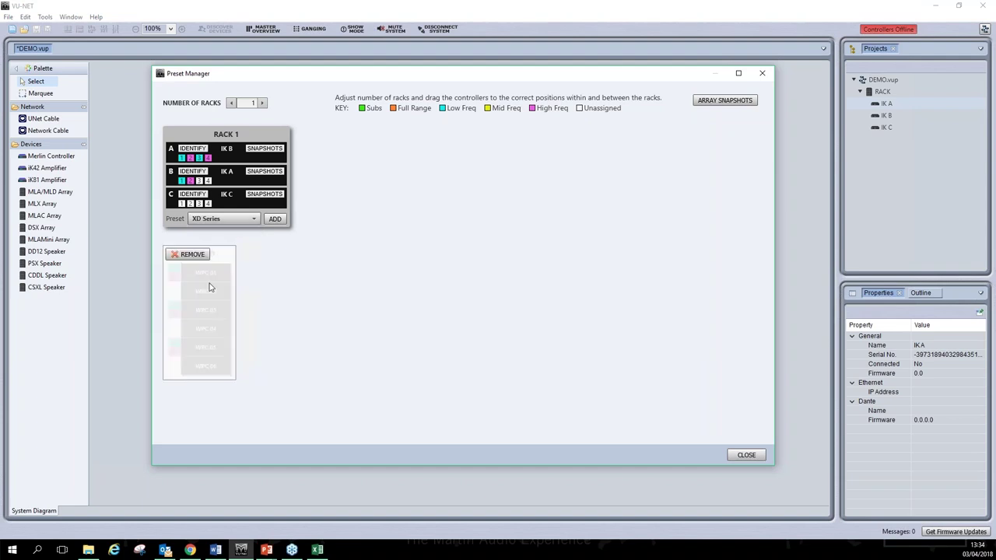
click(276, 219)
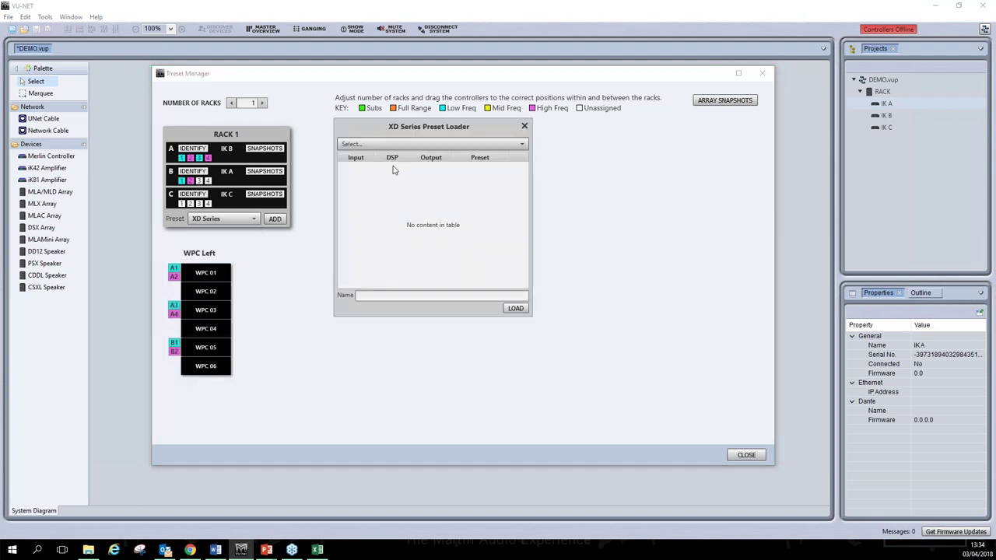
click(521, 145)
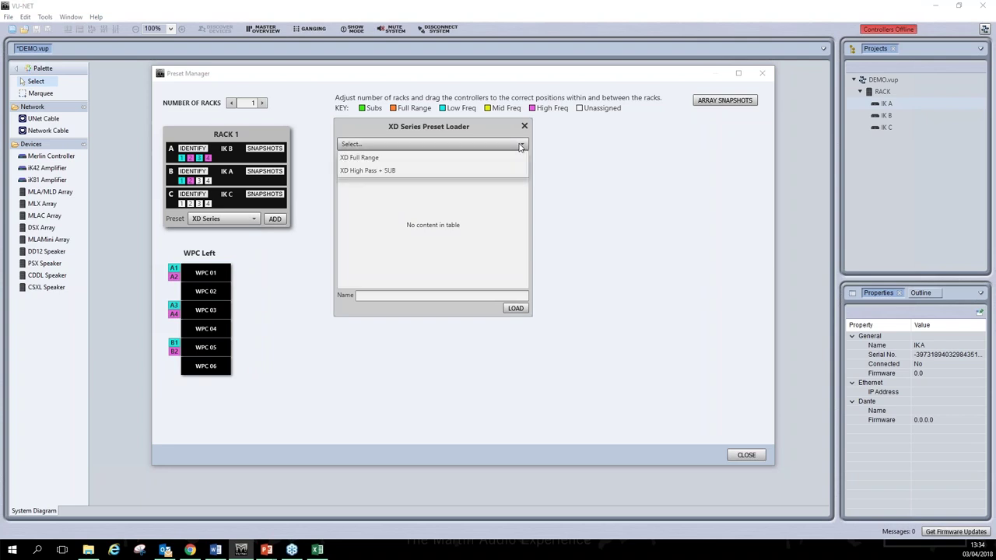
click(518, 160)
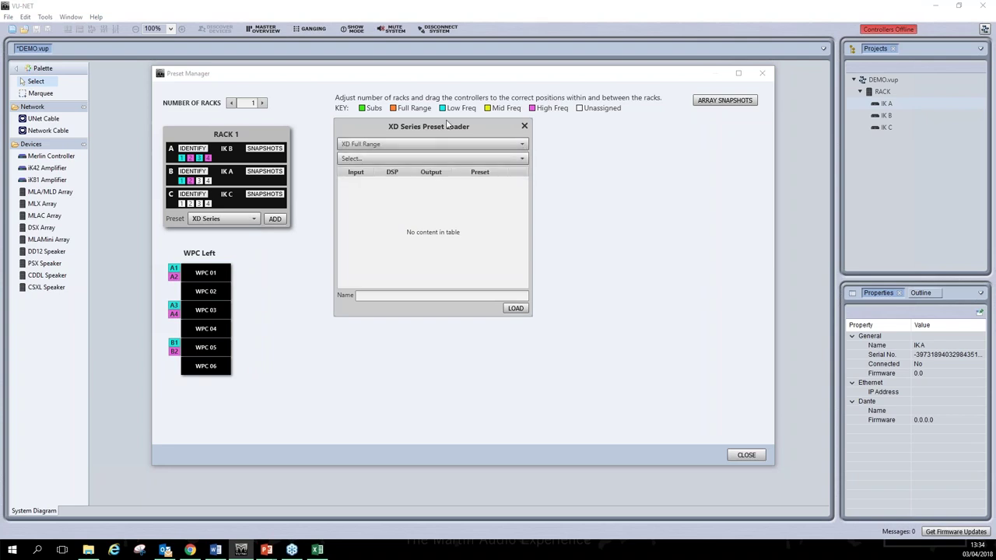
click(507, 158)
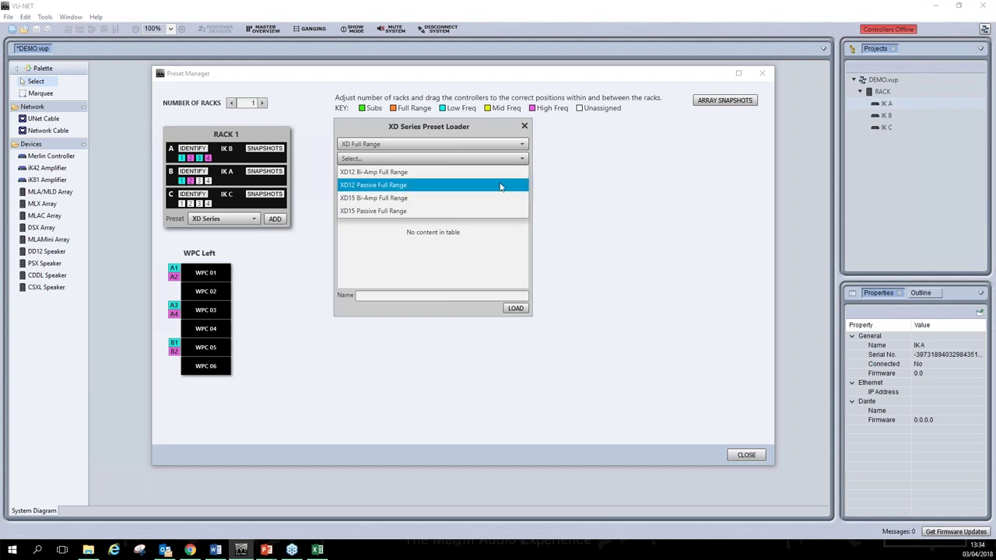
click(434, 187)
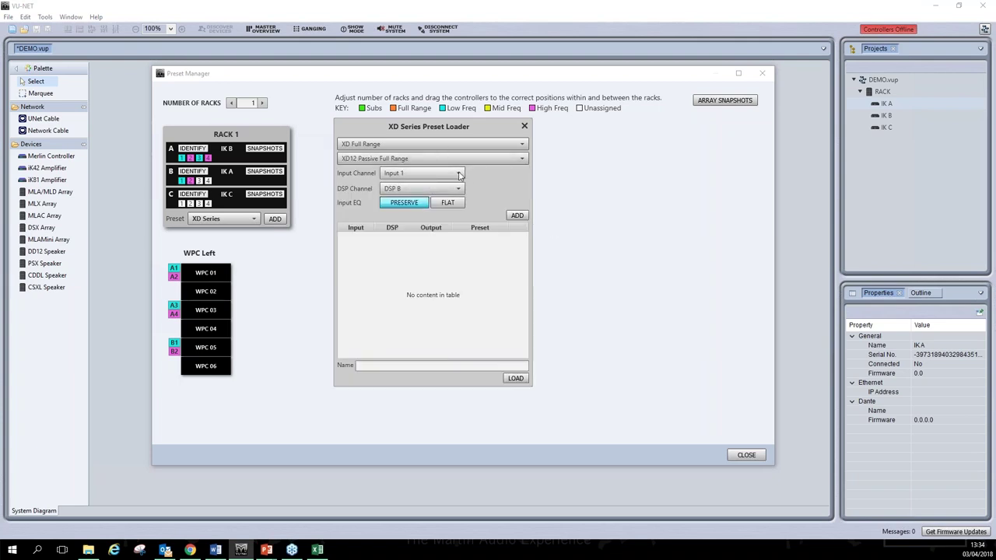
- Set the XD12 preset's input channel to Input 2 and add two speaker entries to the output table
click(459, 175)
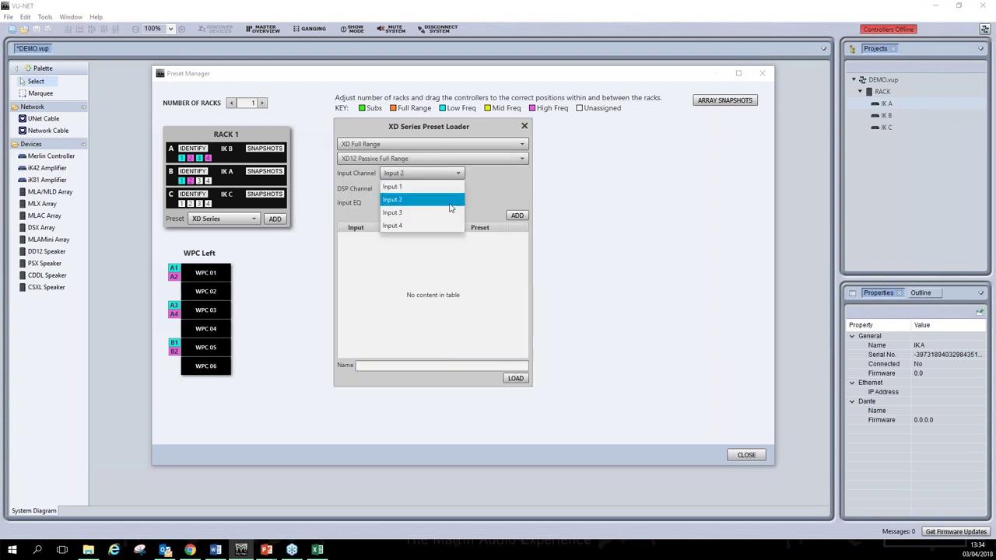
click(412, 199)
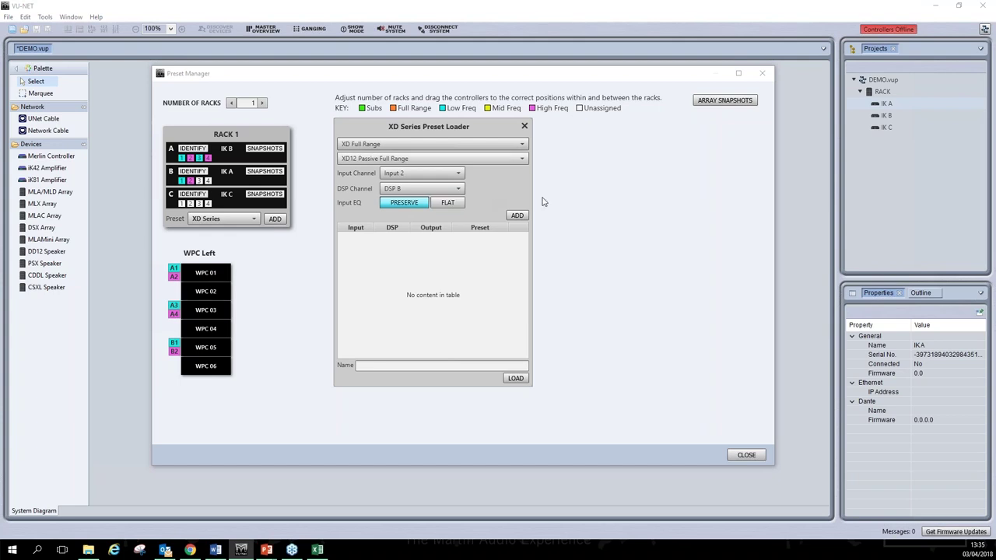
click(517, 216)
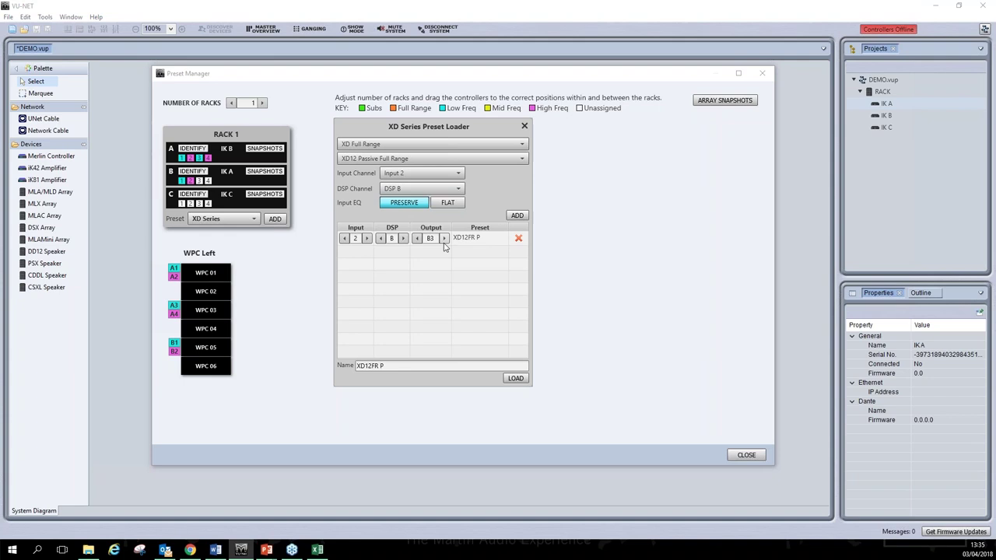
click(517, 216)
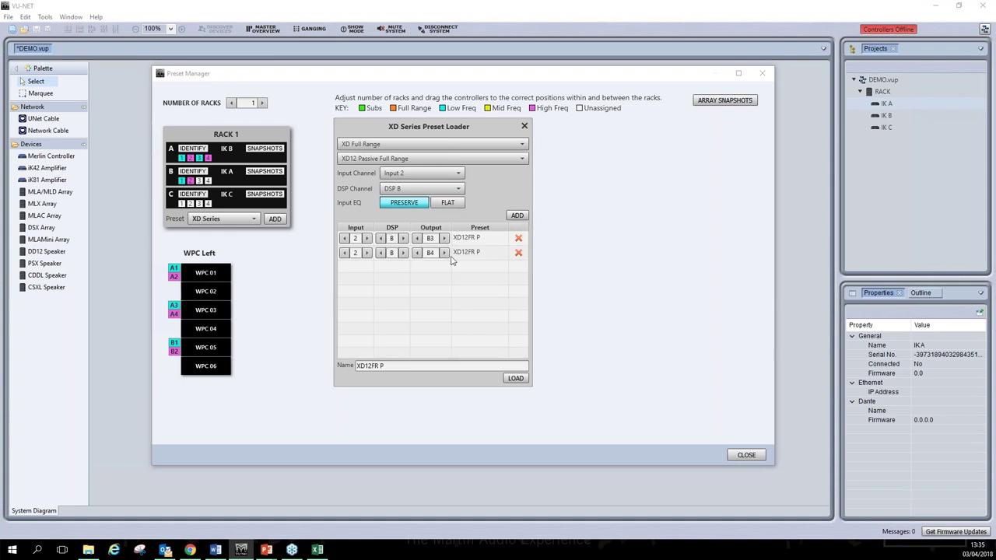
- Step the first XD12 entry's output, return it to B3, and load both XD12 entries onto the rack
click(444, 238)
click(417, 238)
click(417, 238)
click(516, 379)
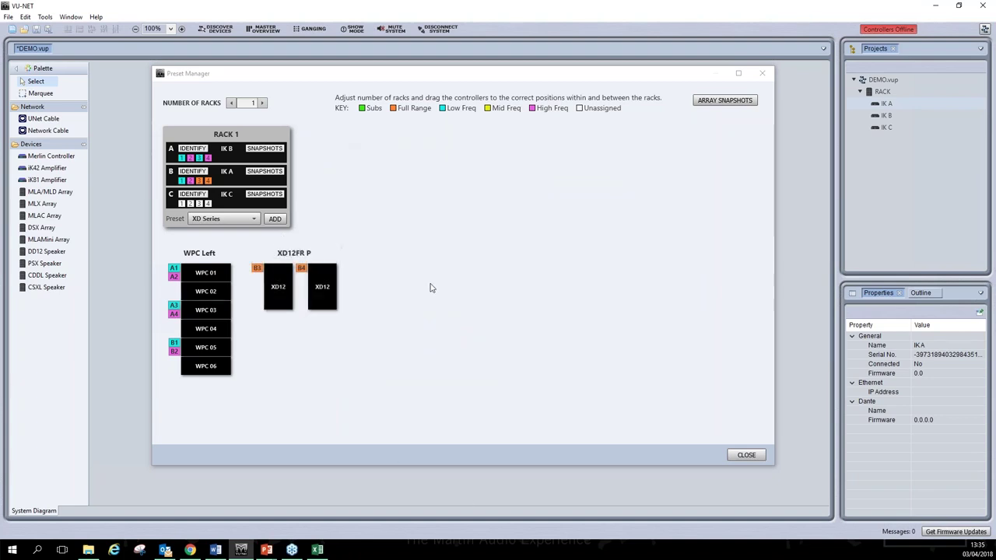
- Add a SUBS preset to Rack 1, choosing SX with WP or MLAM and SX218 WPC
click(255, 221)
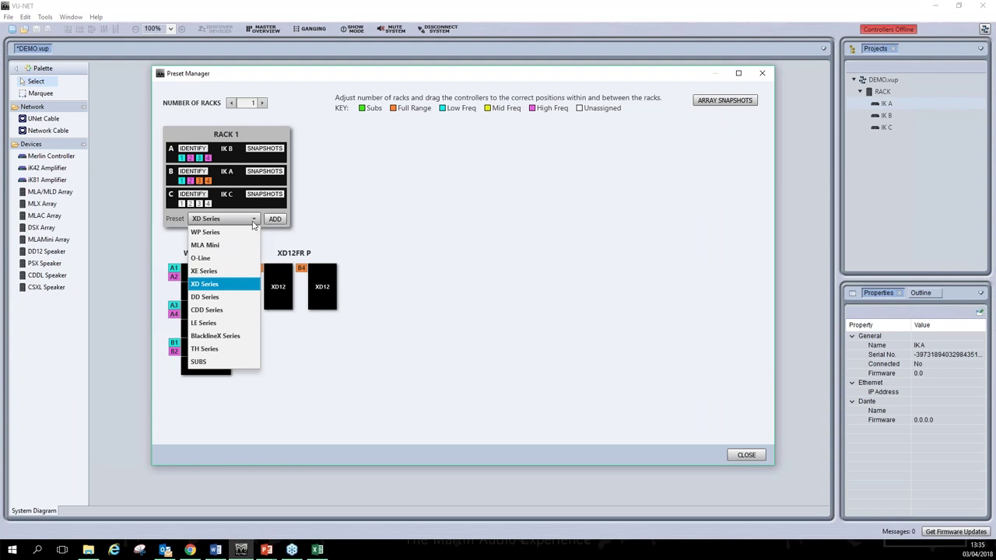
click(226, 362)
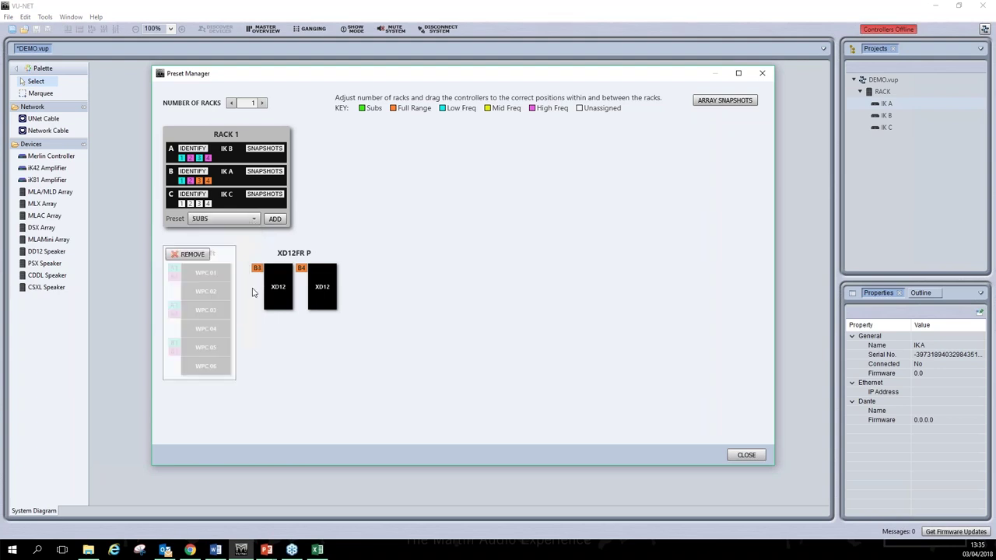
click(275, 218)
click(412, 145)
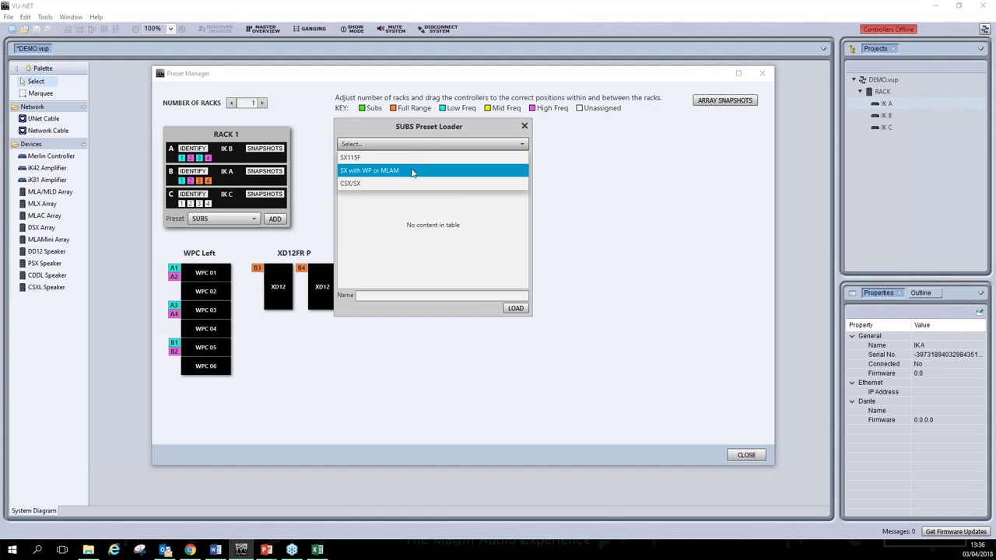
click(412, 171)
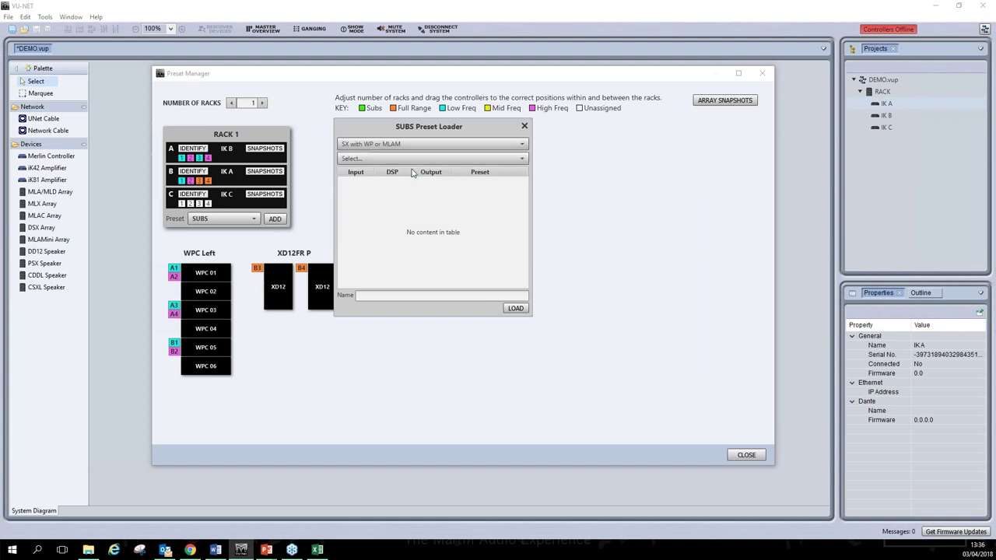
click(522, 160)
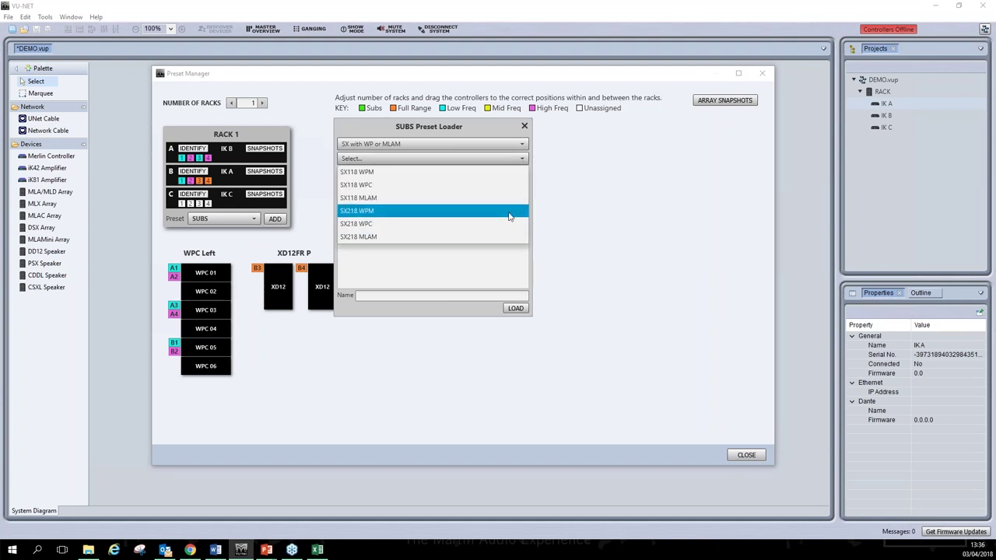
click(400, 225)
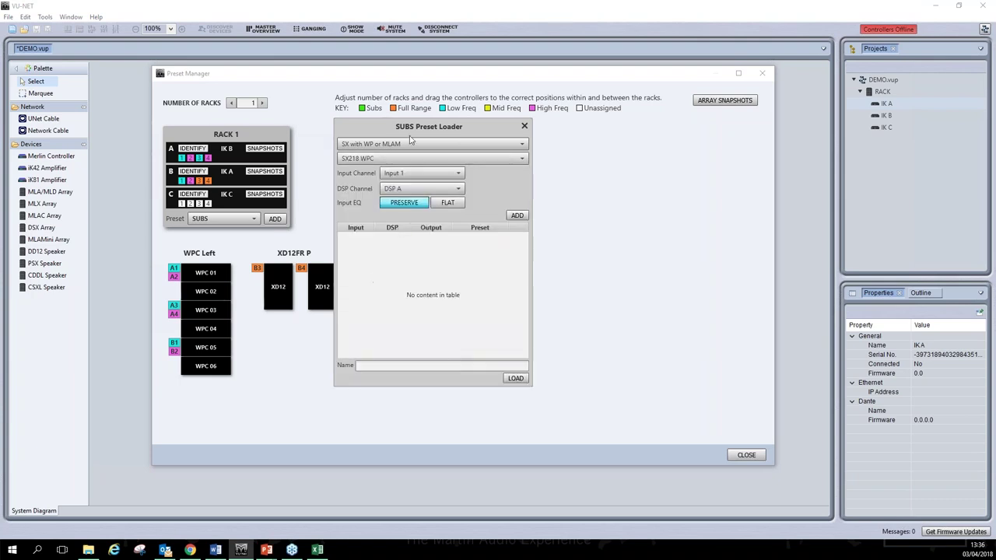
- Set the input channel of the SX218 WPC subwoofer preset to Input 3
click(450, 174)
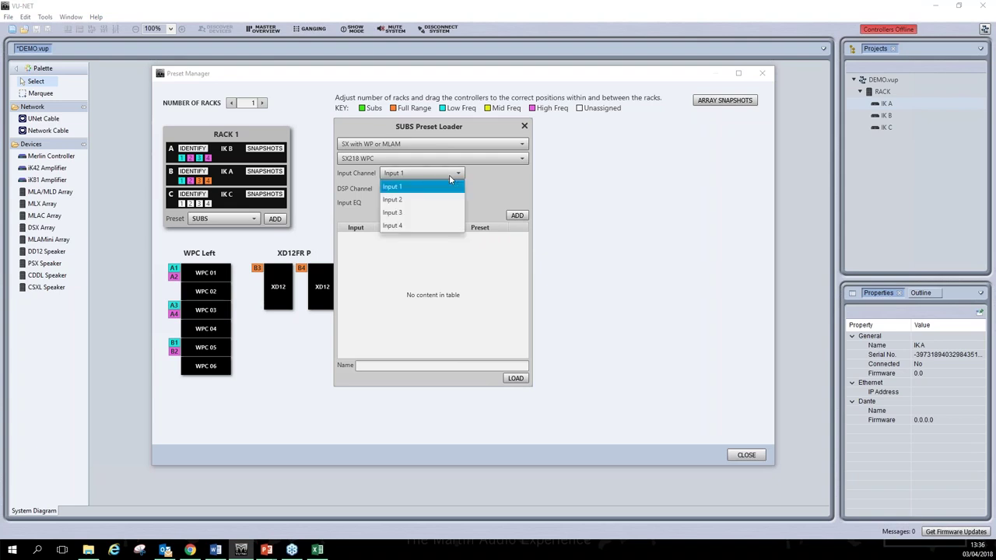
click(438, 172)
click(438, 172)
click(443, 212)
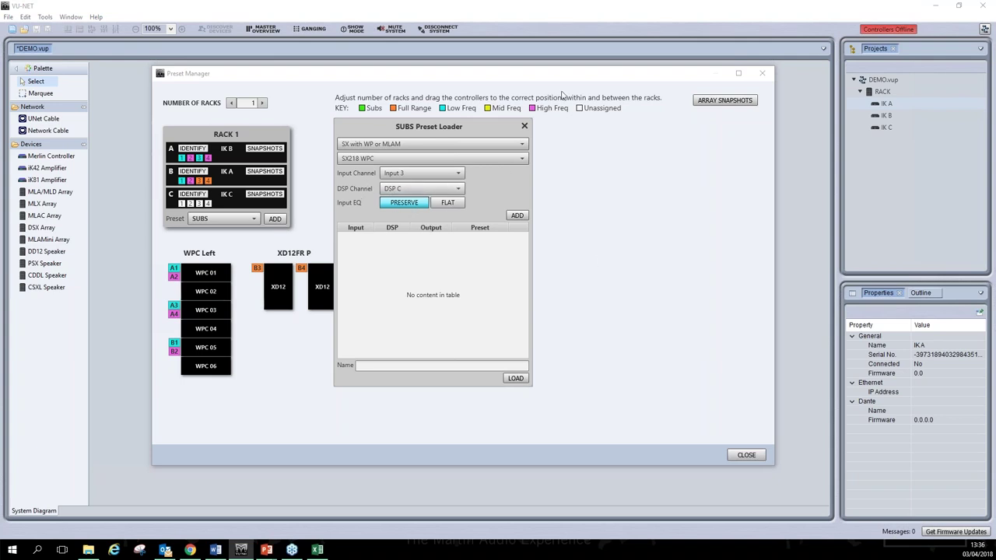
- Add four SX218 WPC entries on outputs C1 to C4 and load them onto the rack
click(518, 217)
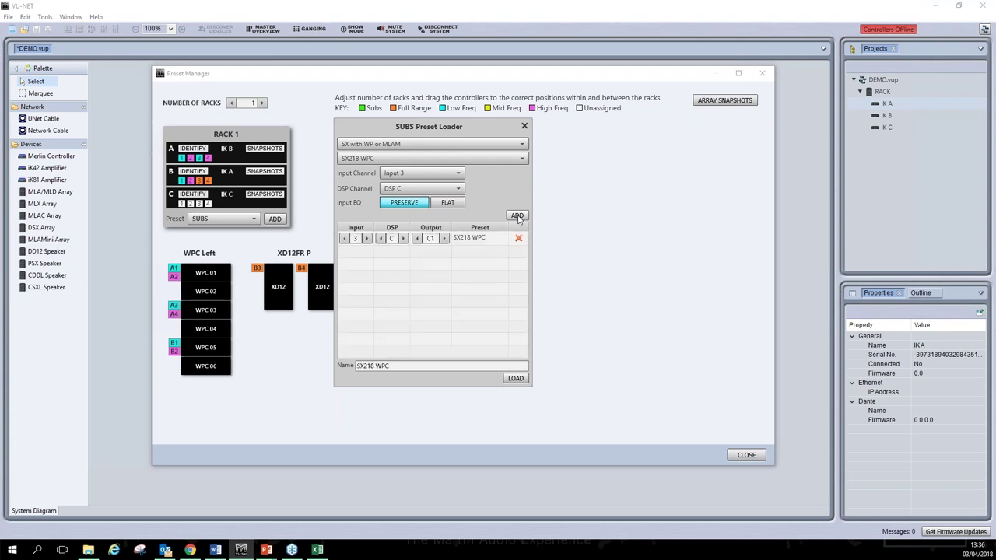
click(520, 217)
click(519, 216)
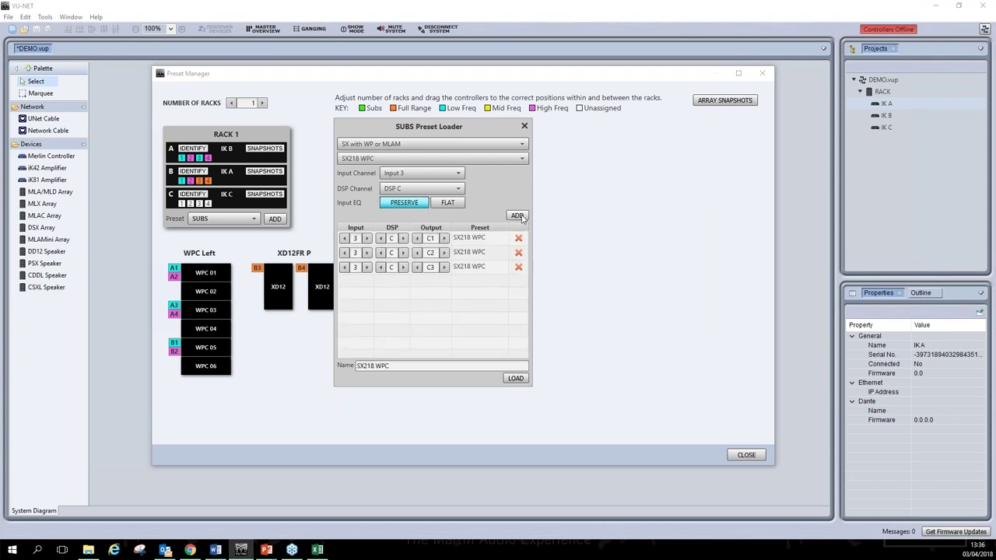
click(518, 217)
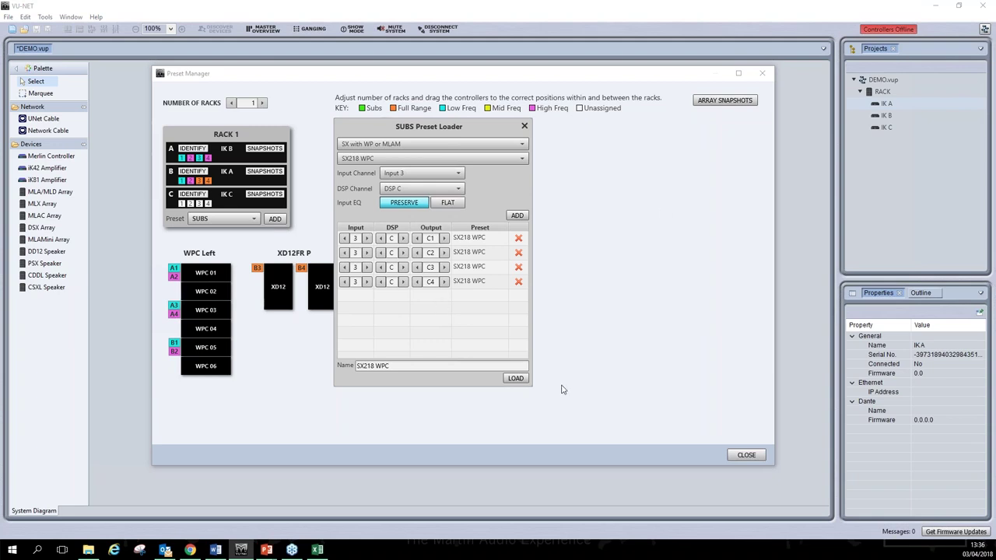
click(515, 378)
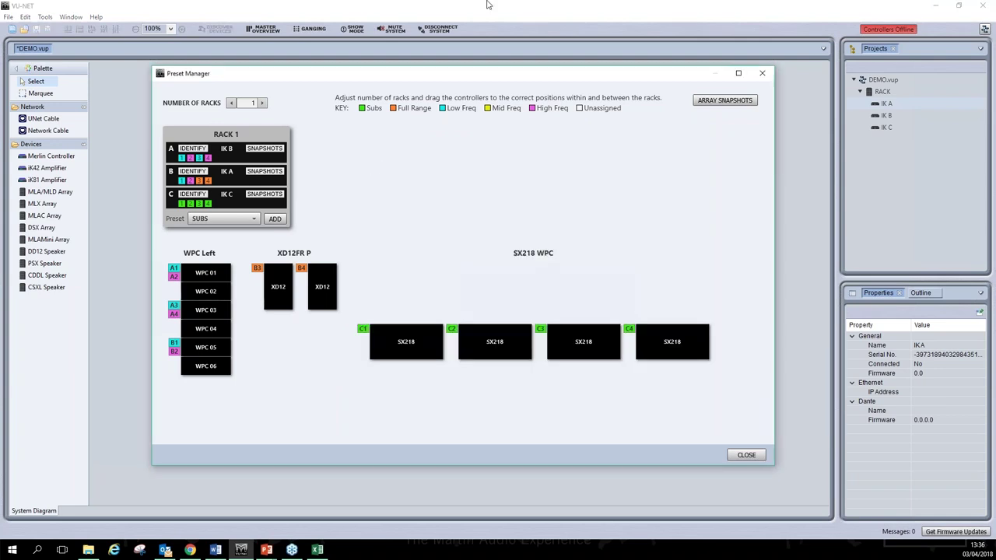
- Remove the loaded SX218 WPC subwoofer group from the rack's presets
mouse_move(184, 272)
mouse_move(588, 272)
click(545, 277)
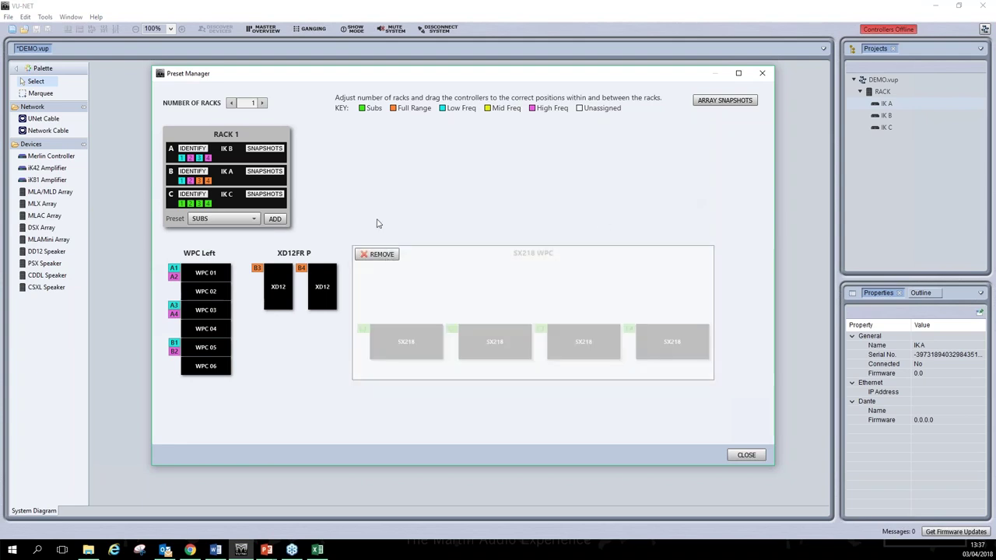
click(382, 254)
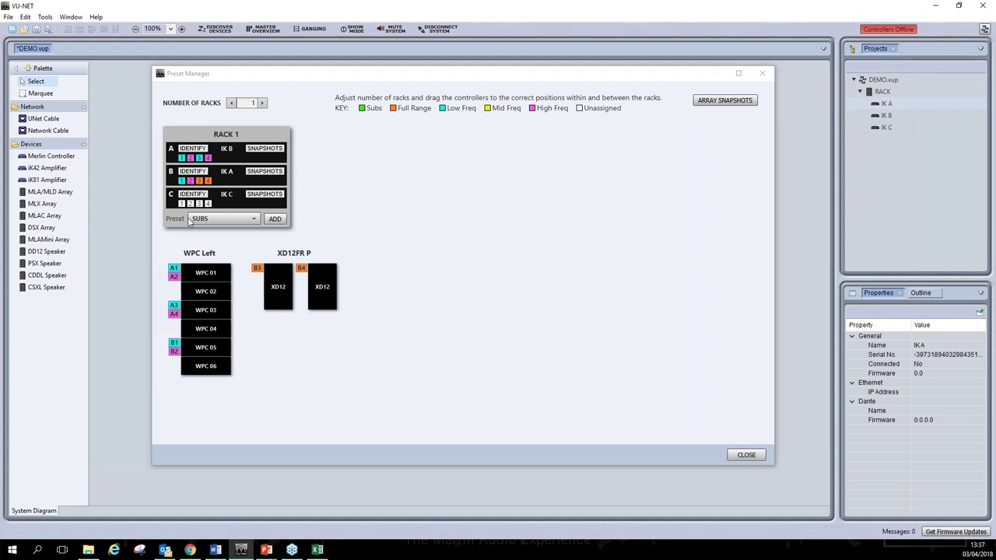
- Open a SUBS preset loader for Rack 1 and select SX with WP or MLAM and the SX218 WPC preset
click(274, 219)
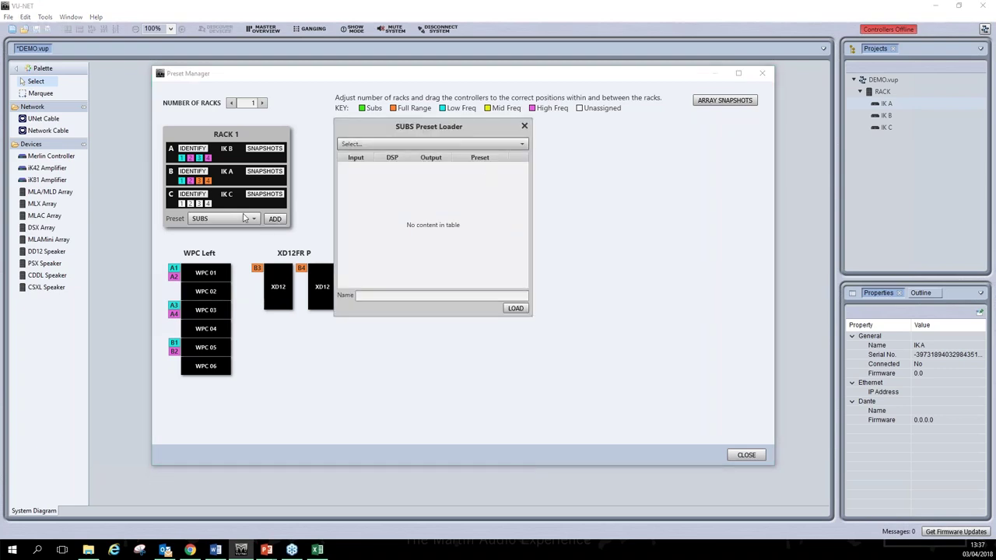
drag(495, 122, 558, 119)
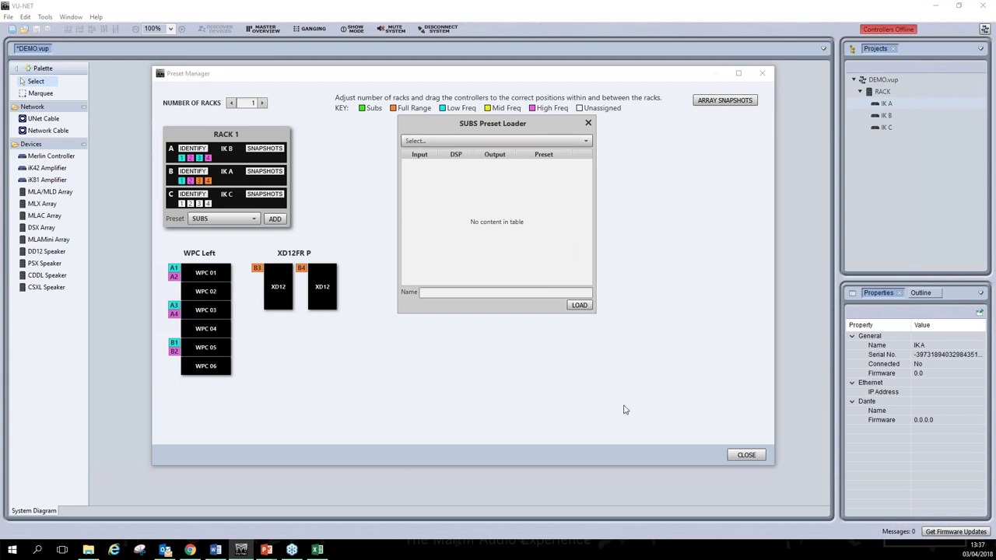
click(585, 141)
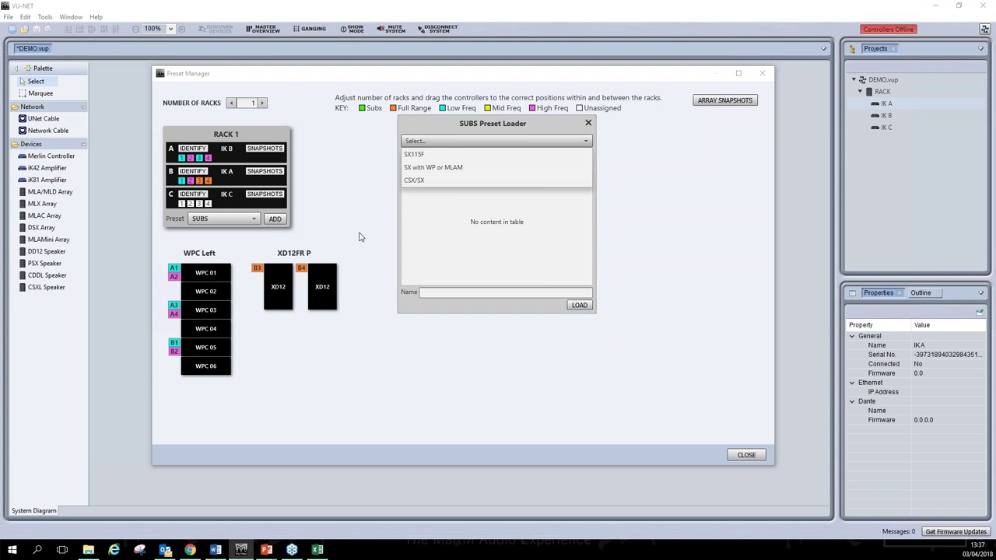
click(426, 168)
click(436, 156)
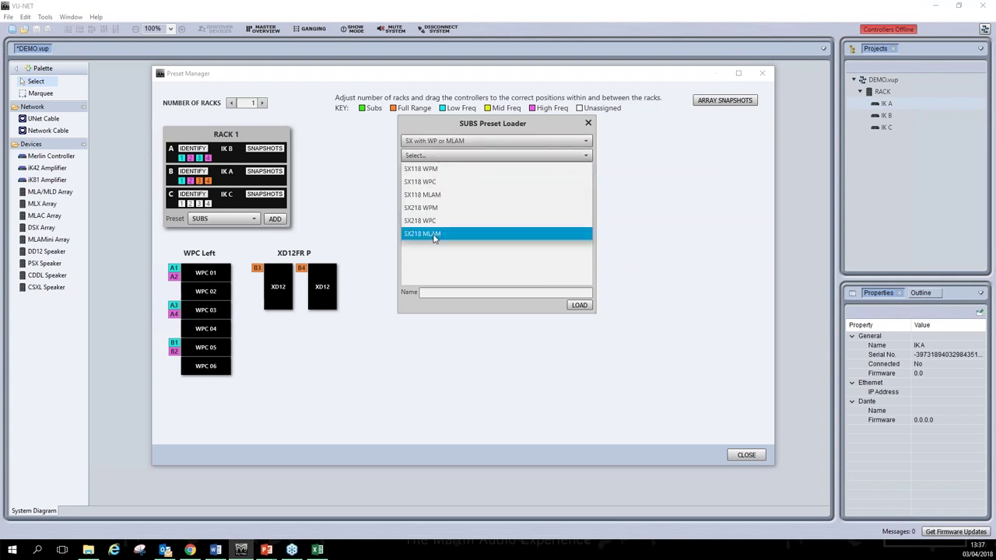
click(438, 221)
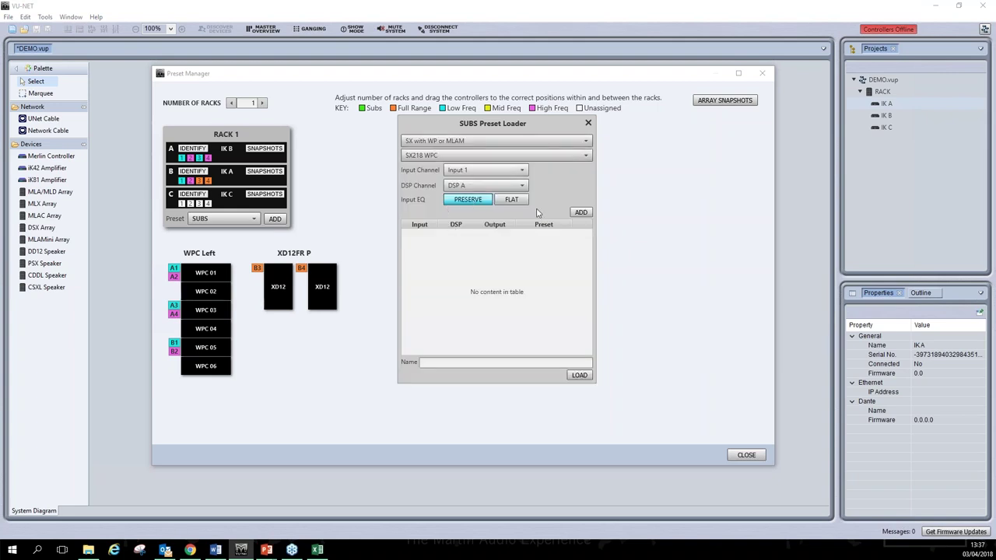
click(483, 159)
click(483, 160)
- Assign the SX218 WPC preset to Input 3 and DSP C
click(499, 171)
click(500, 210)
click(498, 187)
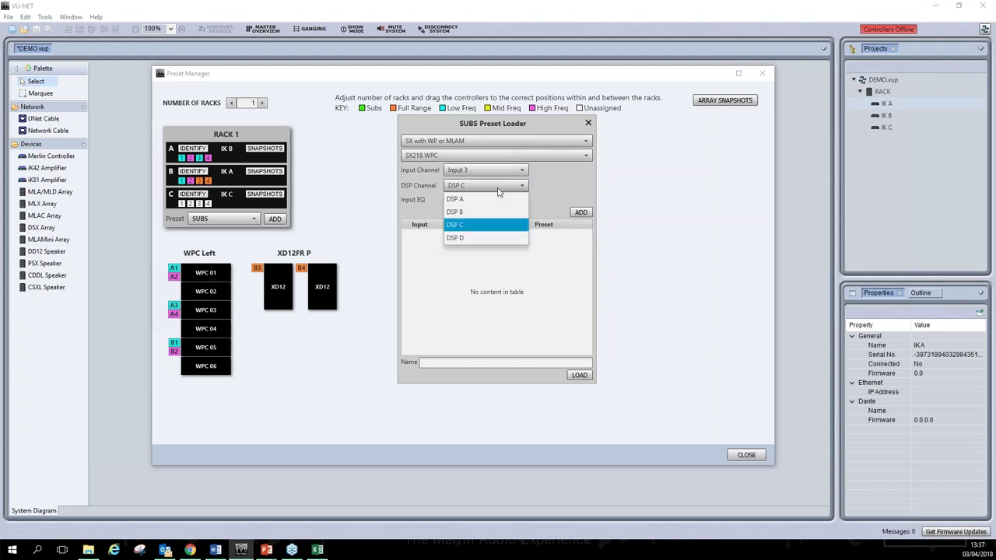
click(492, 225)
- Add SX218 WPC entries for outputs C1 to C4, load them onto the rack and close the Preset Manager
click(582, 213)
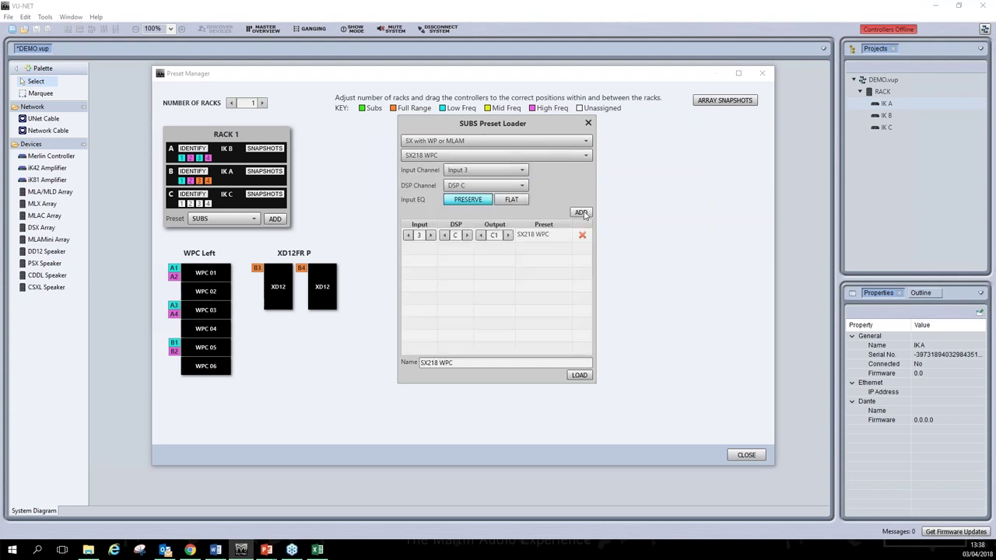
click(582, 213)
click(582, 213)
click(582, 213)
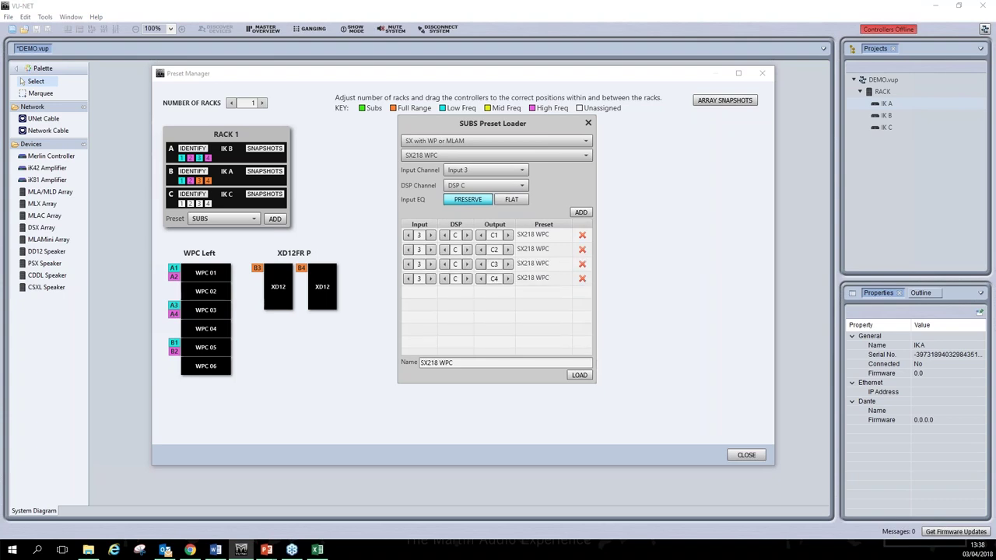
click(579, 376)
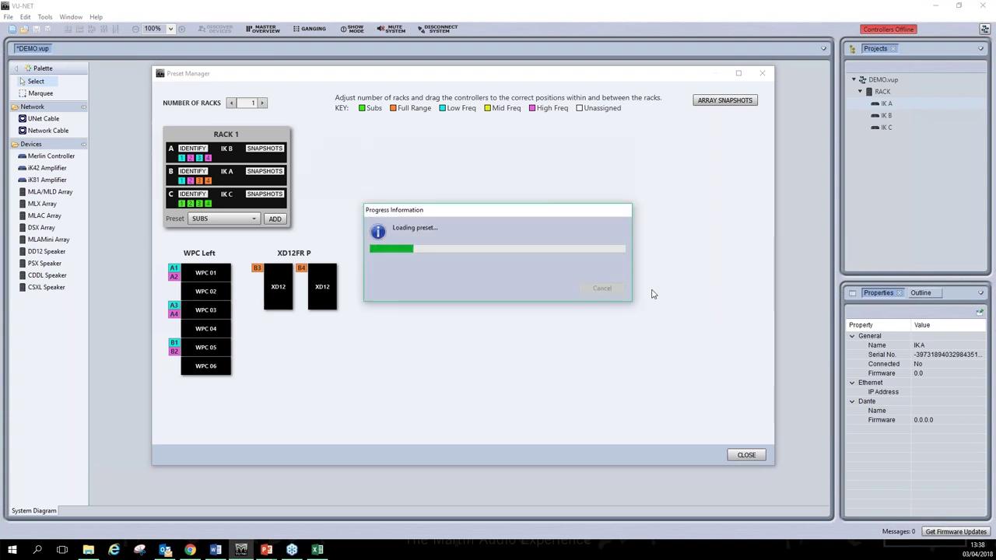
click(746, 456)
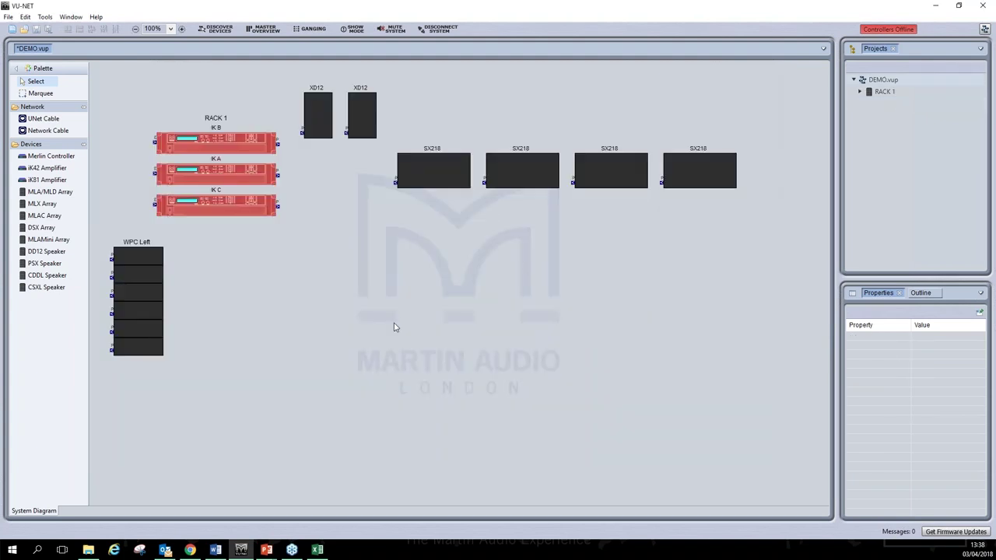
- Rearrange the system diagram: rack at the upper left, WPC array in the centre, XD12 pair beneath it and the four SX218 subs in a row below
drag(242, 202, 207, 166)
drag(439, 141, 293, 75)
drag(310, 114, 387, 337)
drag(751, 216, 369, 128)
drag(419, 163, 281, 420)
drag(146, 309, 424, 216)
click(548, 241)
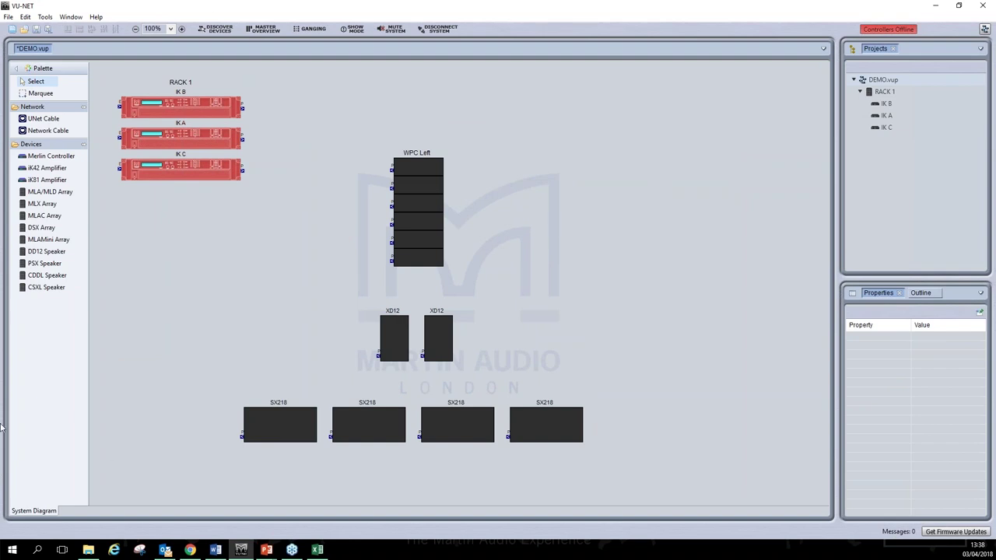
- Open the controls of amplifier IK B and show its output limiter settings
double_click(185, 104)
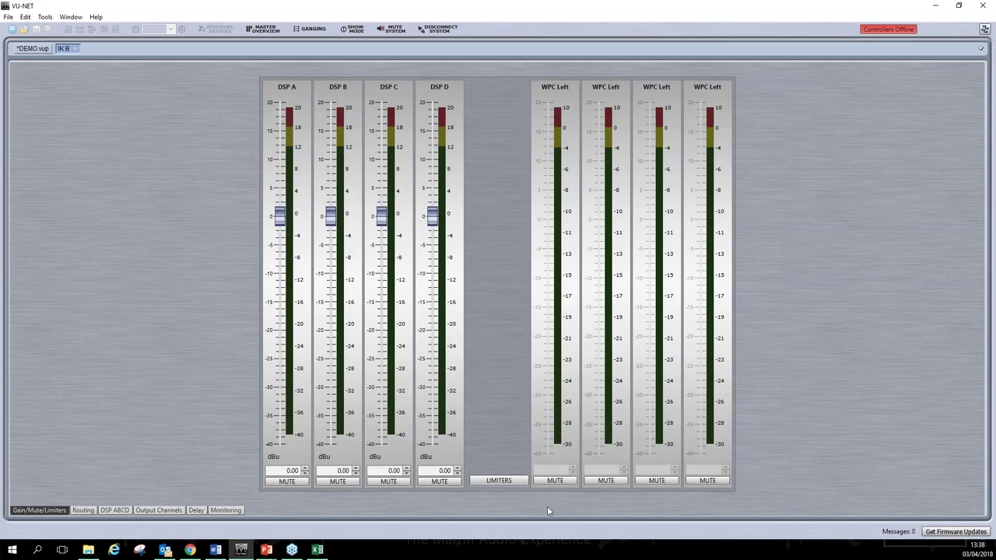
click(507, 480)
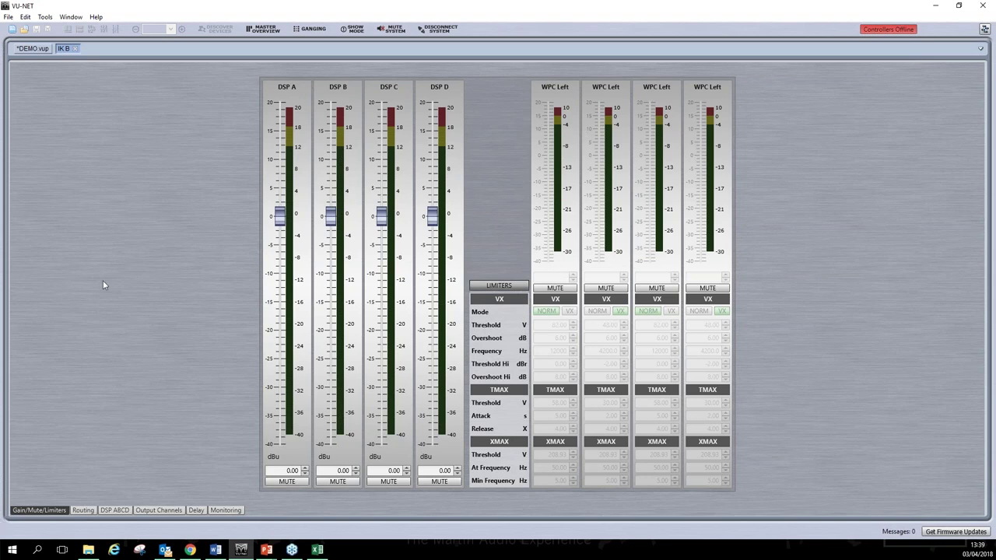
- In IK B's routing, set input 1's type to Dante and its failover to Dante->AES3
click(82, 511)
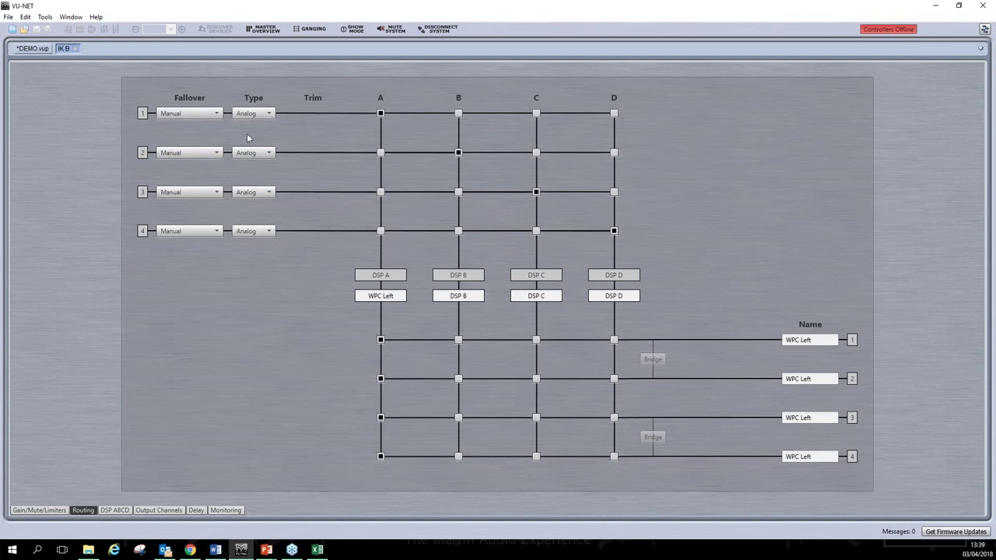
click(264, 114)
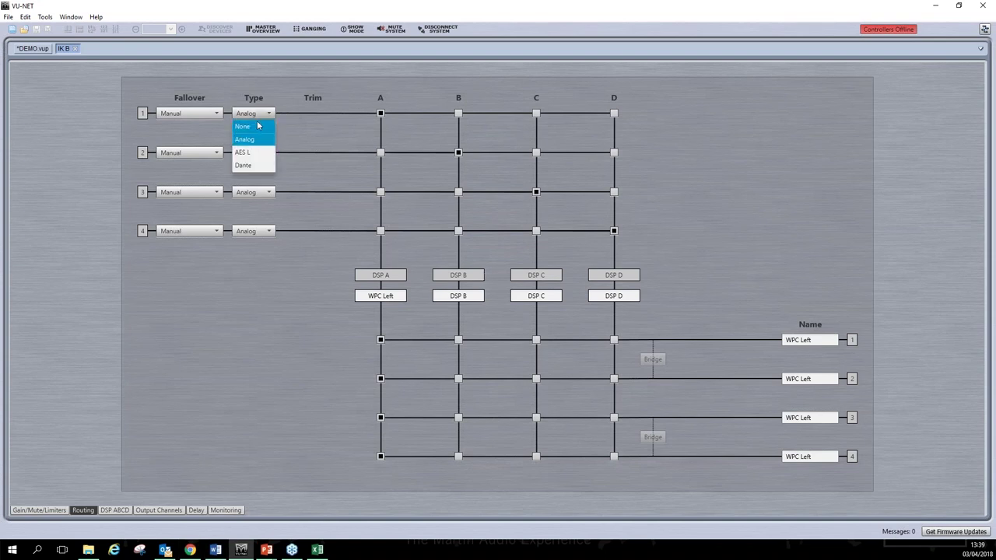
click(255, 165)
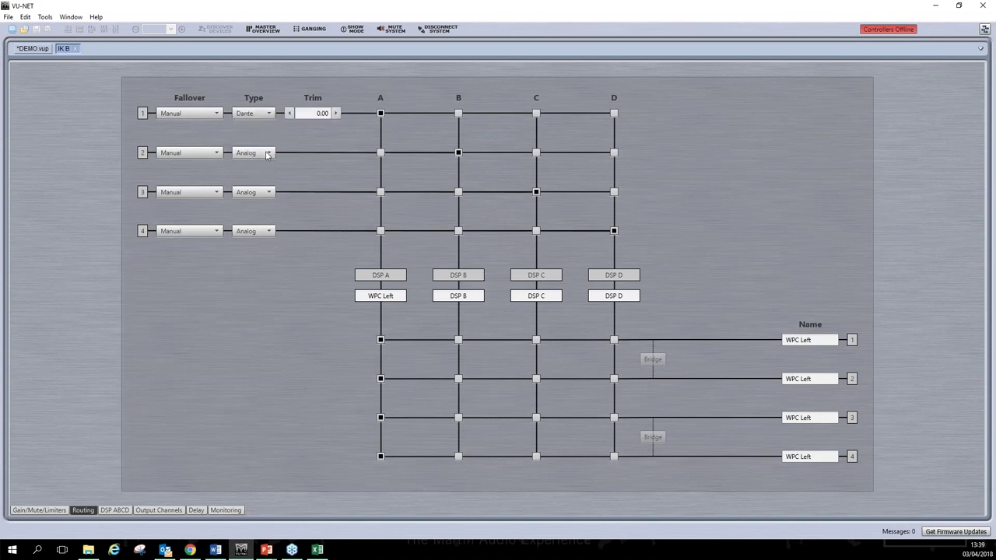
click(216, 116)
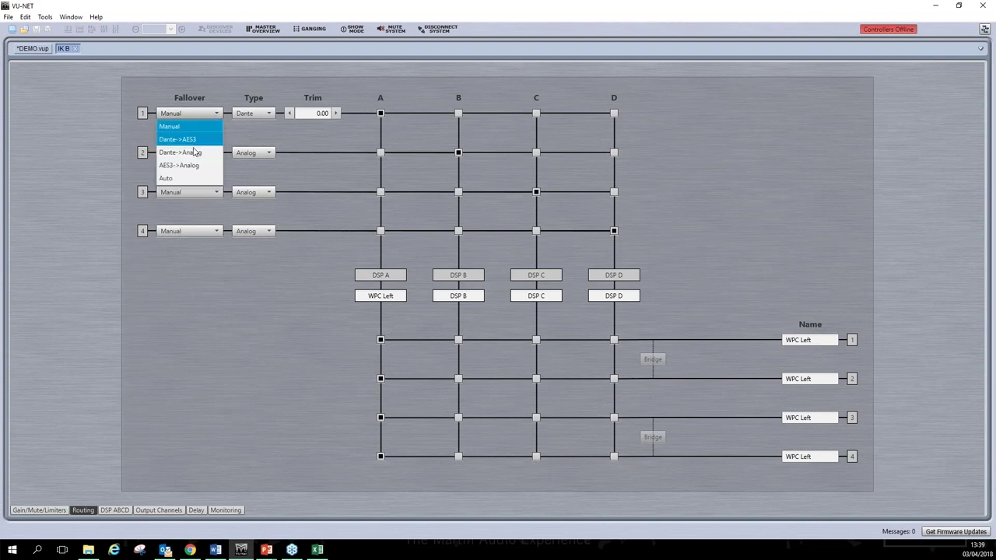
click(199, 141)
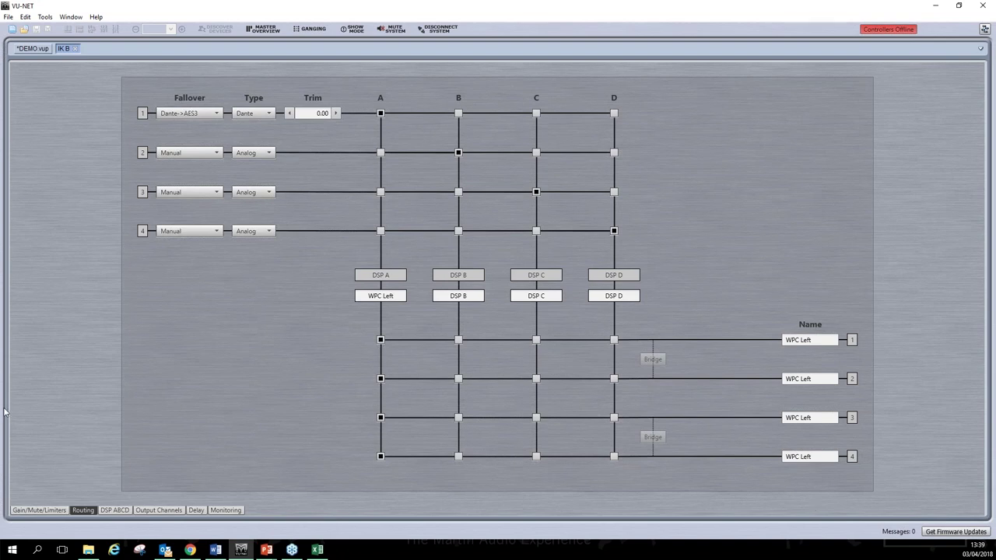
- Examine the DSP equalisation of IK B's channels A, B, C and D, returning to channel A
click(115, 511)
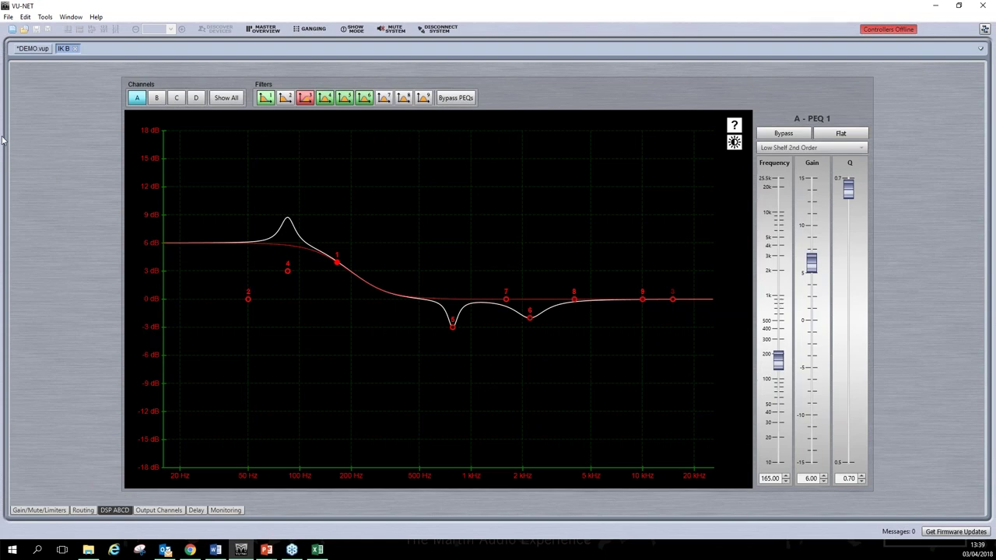
click(157, 98)
click(176, 98)
click(198, 100)
click(137, 98)
- Move PEQ 9 on IK B's DSP channel A to about 4176 Hz and set its gain to 0
click(422, 99)
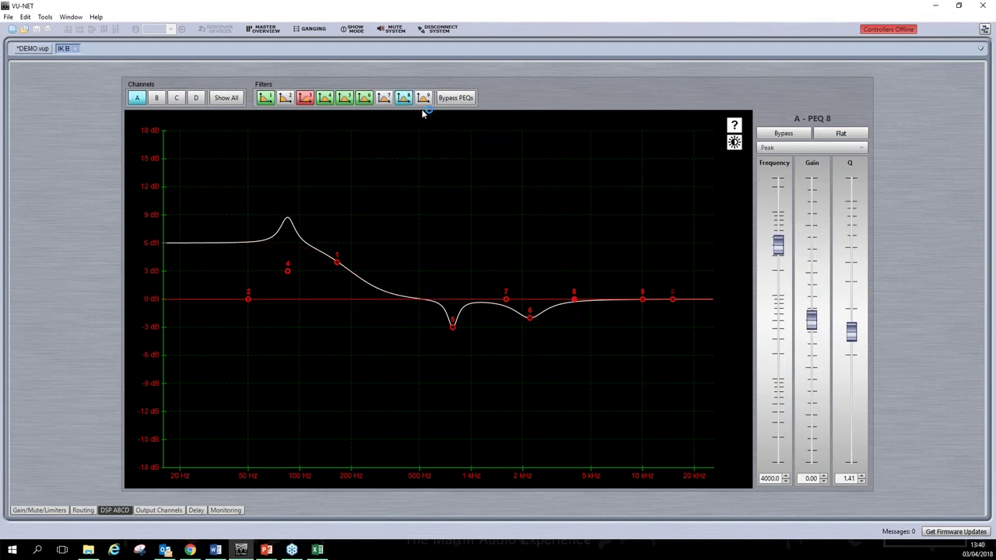
scroll(770, 245, down, 5)
scroll(770, 244, up, 6)
scroll(770, 244, down, 3)
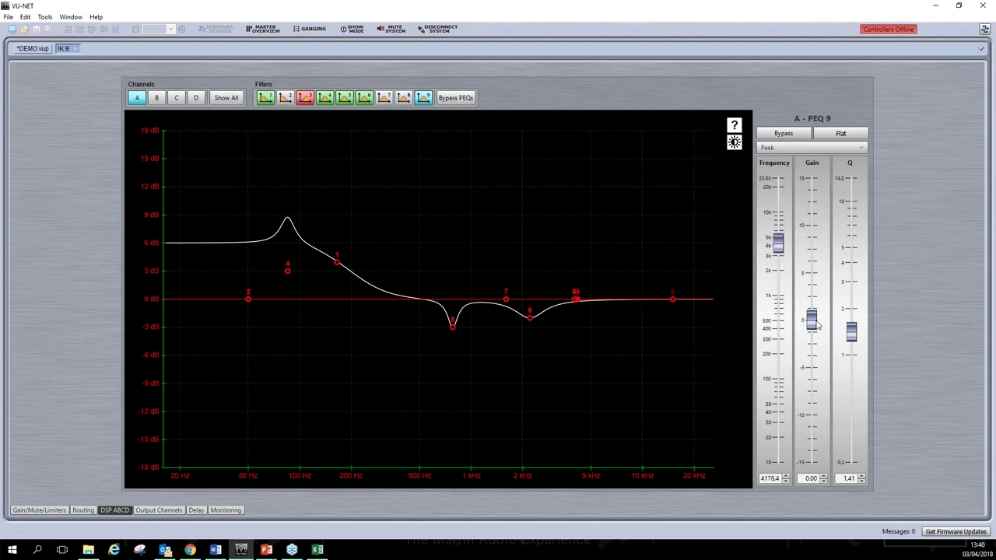
mouse_move(812, 319)
mouse_down()
mouse_move(812, 237)
mouse_move(812, 321)
mouse_up()
double_click(813, 487)
text(0)
key(Return)
- Set the high-pass filter frequency of IK B's output channel 1 to about 66.3 Hz
click(158, 510)
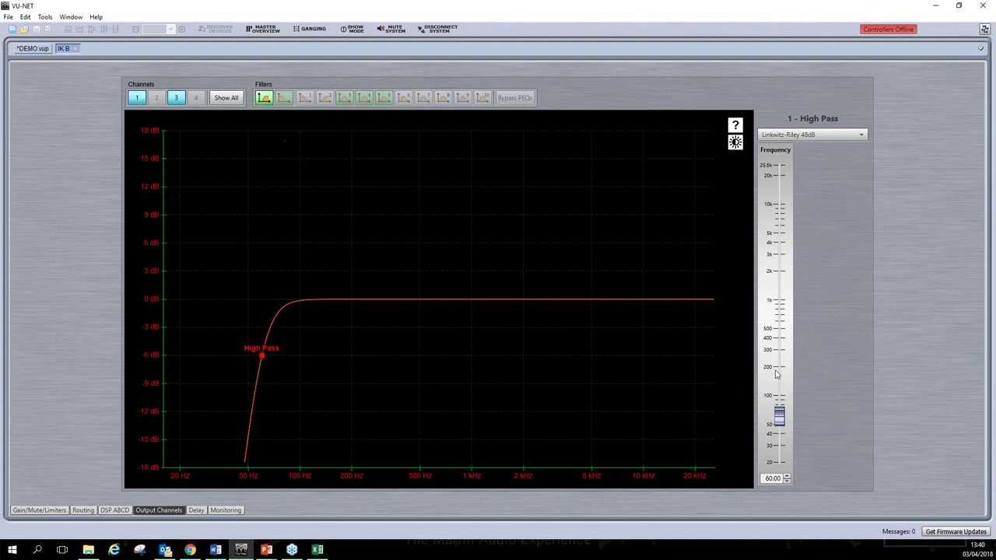
mouse_move(780, 418)
mouse_down()
mouse_move(779, 393)
mouse_move(771, 436)
mouse_move(779, 413)
mouse_up()
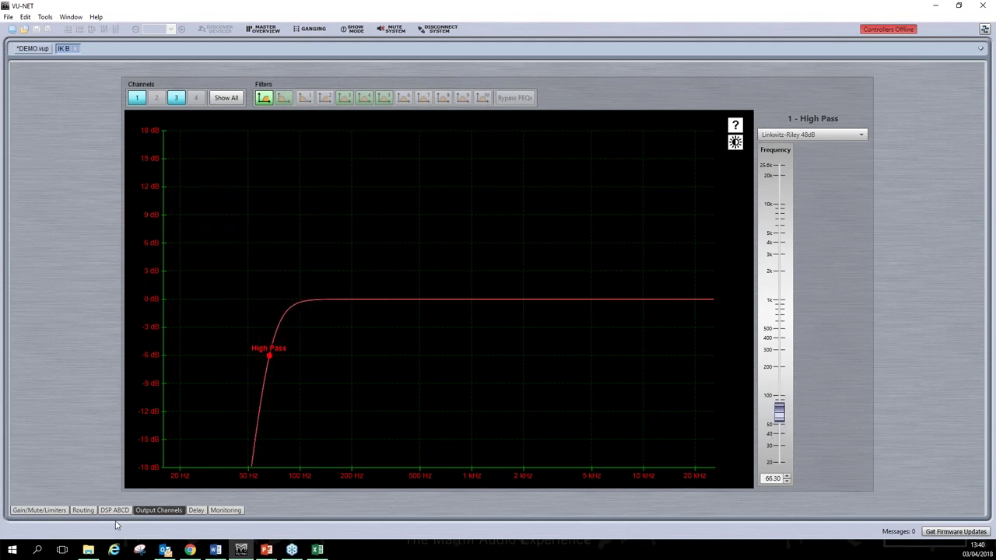
- Set the delay step size for IK B to 0.1 ms in the delay preferences
click(196, 510)
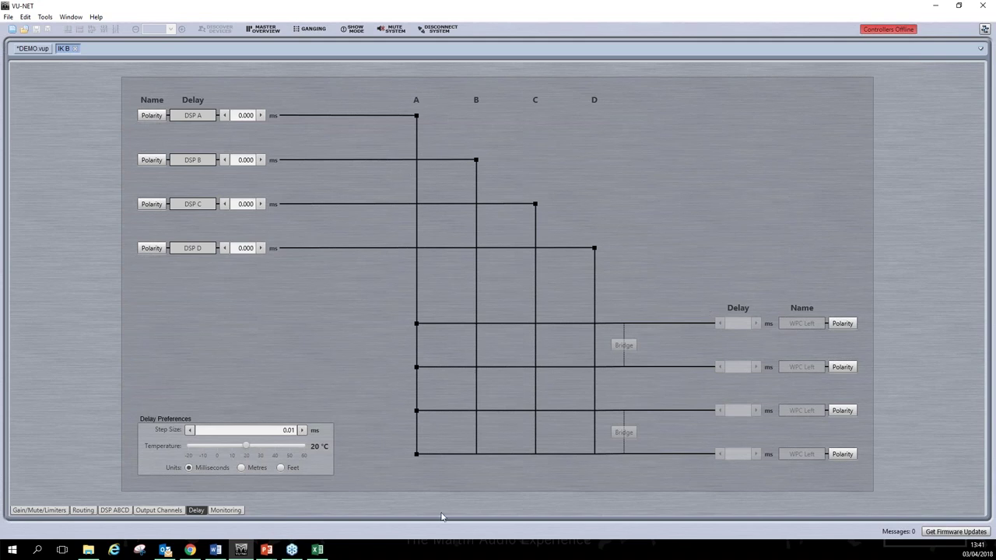
click(302, 429)
click(301, 430)
click(302, 429)
click(189, 430)
click(189, 430)
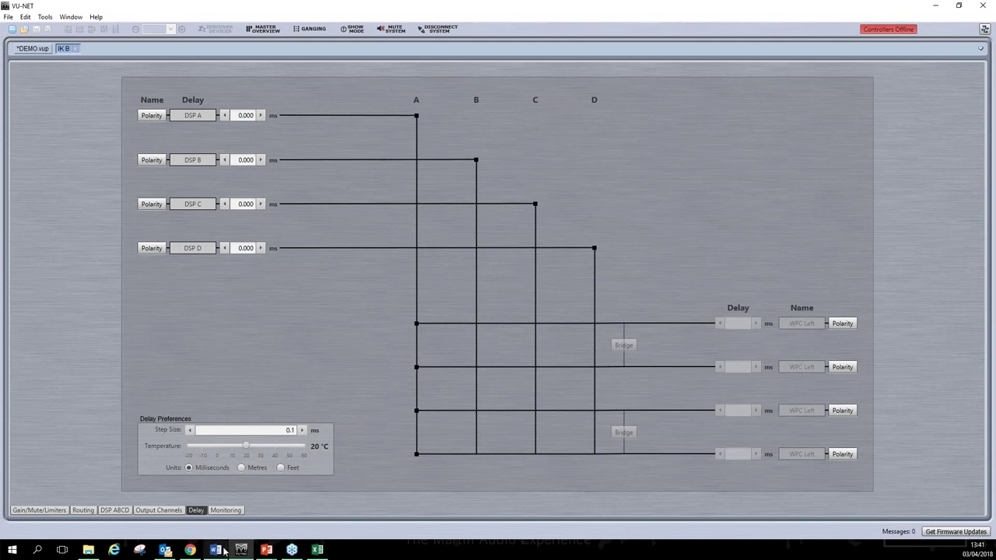
- Examine IK B's monitoring graphs for the device and each of its four WPC Left output channels
click(225, 511)
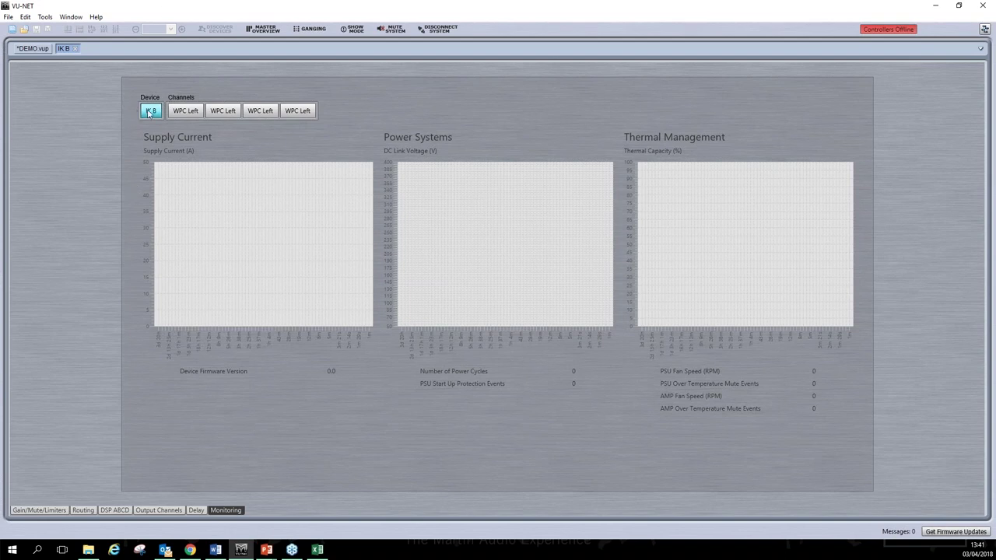
click(181, 113)
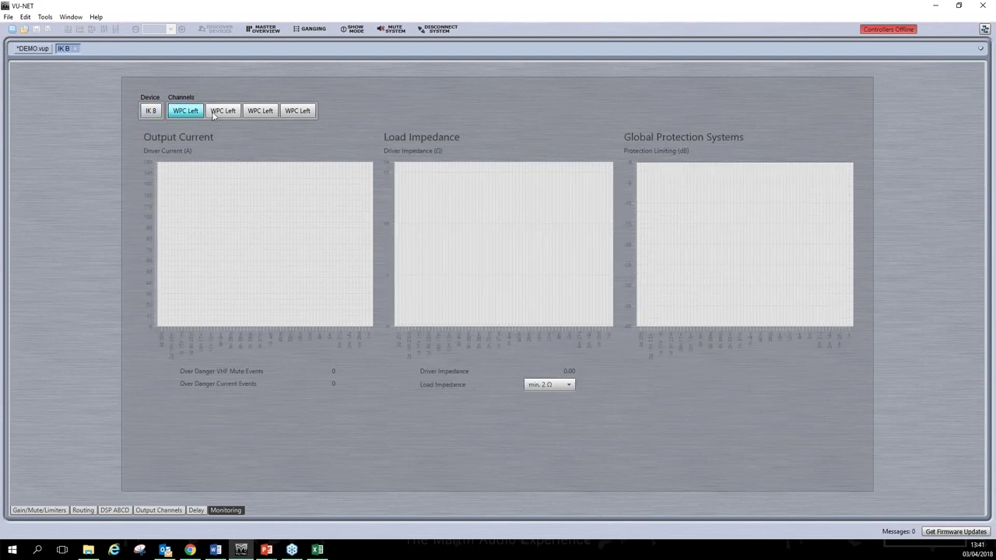
click(218, 113)
click(256, 113)
click(299, 112)
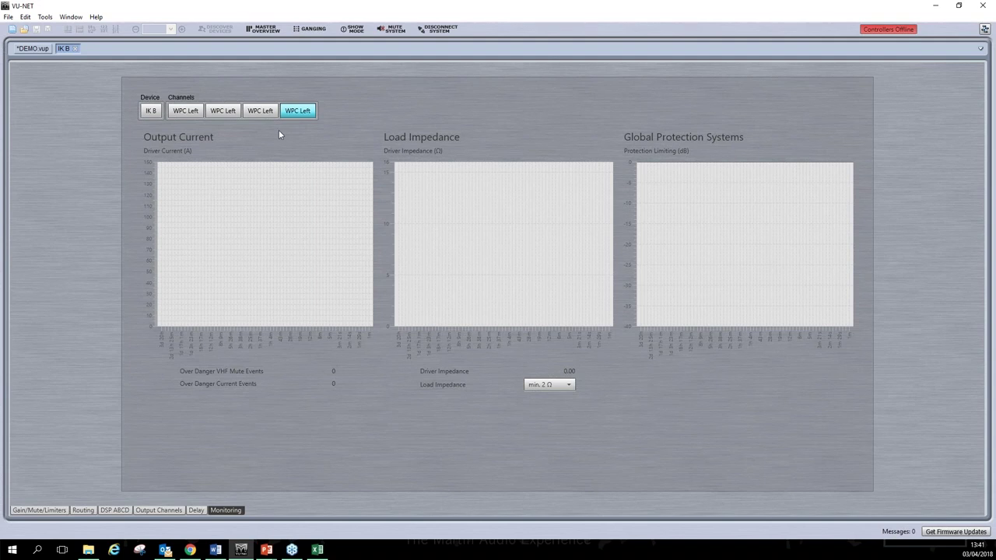
click(146, 111)
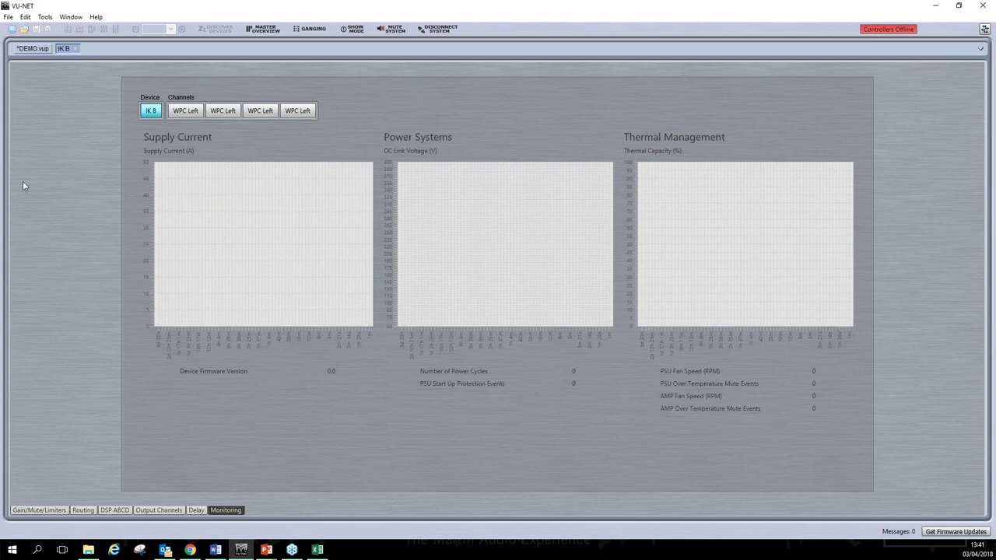
- Return to the system diagram, open amplifier IK C, and show and hide its output limiter settings
click(21, 49)
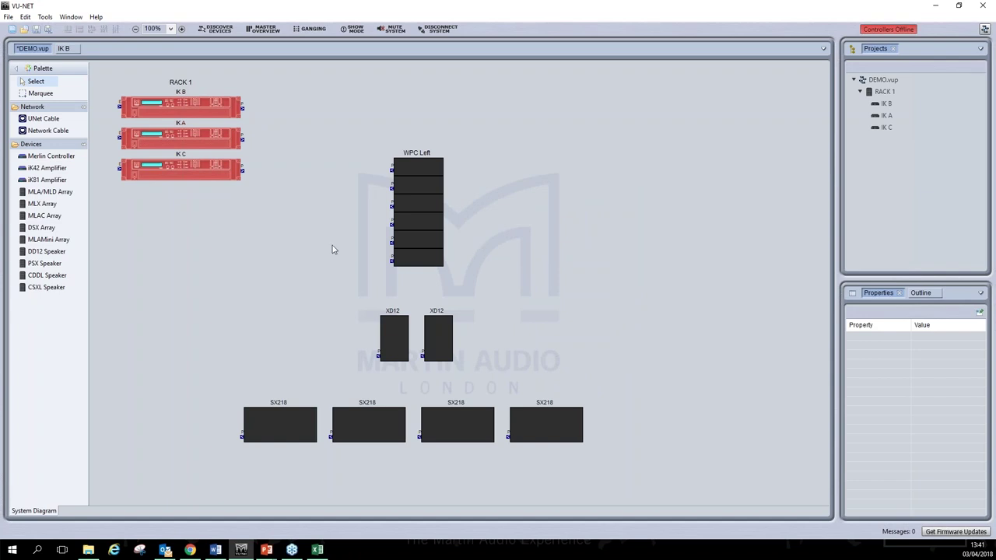
click(208, 167)
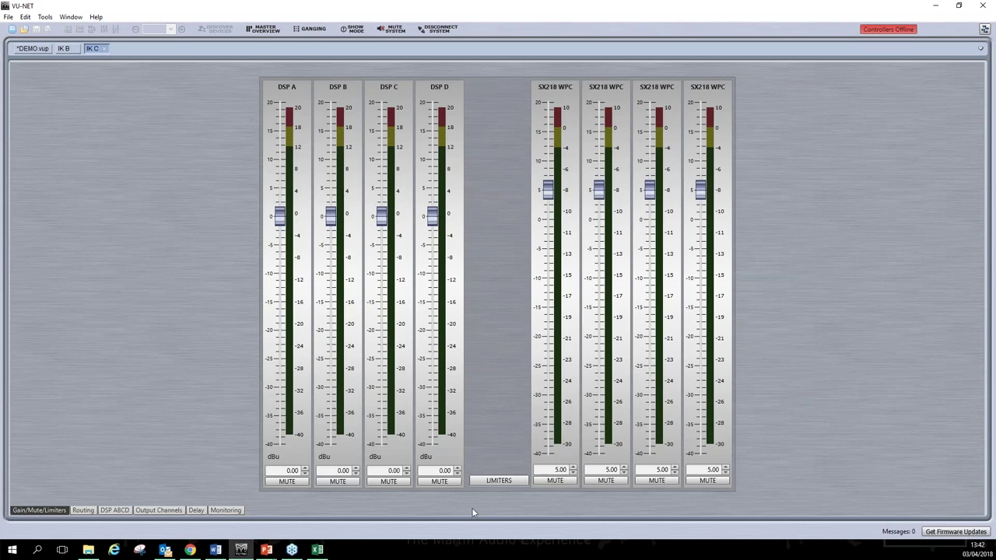
click(484, 481)
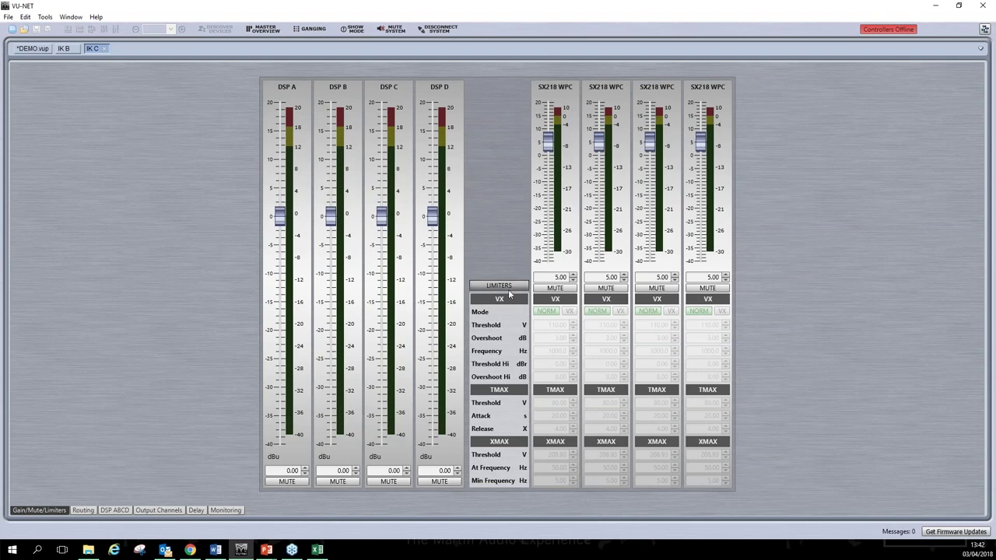
click(510, 287)
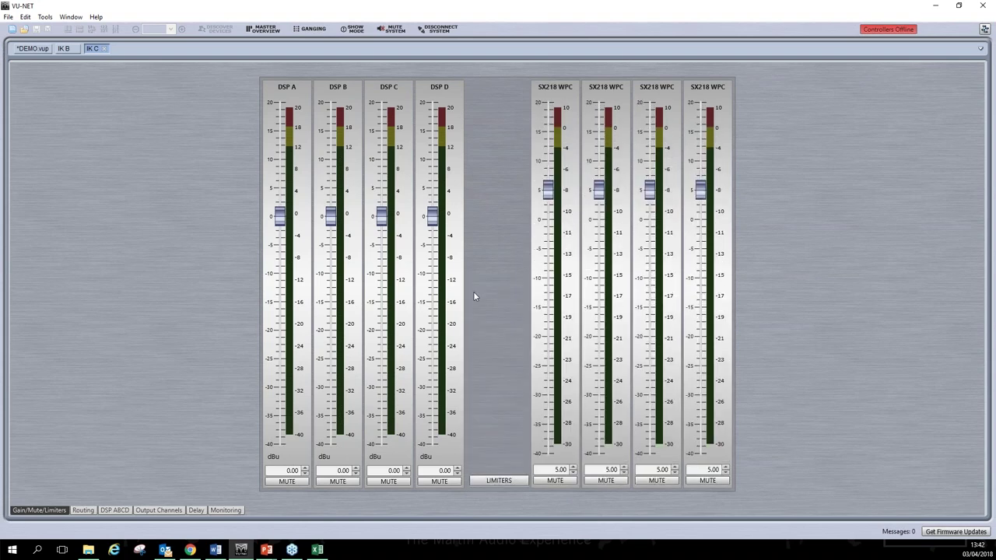
- Adjust the gain faders of the second and third SX218 WPC outputs on IK C
mouse_move(600, 195)
mouse_down()
mouse_move(599, 235)
mouse_move(600, 199)
mouse_up()
drag(598, 193, 650, 192)
drag(646, 194, 649, 197)
- Try feeding IK C's outputs 1 and 2 from DSP B, and route both back to DSP C
click(84, 511)
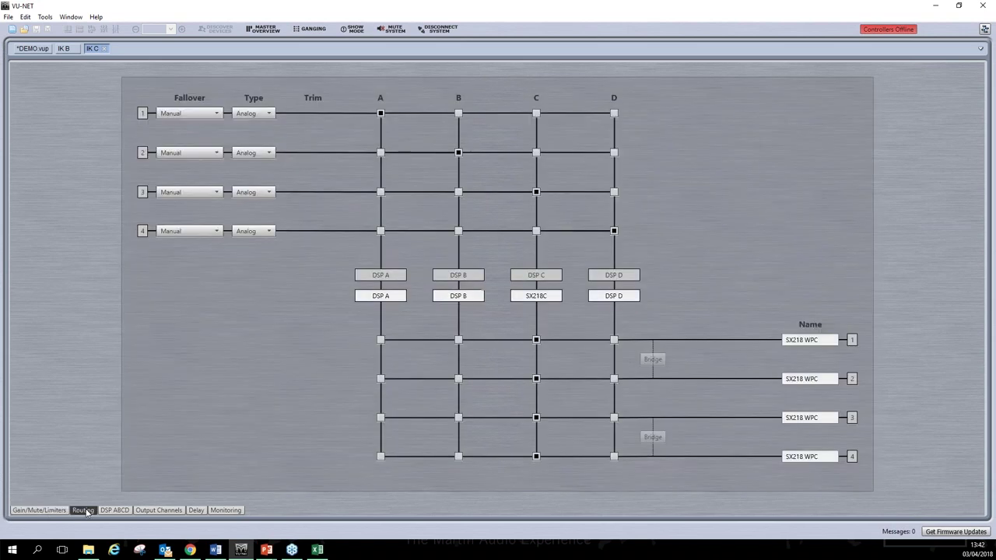
click(458, 378)
click(459, 339)
click(536, 339)
click(459, 340)
click(537, 379)
click(536, 340)
- Review IK C's DSP equalisation, nudging channel A's PEQ 2 and switching between channels and parametric filters
click(115, 510)
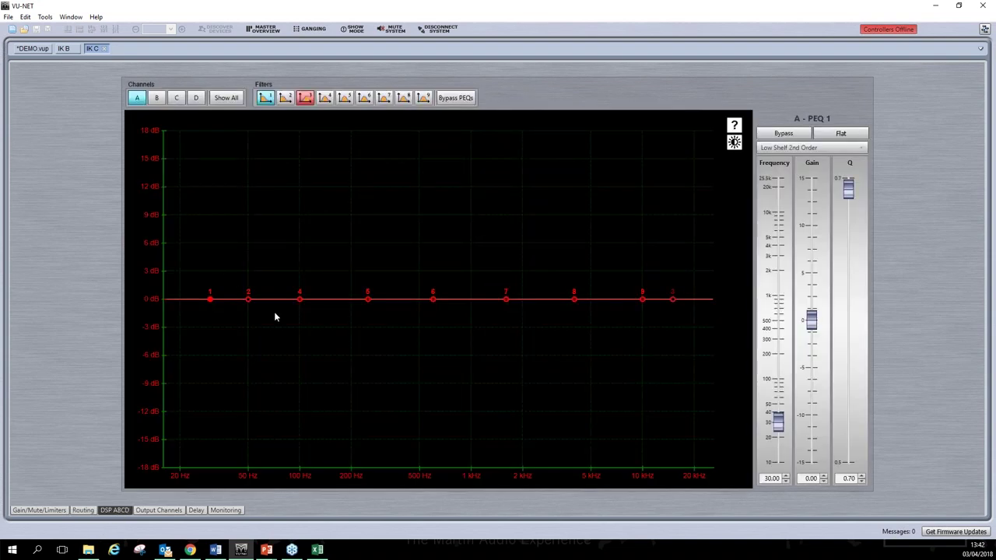
mouse_move(250, 301)
mouse_down()
mouse_move(249, 278)
mouse_move(250, 299)
mouse_up()
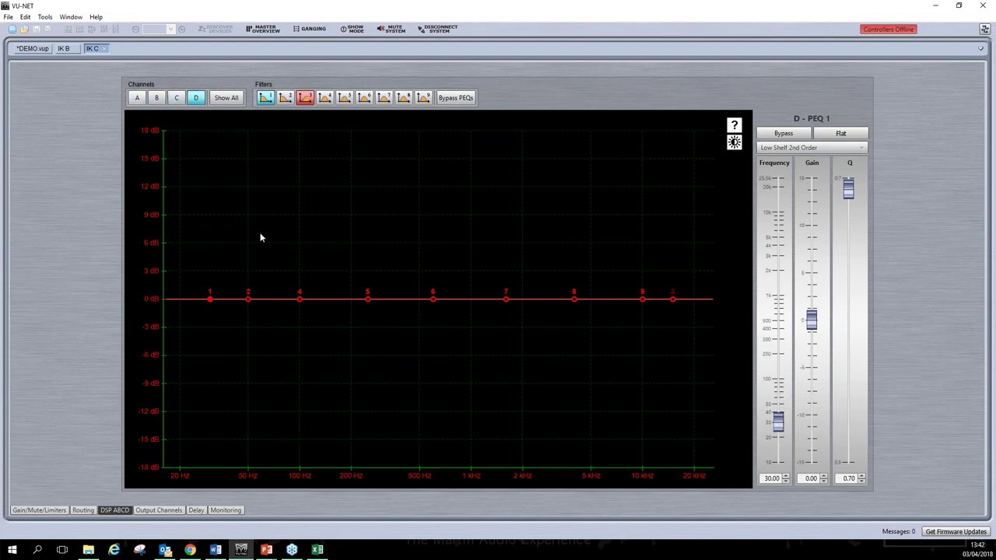
click(325, 99)
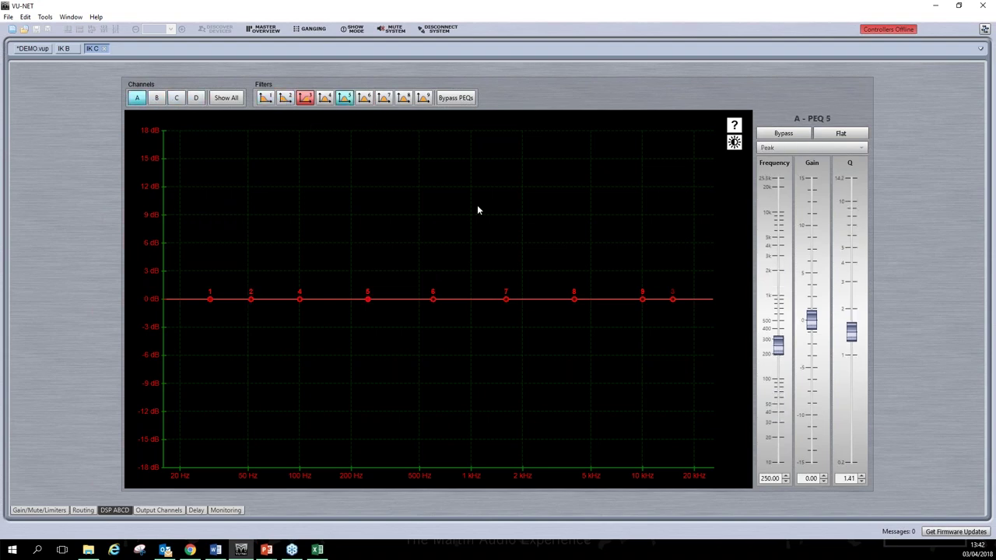
- Examine IK C's output channel filters, selecting several parametric EQs including PEQ 5 on output 1
click(159, 511)
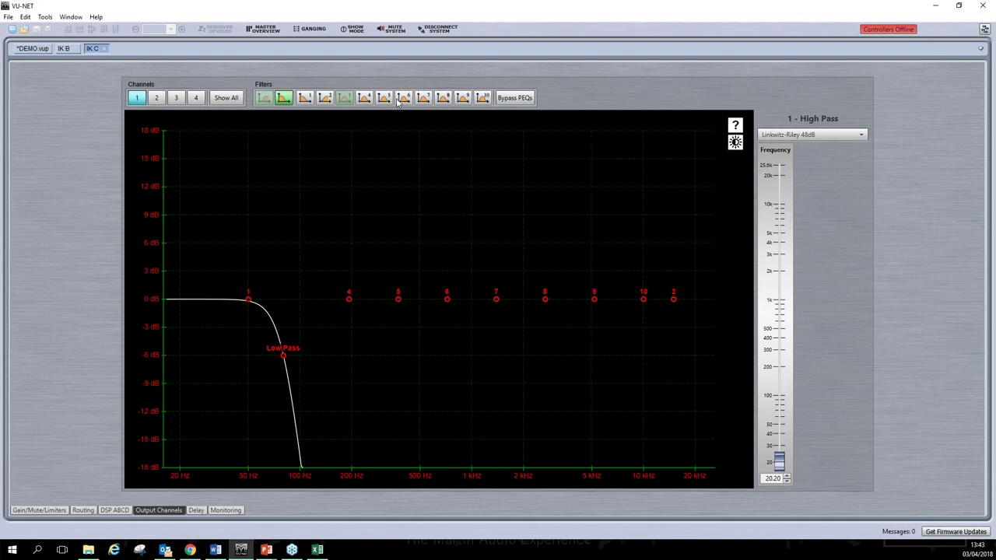
click(443, 97)
click(482, 97)
click(383, 97)
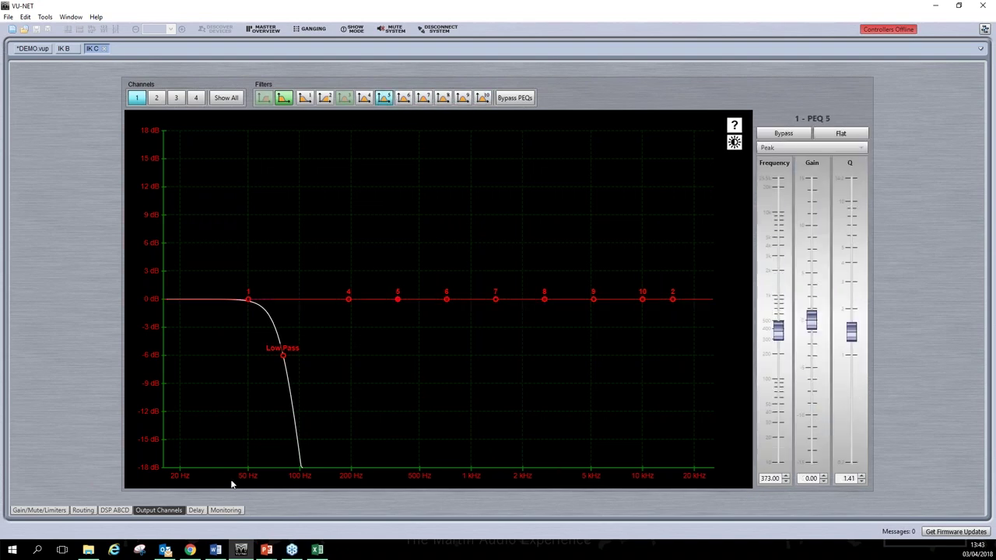
- Examine IK C's delay settings and select the delay values of the first two SX218 WPC outputs
click(196, 511)
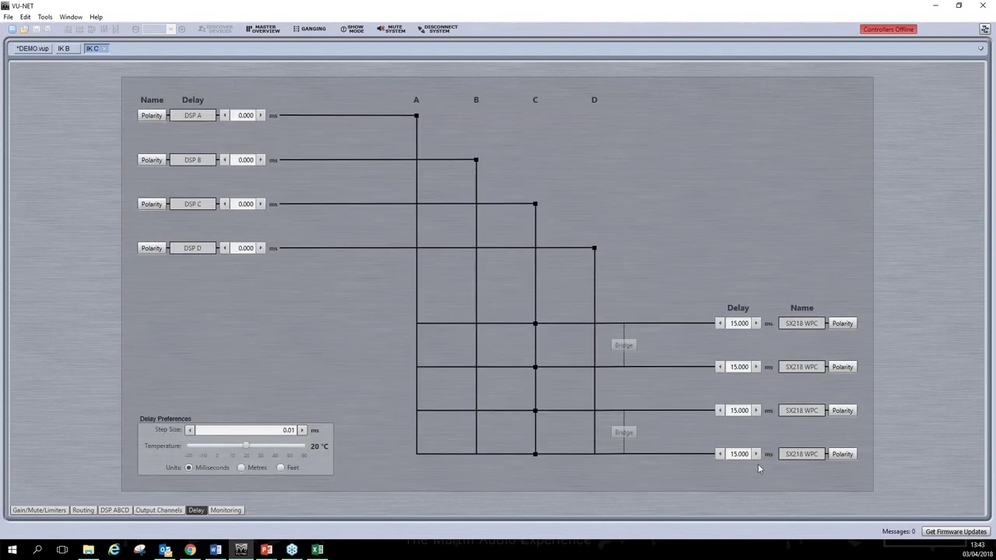
drag(731, 324, 752, 324)
click(743, 374)
drag(730, 367, 750, 367)
key(Return)
click(737, 323)
drag(738, 323, 750, 322)
- Examine IK C's monitoring graphs for its SX218 WPC output channels
click(225, 511)
click(308, 114)
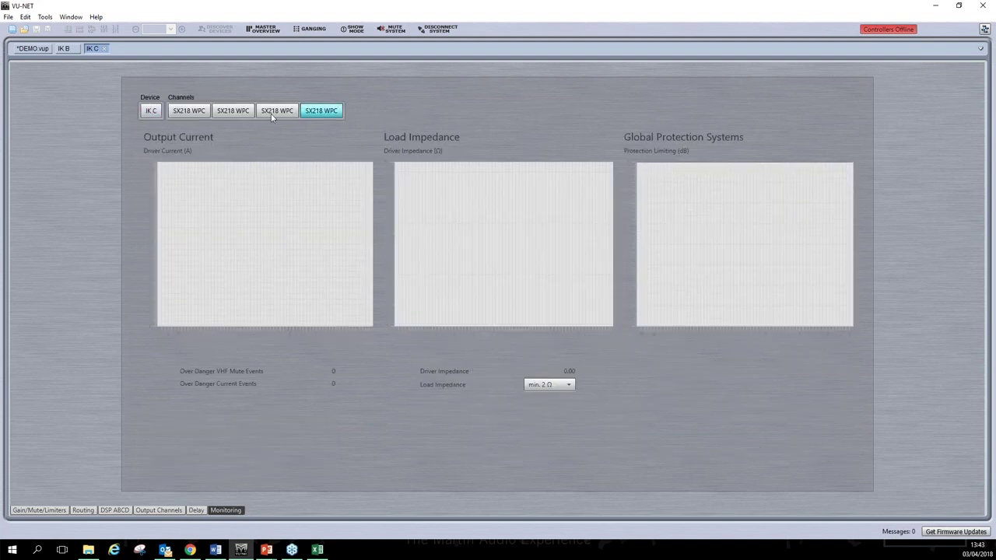
click(248, 110)
click(189, 111)
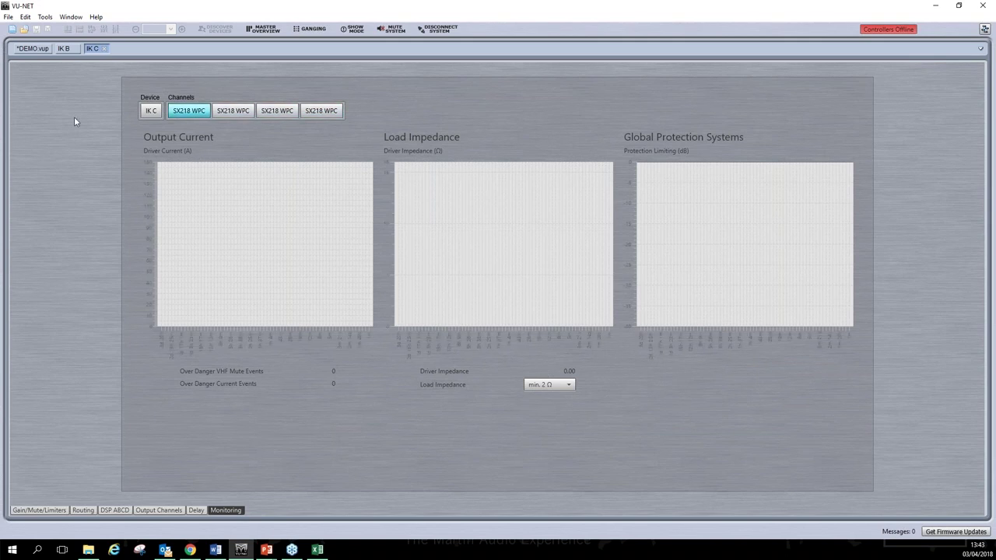
- Return to the system diagram and move the WPC Left array, XD12 and SX218 speakers left beneath RACK 1
click(19, 50)
drag(632, 477, 253, 113)
drag(620, 477, 167, 296)
drag(406, 353, 258, 371)
drag(409, 223, 263, 264)
click(311, 150)
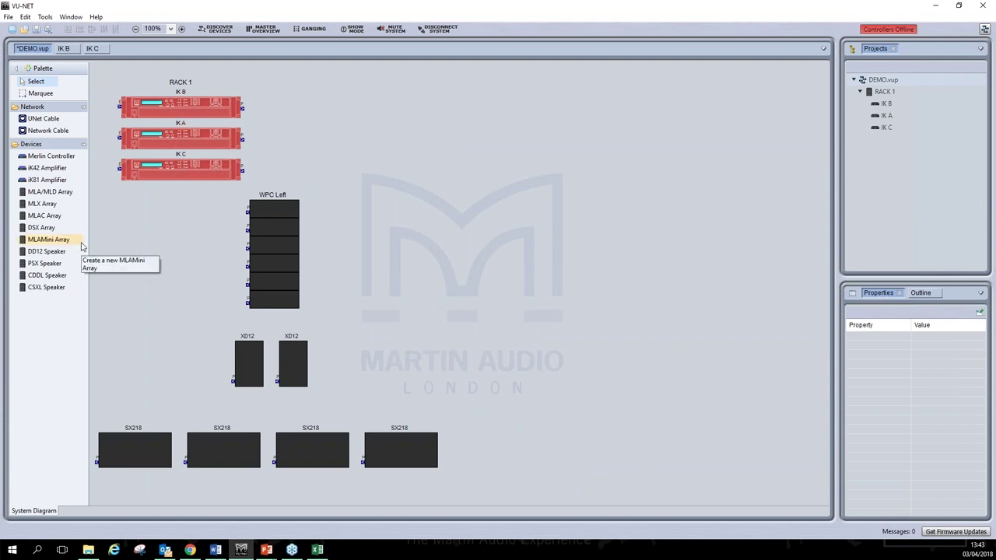
- Add a CDDL8 speaker to the system diagram, in the empty area to the right of the rack
click(47, 275)
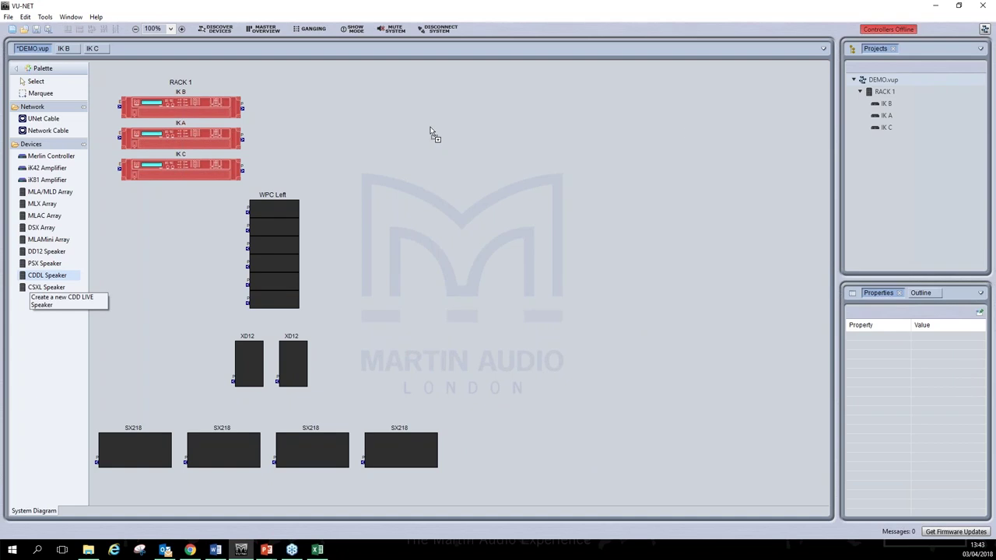
click(532, 150)
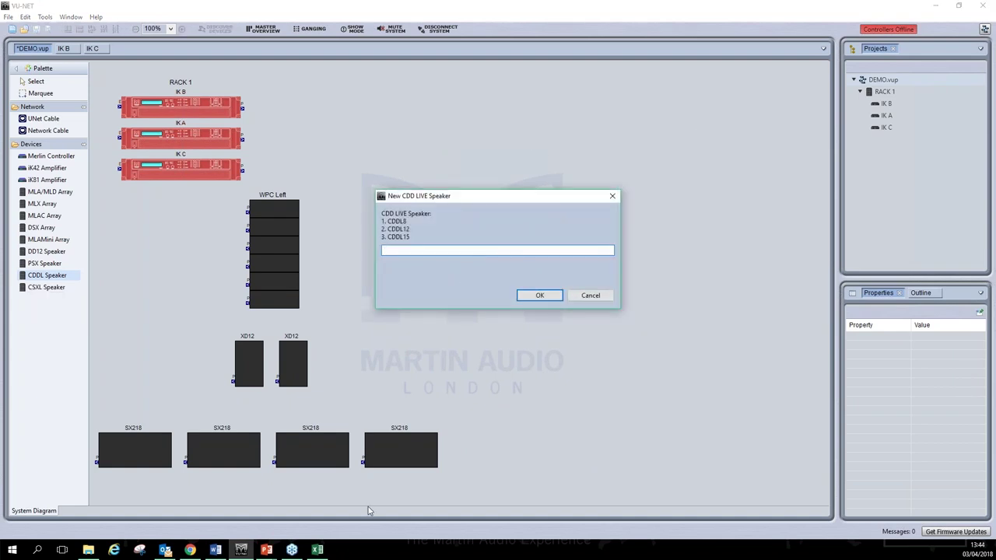
text(1)
key(Return)
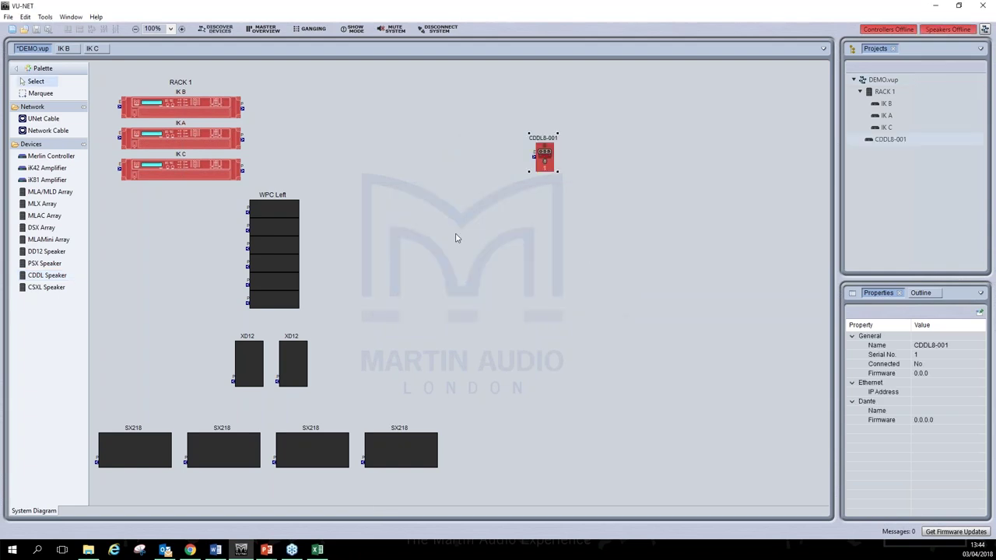
click(568, 277)
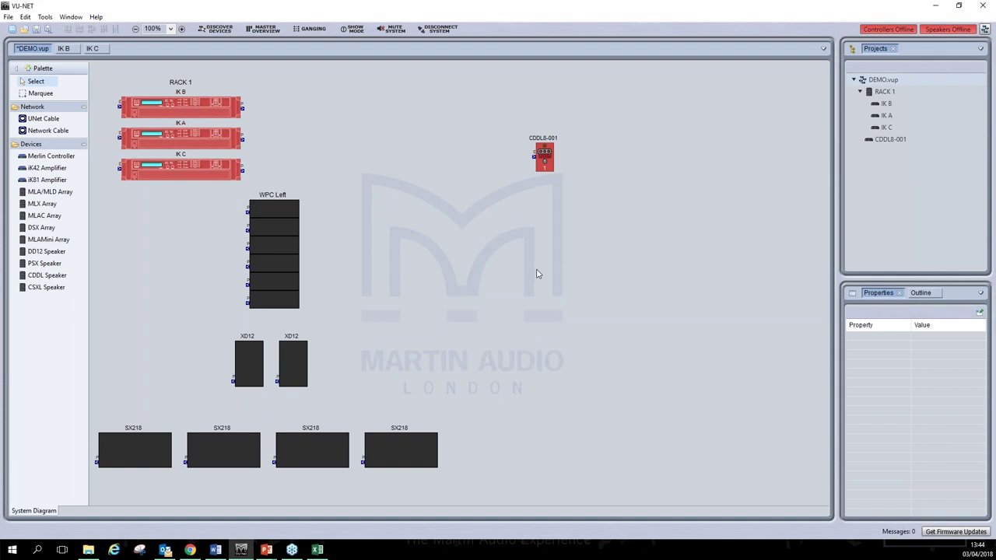
- Add a second CDDL8 speaker to the right of the first one
click(38, 275)
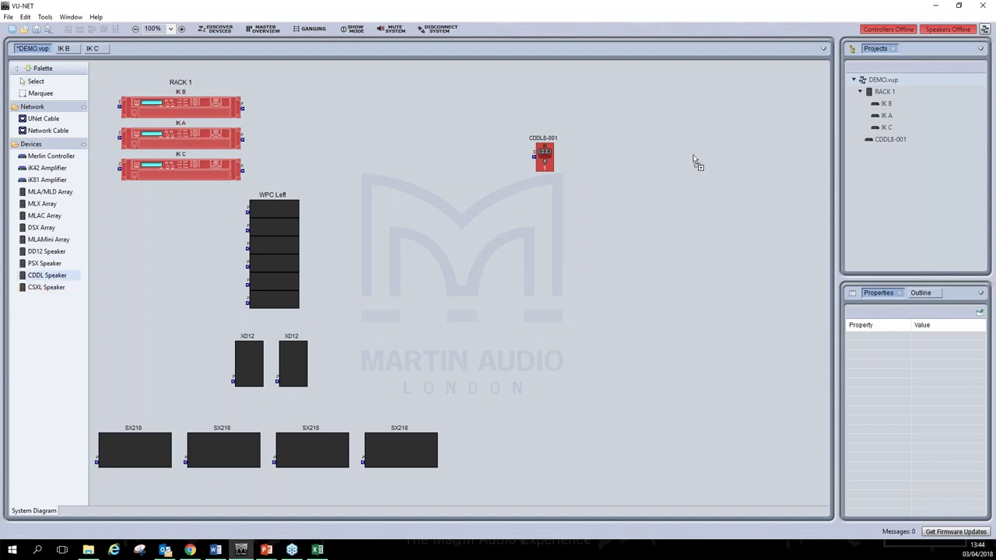
click(675, 174)
text(1)
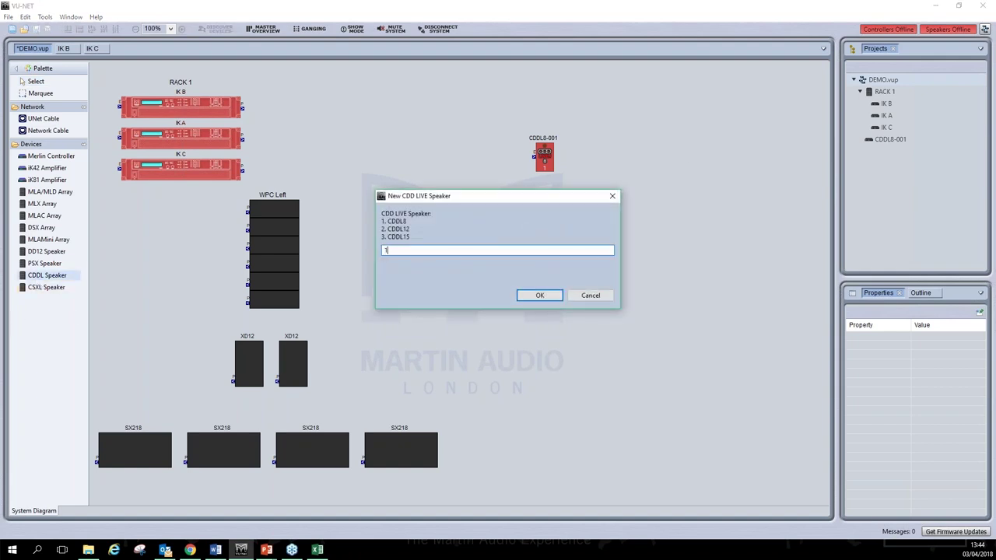
key(Return)
- Add a CSXL218 subwoofer to the system diagram below the two CDDL8 speakers
click(46, 287)
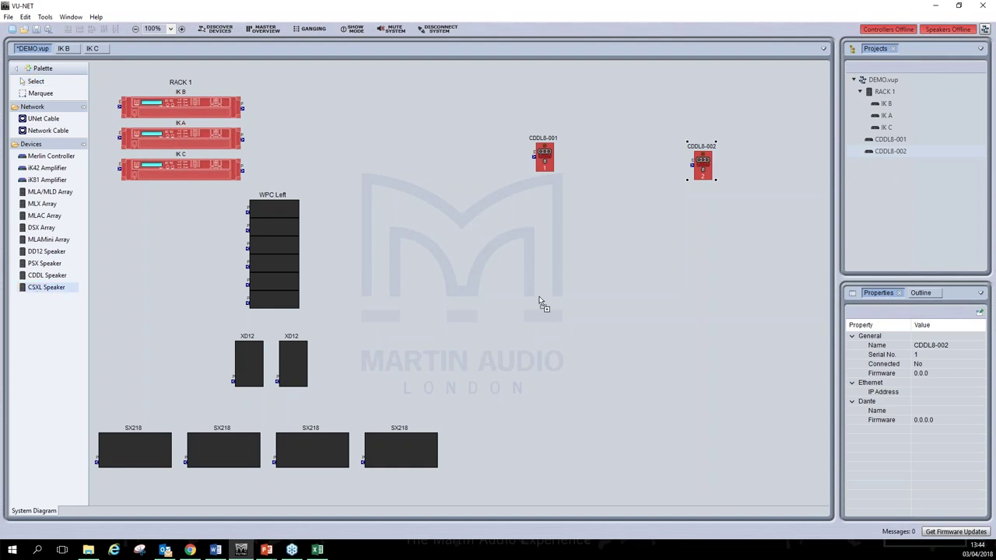
click(613, 289)
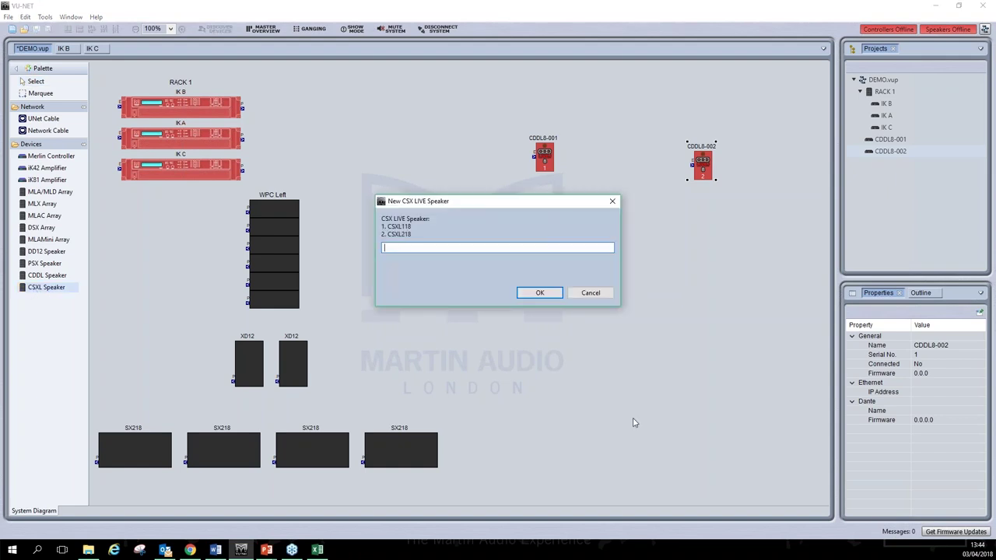
text(2)
key(Return)
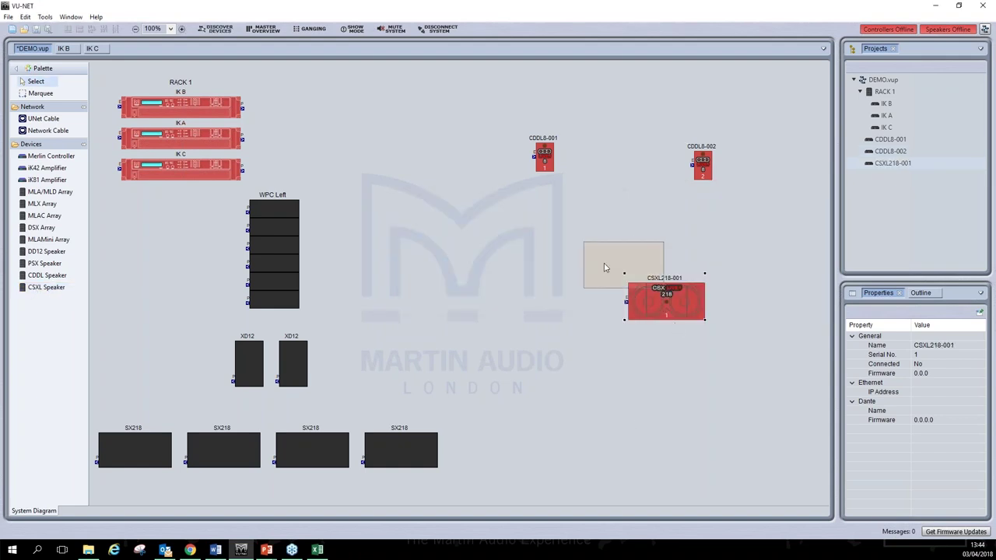
- Centre the CSXL218 beneath the two CDDL8 speakers and nudge both CDDL8 speakers into better alignment
drag(604, 268, 606, 267)
click(703, 179)
click(721, 399)
click(545, 162)
drag(545, 162, 544, 156)
click(715, 441)
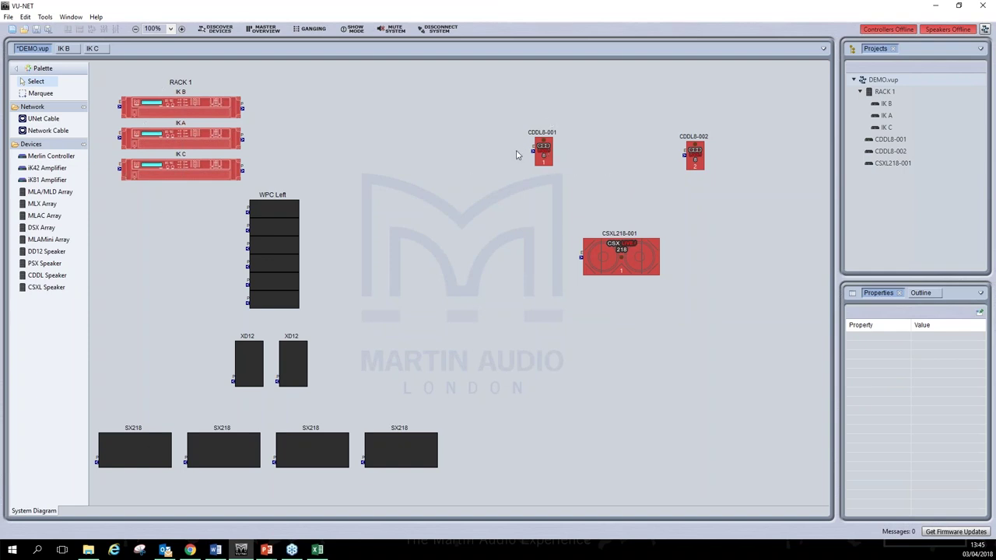
- Open the CDD LIVE speaker overview from CDDL8-001 and try the mute controls of both speakers
double_click(546, 147)
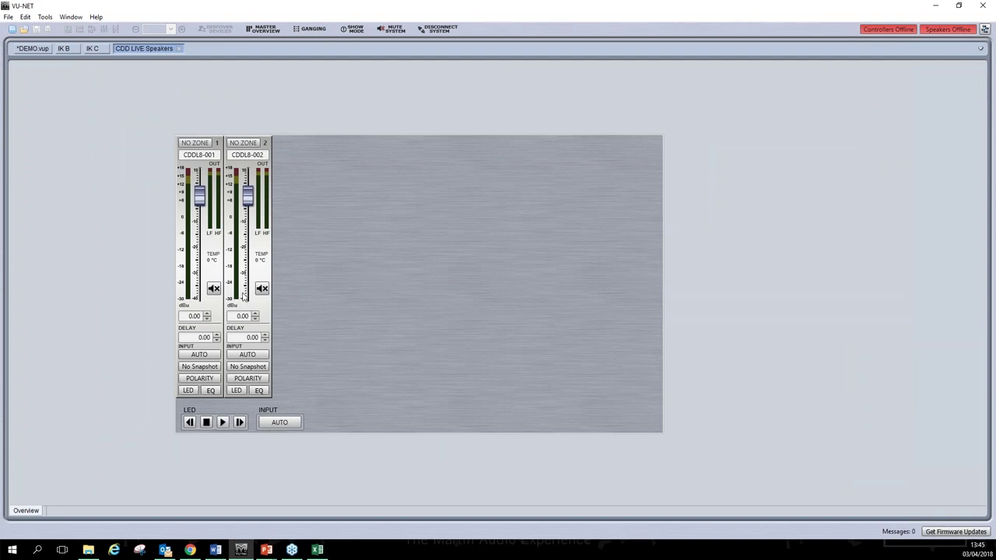
click(214, 289)
click(262, 289)
click(263, 290)
- Examine the parametric EQ pages of CDDL8-001 and CDDL8-002, and return to the CDD LIVE overview
click(212, 391)
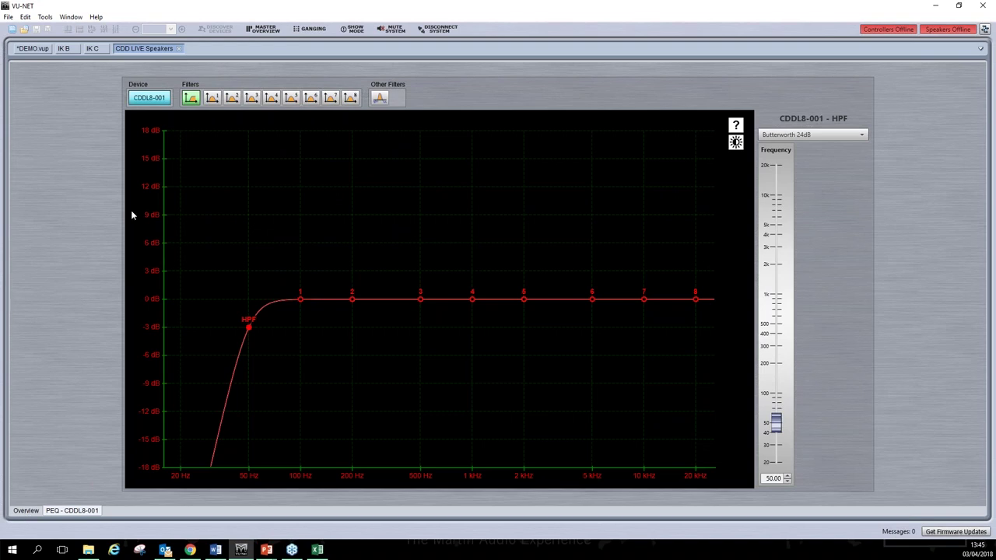
click(34, 512)
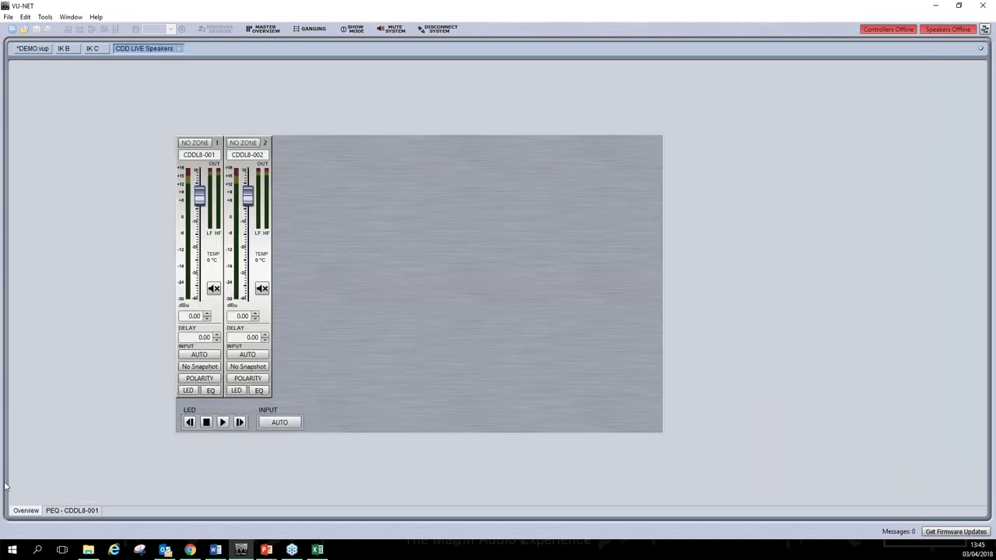
click(259, 390)
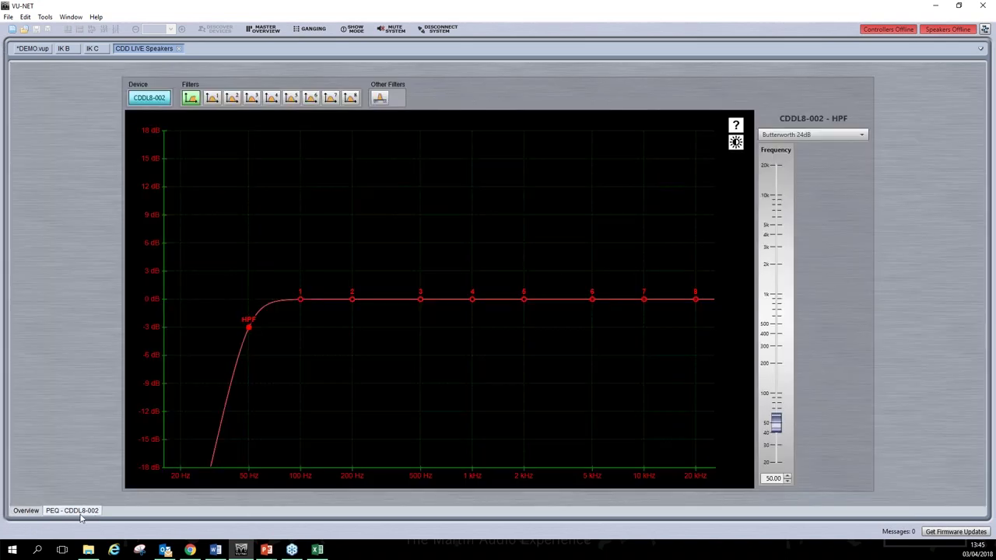
click(24, 512)
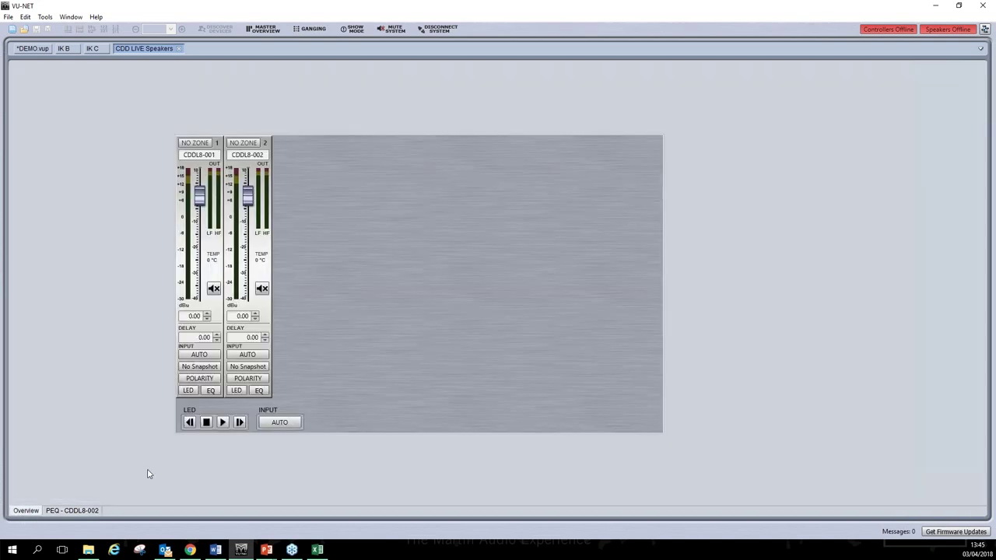
click(210, 389)
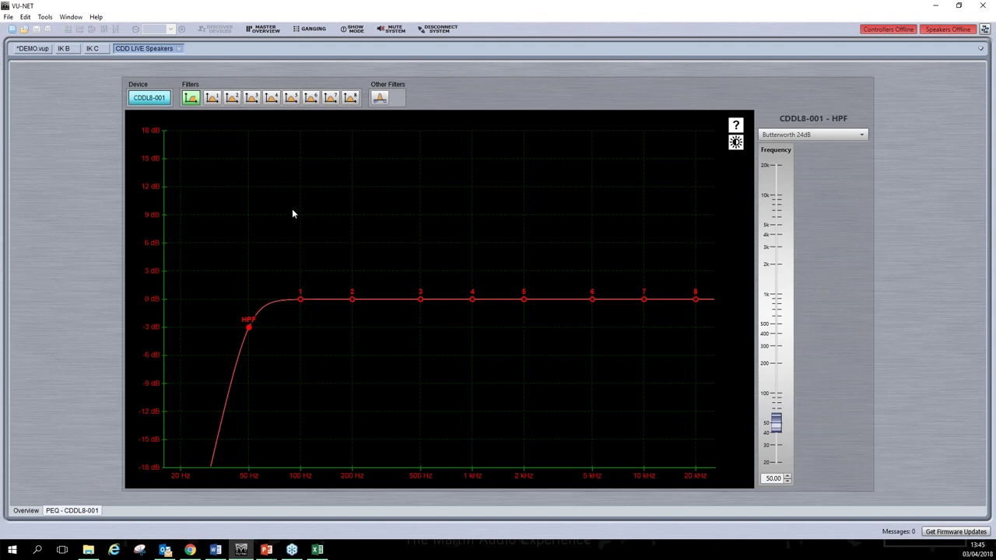
click(92, 48)
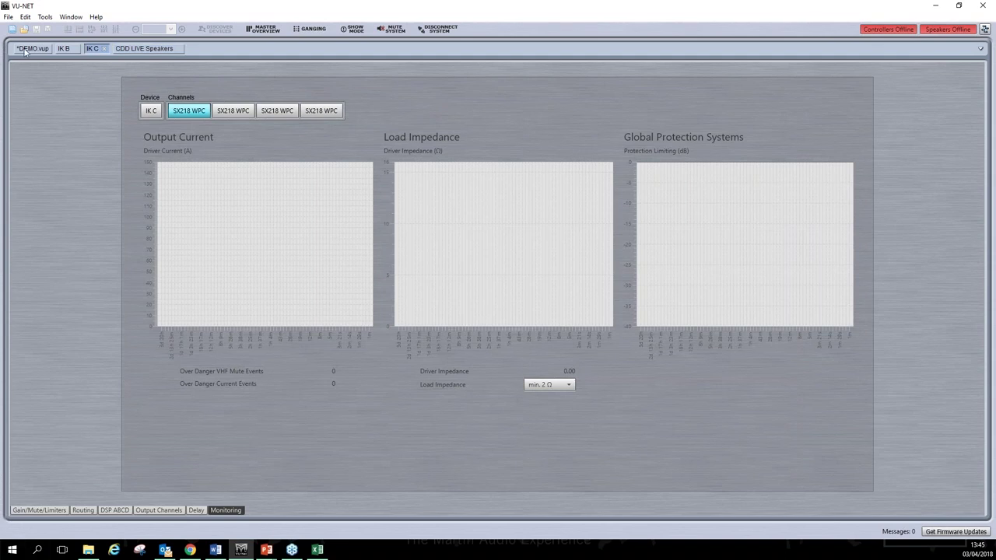
click(154, 49)
click(28, 511)
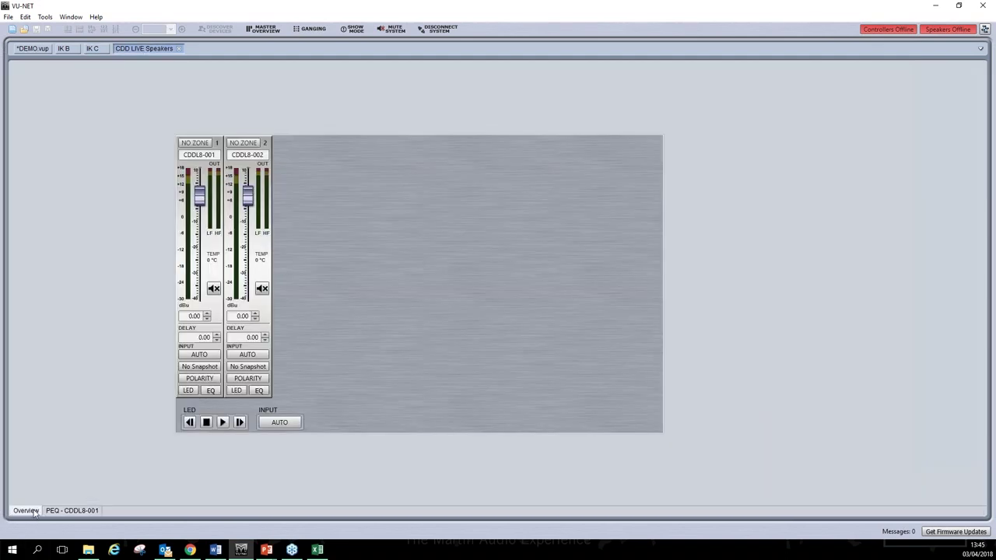
- Toggle CDDL8-001's LED, check its indicator in the system diagram, and return to the CDD LIVE overview
click(186, 392)
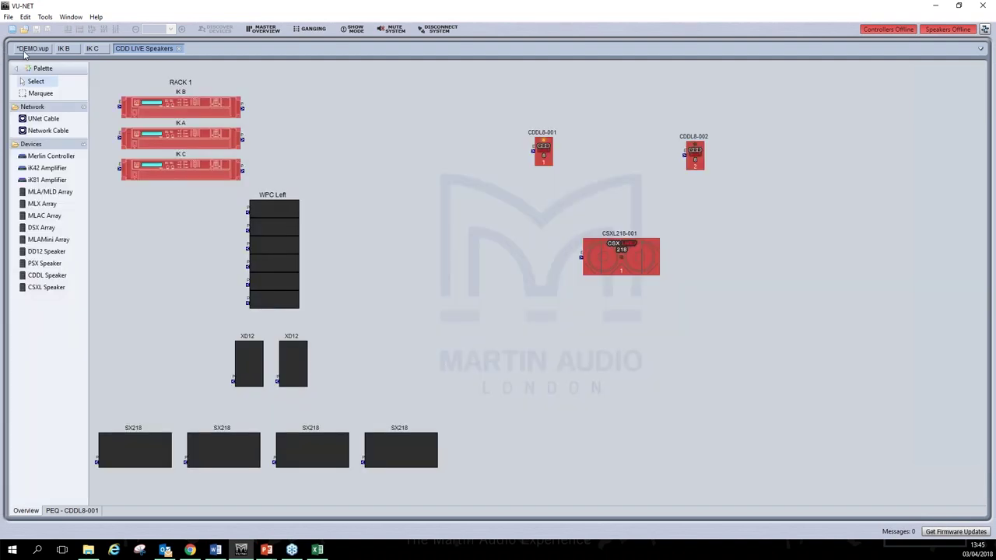
click(30, 51)
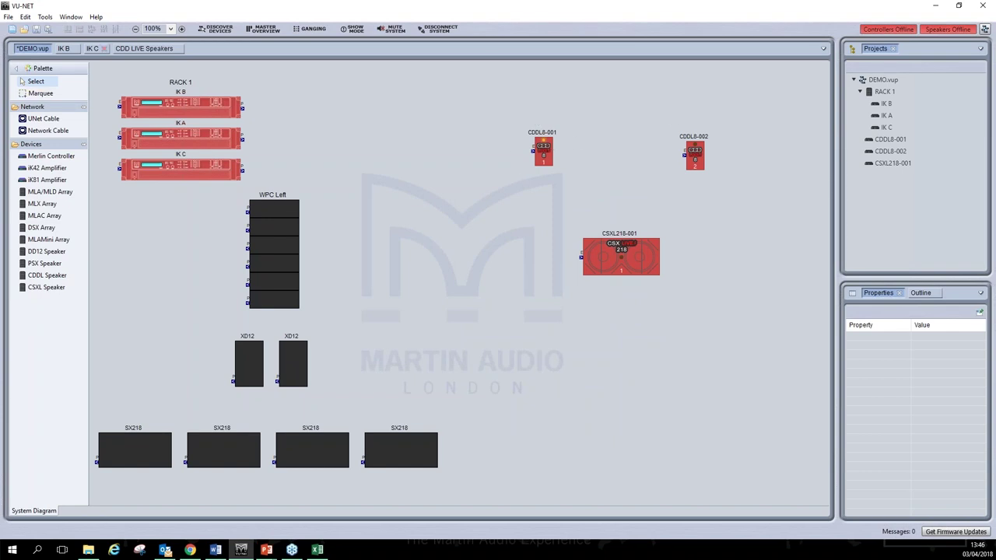
click(144, 48)
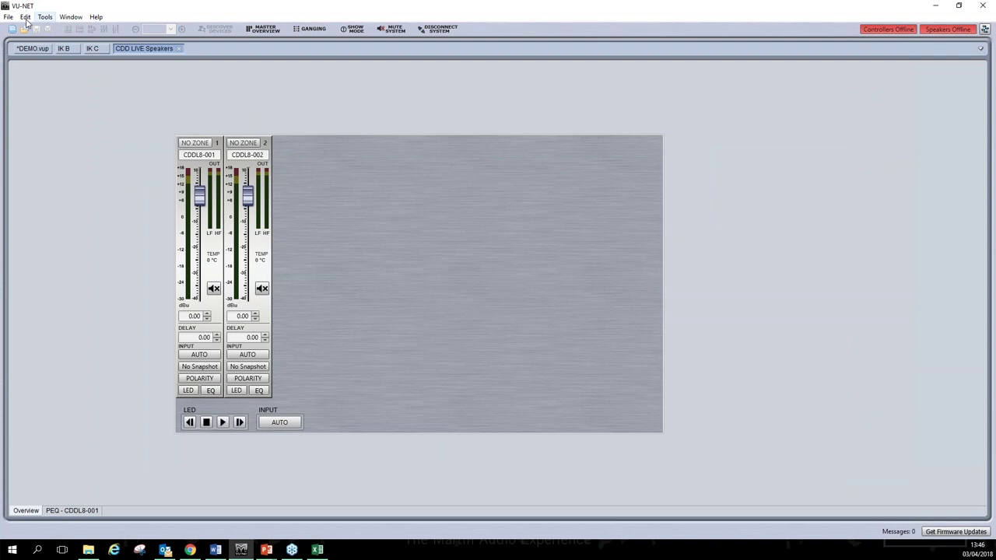
click(31, 49)
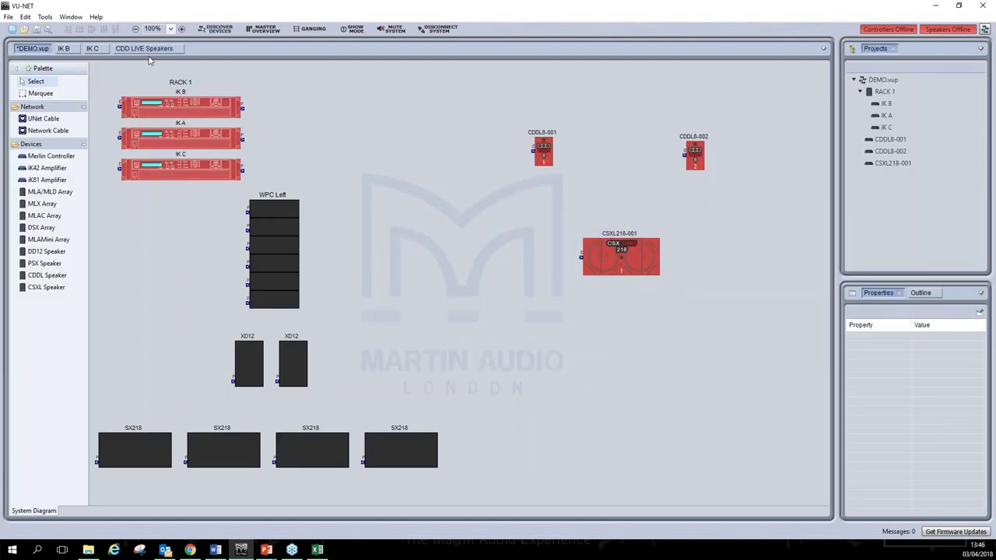
click(148, 50)
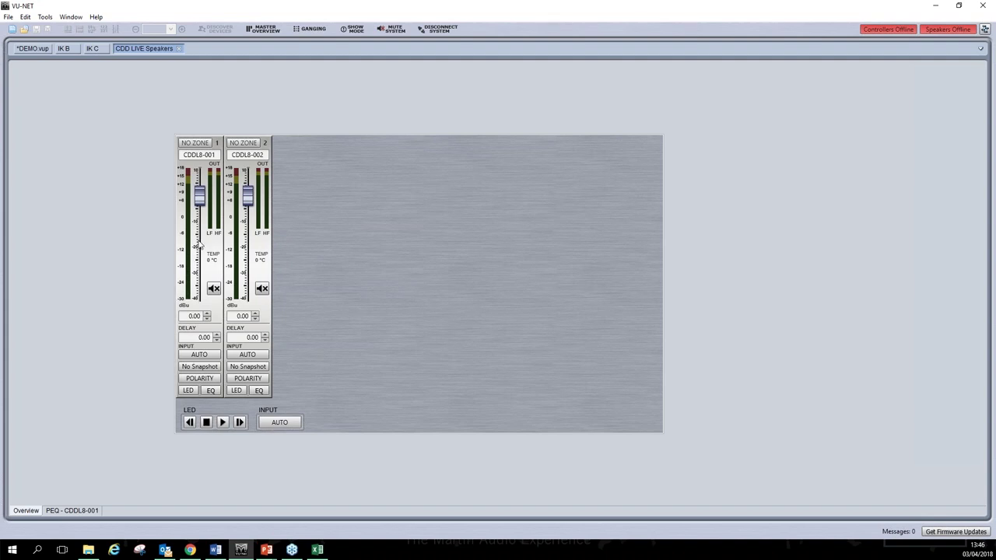
- Open the Load Snapshot options for CDDL8-001 and move the dialog up, clear of the centre
click(206, 368)
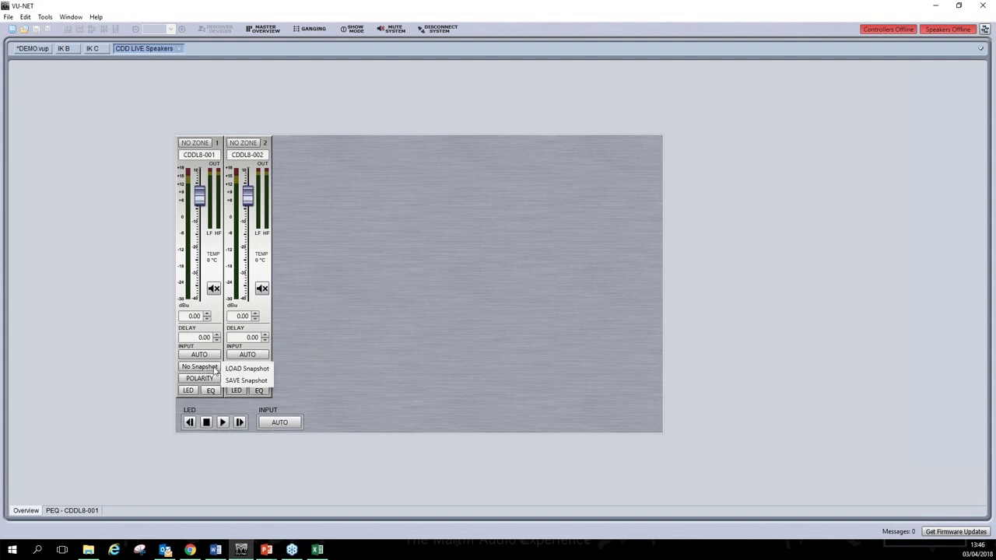
click(254, 370)
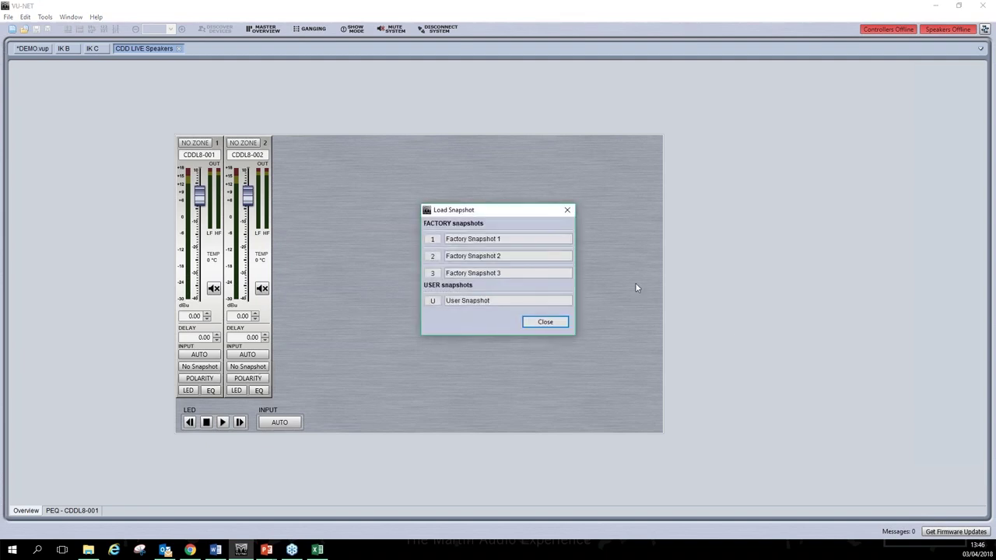
drag(519, 211, 550, 113)
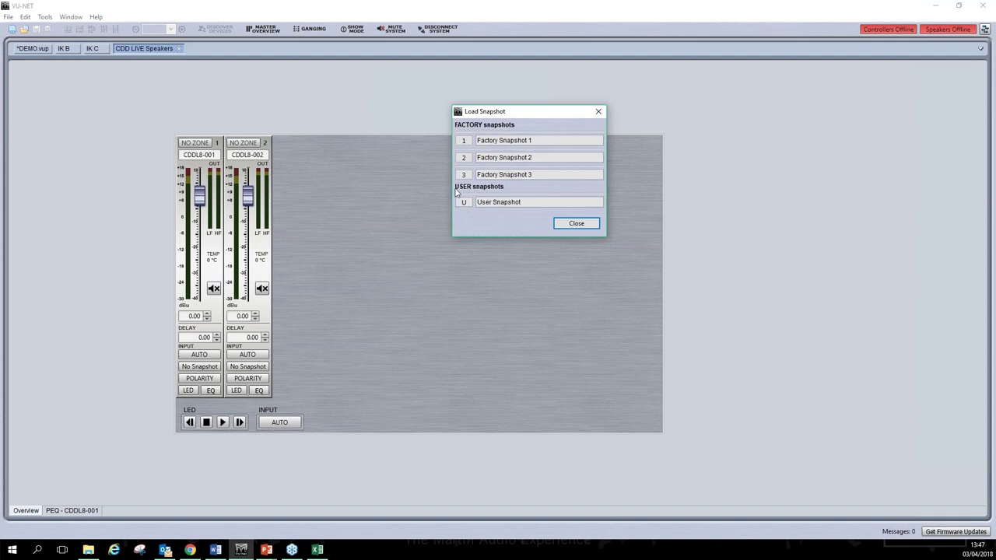
- Close the Load Snapshot options, open the save prompt for CDDL8-001's user snapshot and cancel it
click(596, 112)
click(200, 370)
click(265, 389)
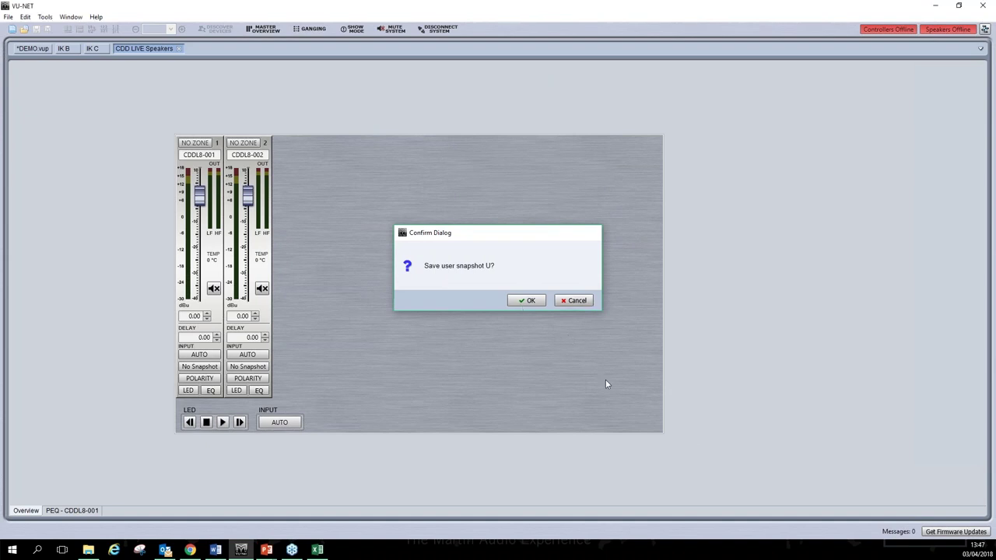
click(576, 301)
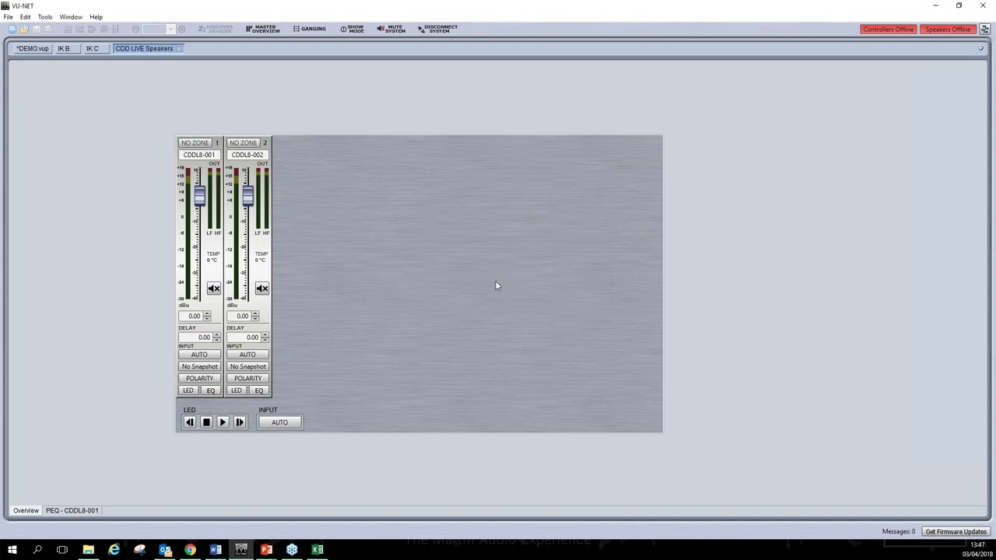
- Review CSXL218-001's device commands in the system diagram and open its CSX LIVE speaker overview
click(29, 51)
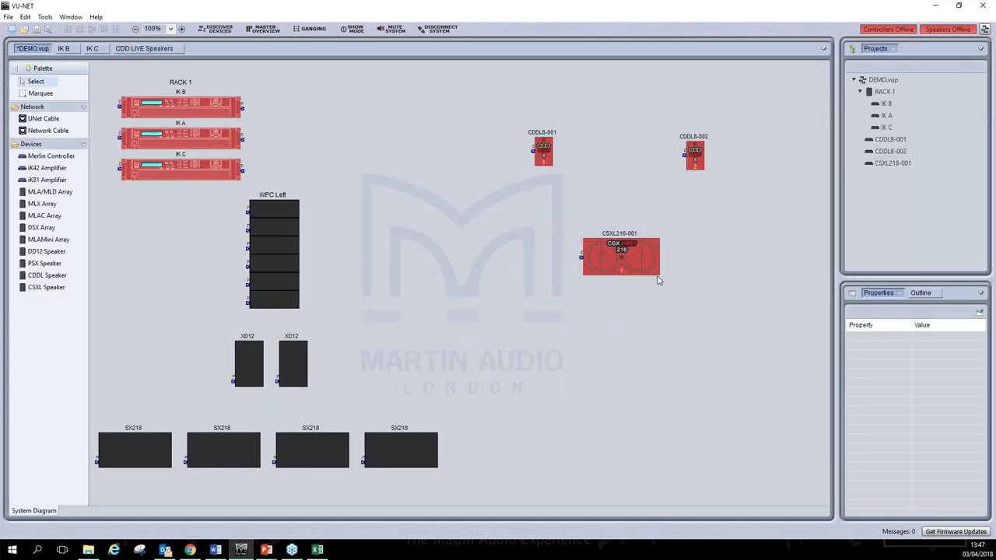
click(636, 257)
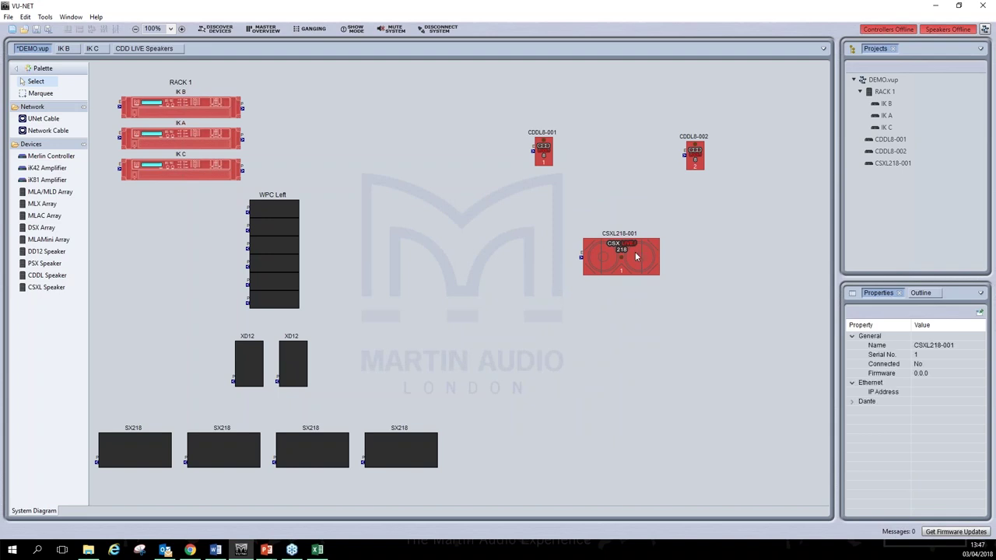
right_click(635, 256)
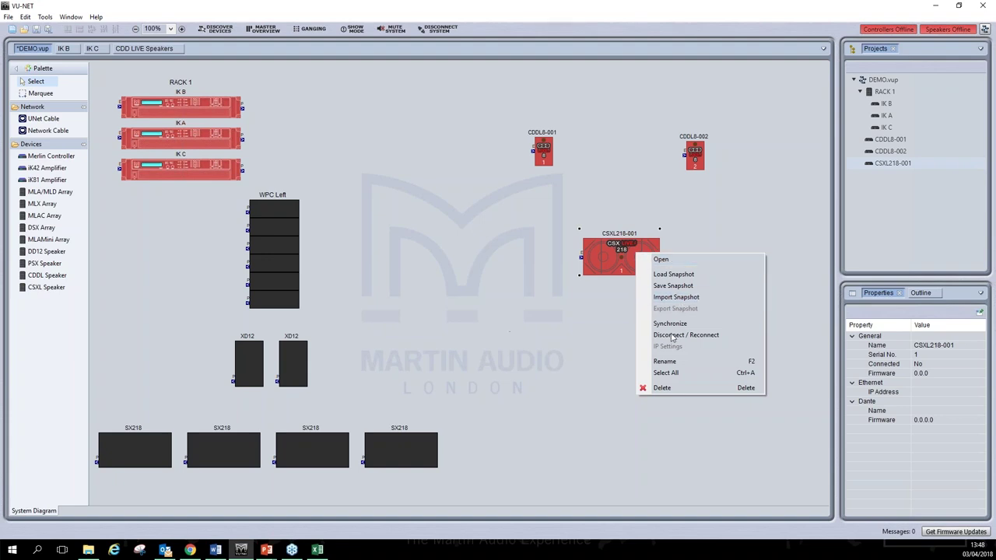
click(608, 258)
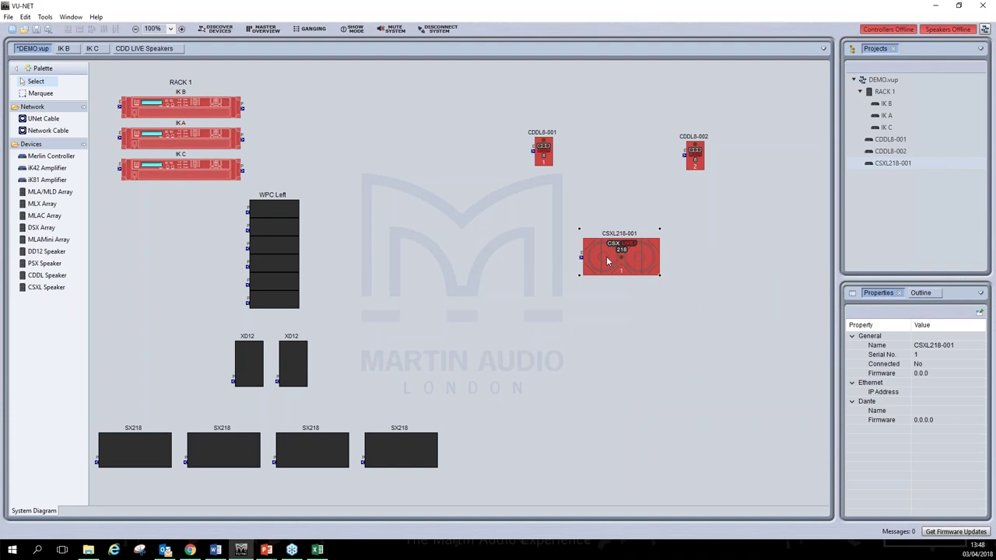
double_click(639, 261)
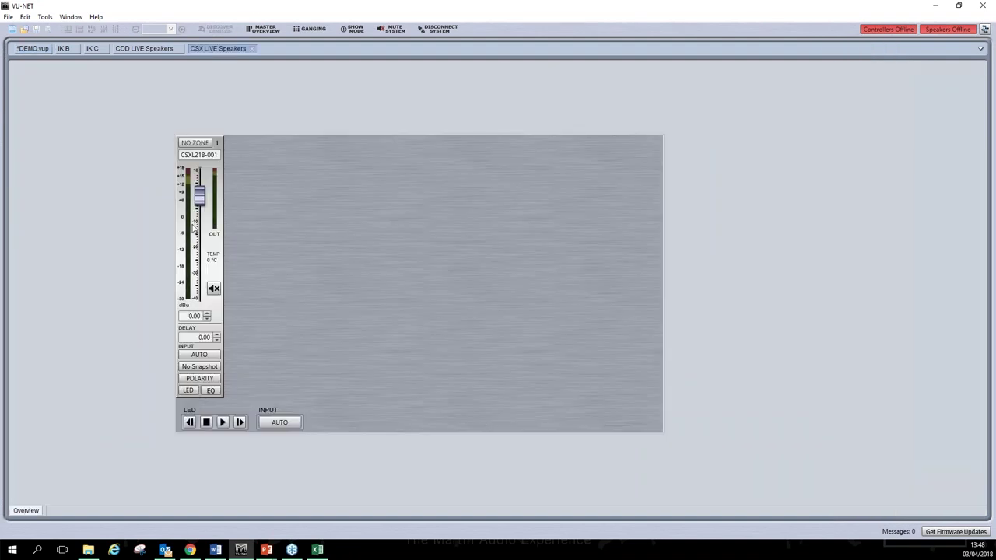
- Examine the factory and user snapshots that can be loaded on CSXL218-001, and close the list without loading one
click(207, 368)
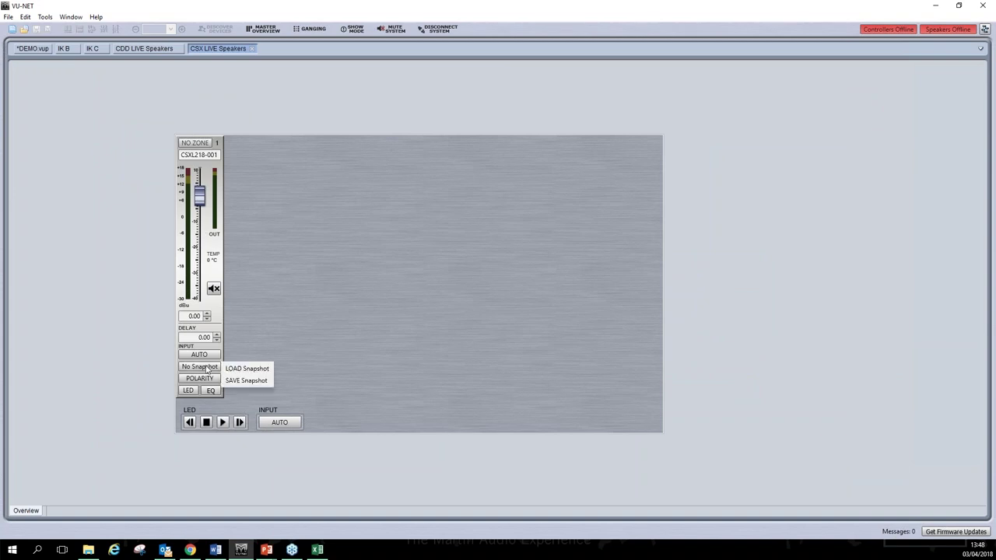
click(241, 369)
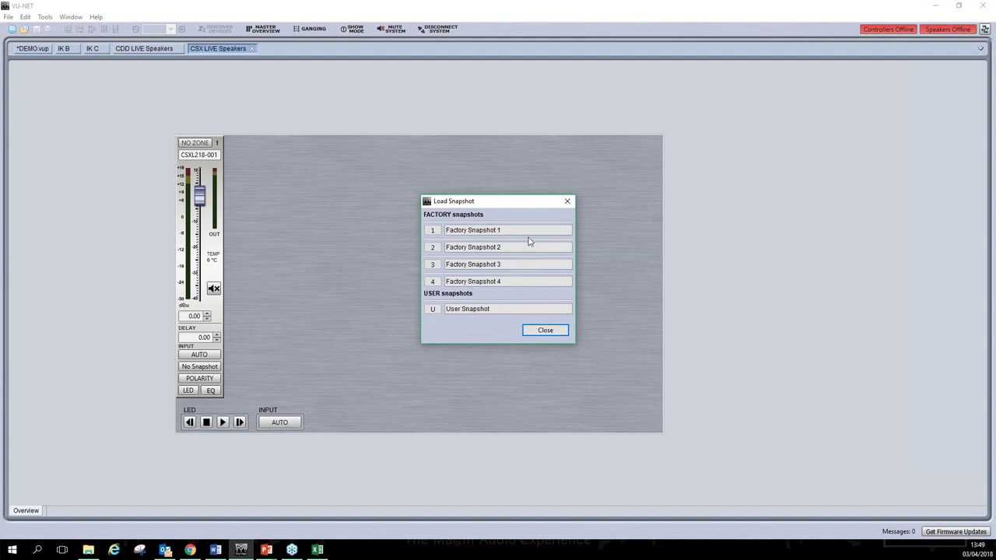
click(555, 335)
- Examine CSXL218-001's parametric EQ page, return to its overview and raise the gain fader to 0.49 dB
click(210, 391)
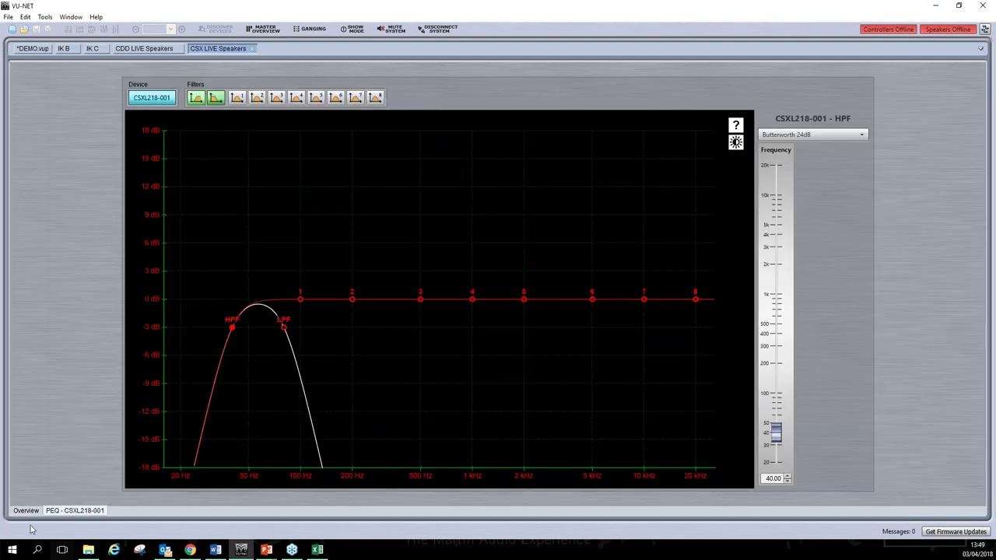
click(26, 511)
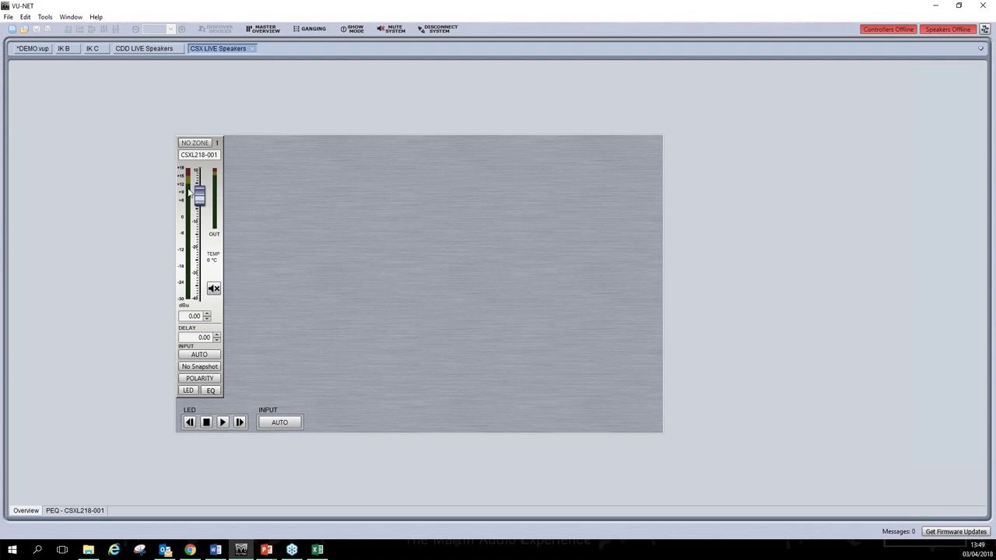
drag(199, 195, 199, 194)
- In the system diagram, move CDDL8-001, CDDL8-002 and CSXL218-001 closer to Rack 1 and align the two CDDL8 speakers in height
click(27, 49)
drag(737, 339, 420, 100)
drag(537, 153, 350, 122)
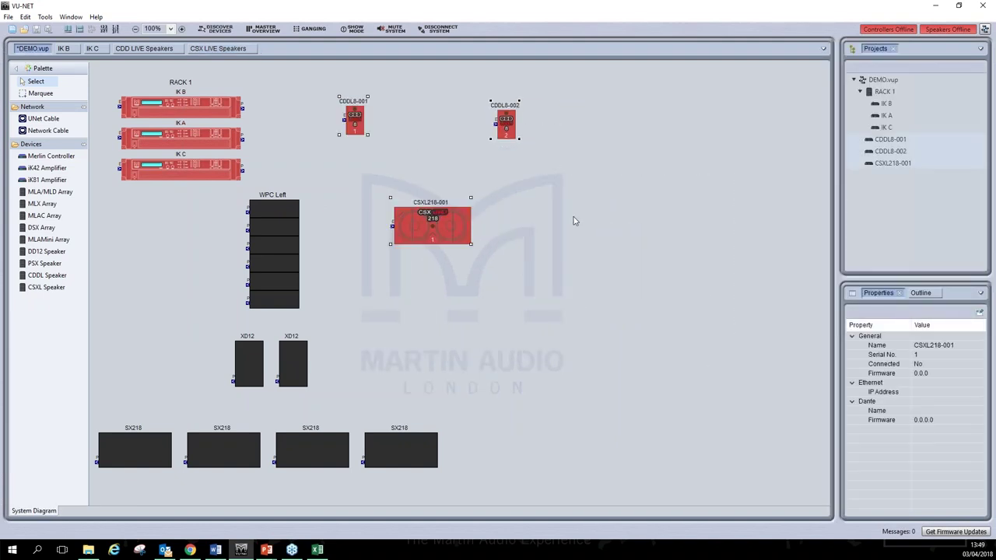
click(523, 133)
click(507, 124)
drag(506, 125, 507, 121)
click(539, 156)
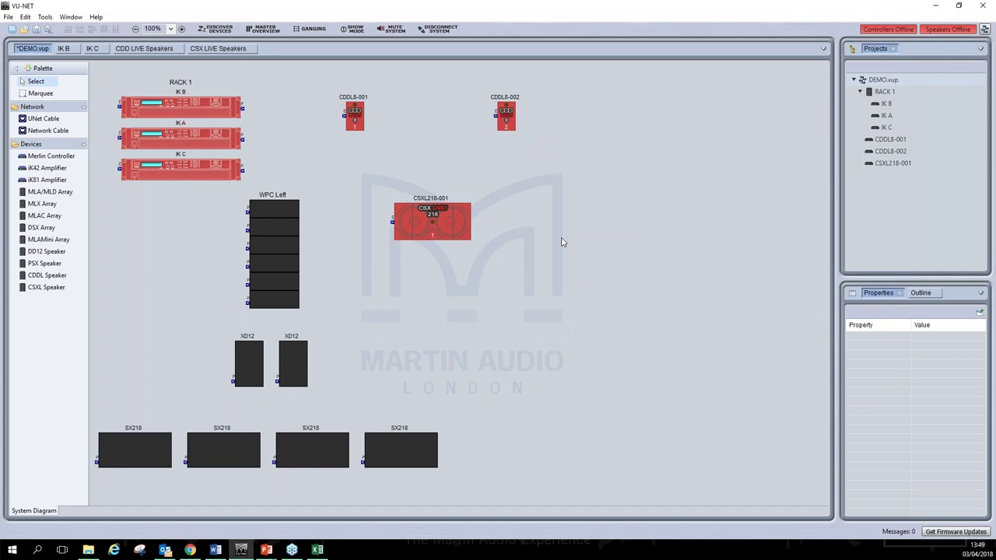
- Examine IK B's gain, routing, DSP, output channel, delay and monitoring pages, and go back to the CDD LIVE overview
click(63, 48)
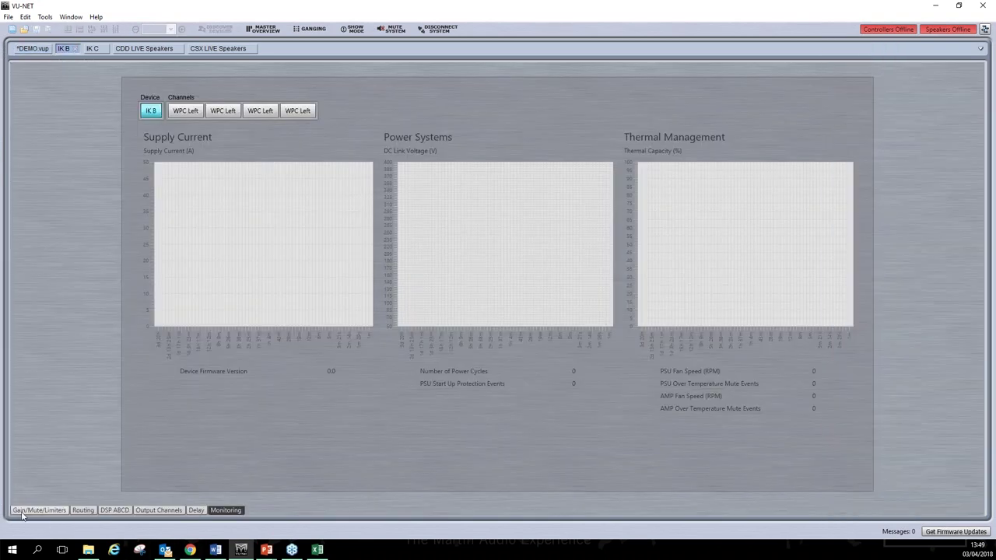
click(43, 510)
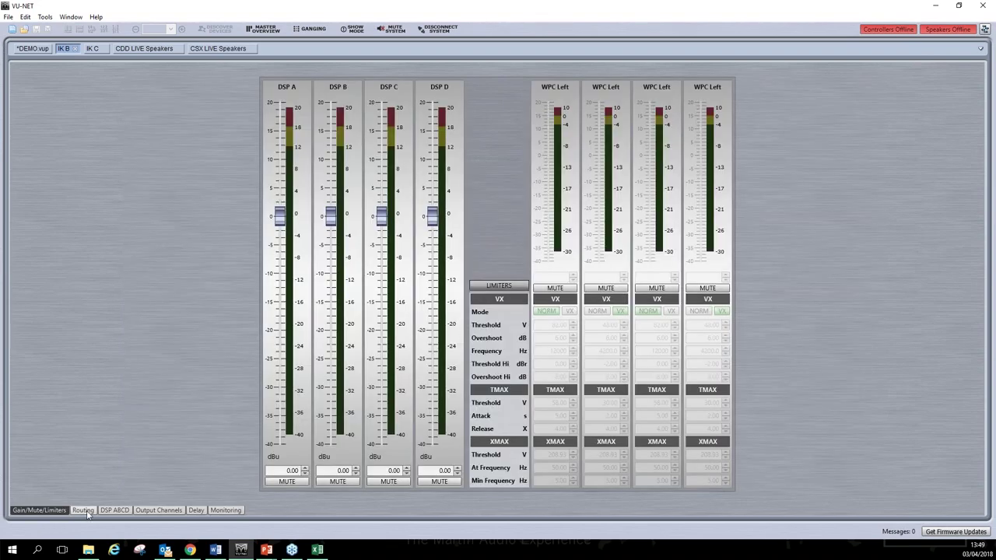
click(82, 510)
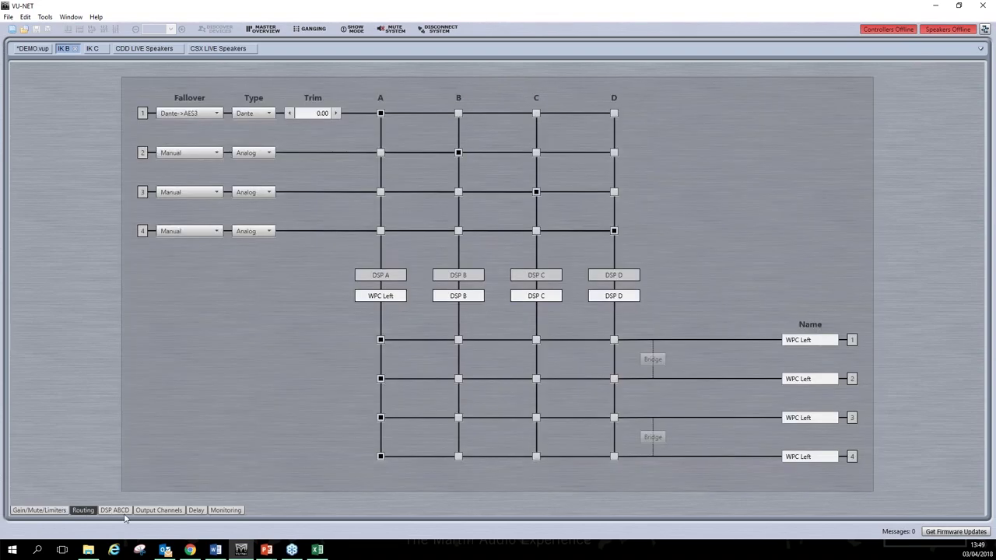
click(116, 513)
click(156, 512)
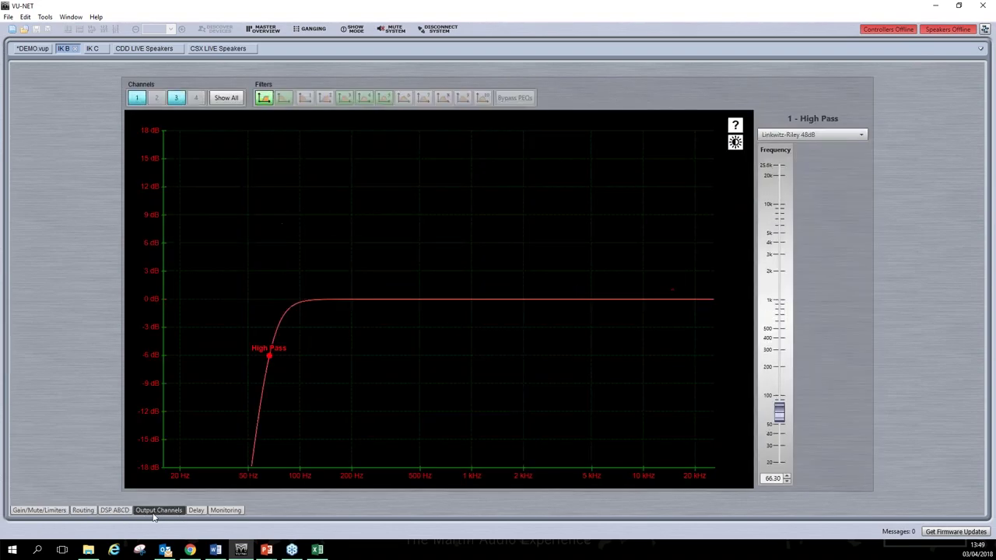
click(196, 511)
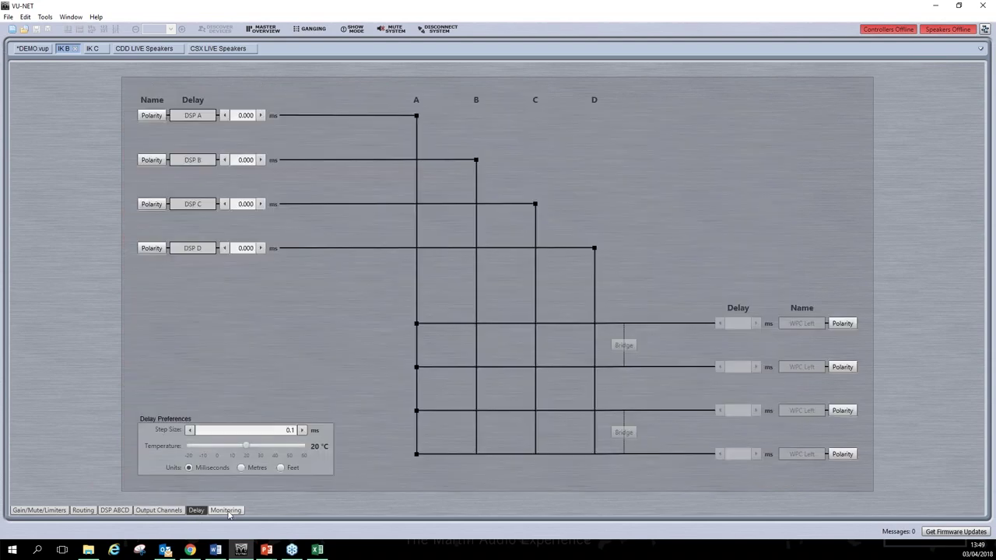
click(225, 511)
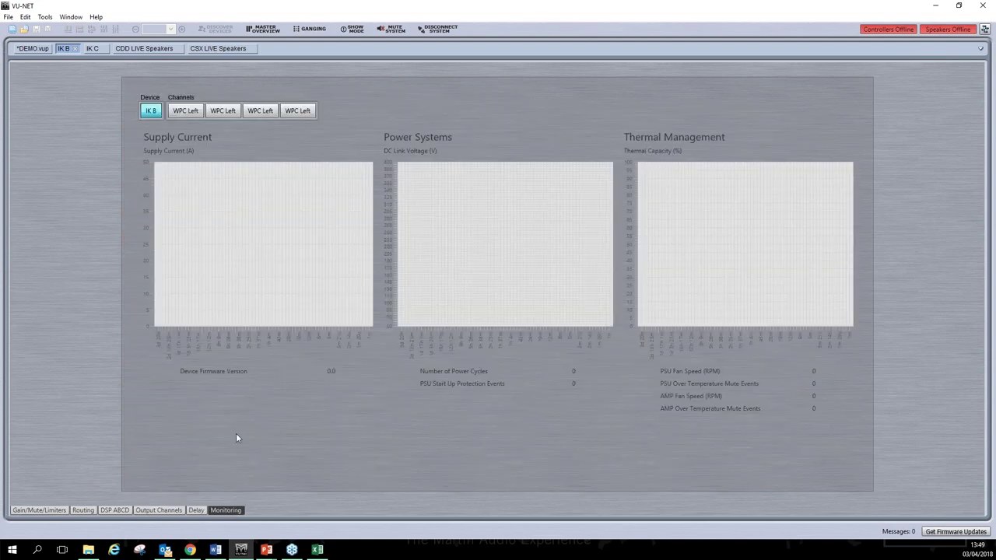
click(144, 48)
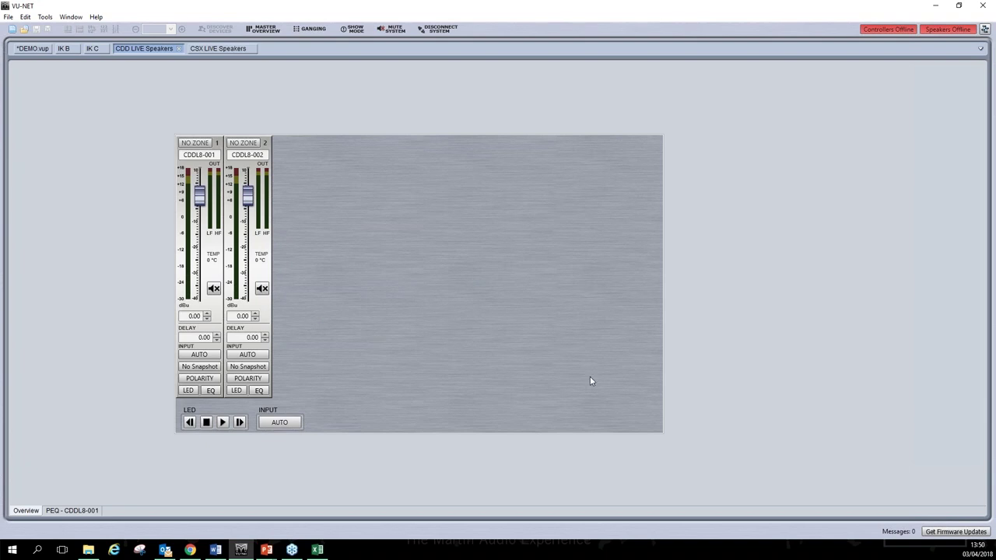
- Open the Master Overview, bring up IK B's control page from it, and move the overview window aside
click(266, 32)
drag(315, 28, 292, 5)
drag(376, 7, 429, 32)
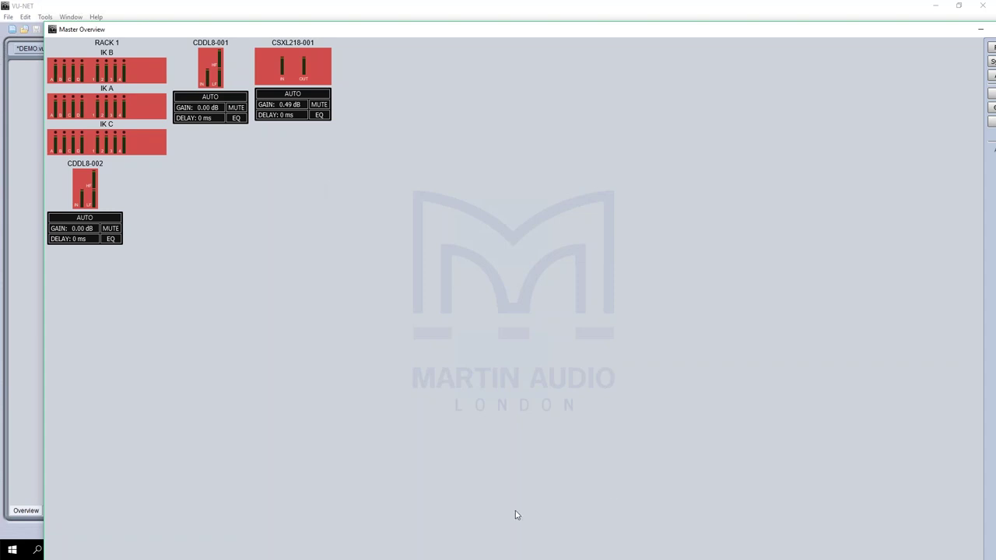
click(144, 80)
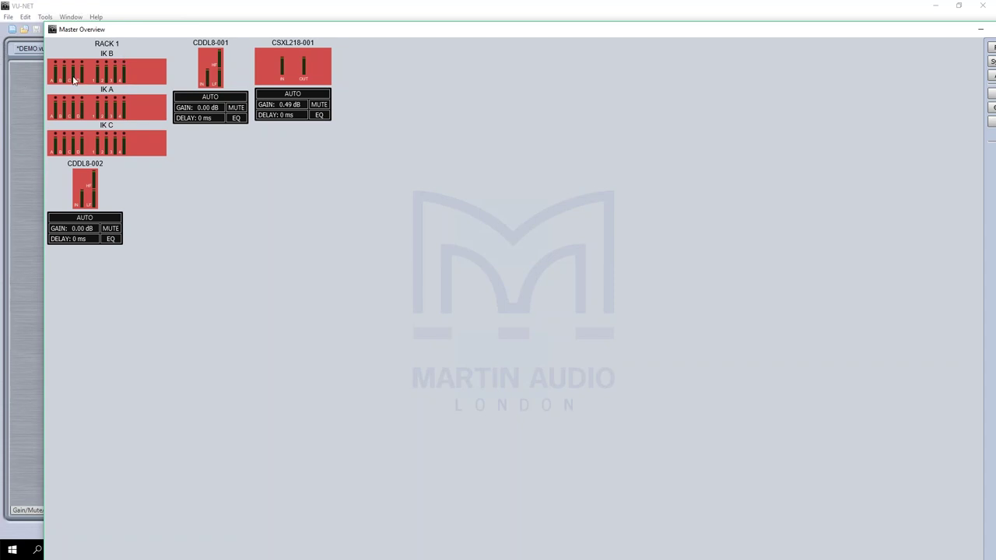
drag(217, 25, 549, 20)
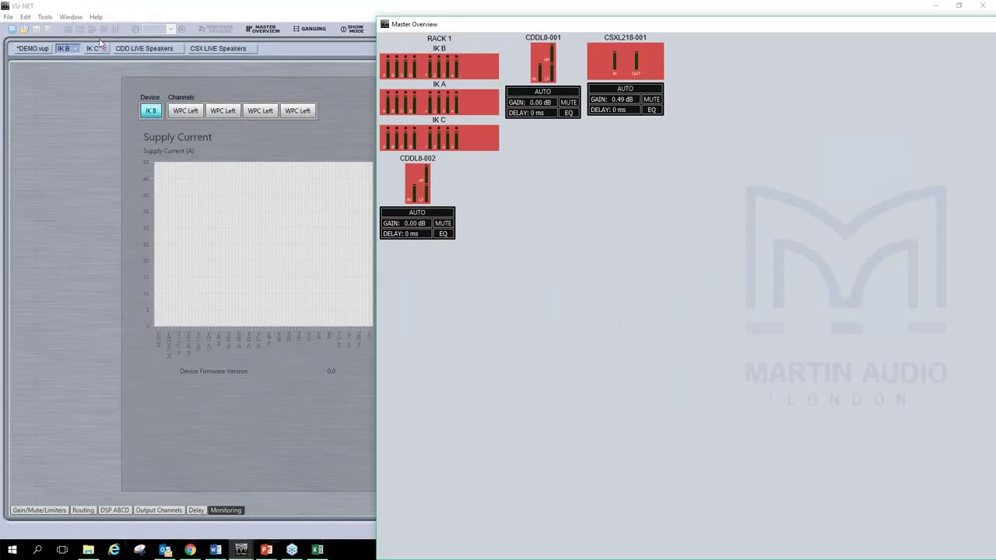
- Switch to the system diagram and back to IK B's page, recall the Master Overview and close it
click(31, 49)
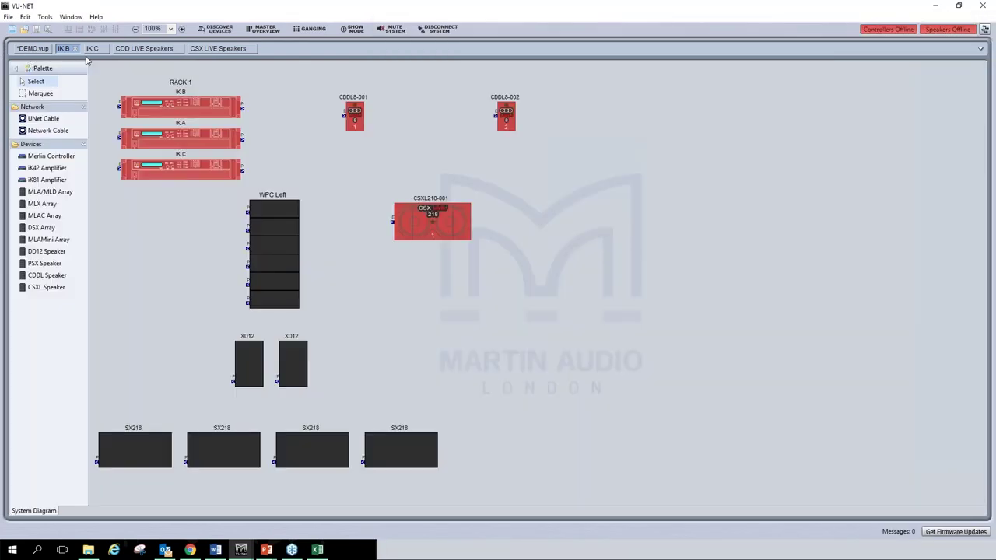
click(66, 49)
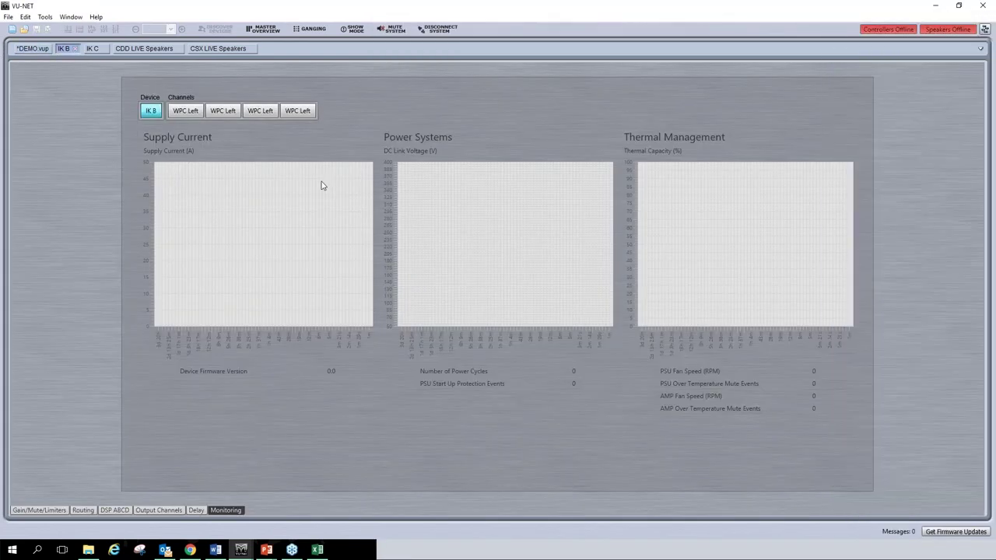
click(263, 29)
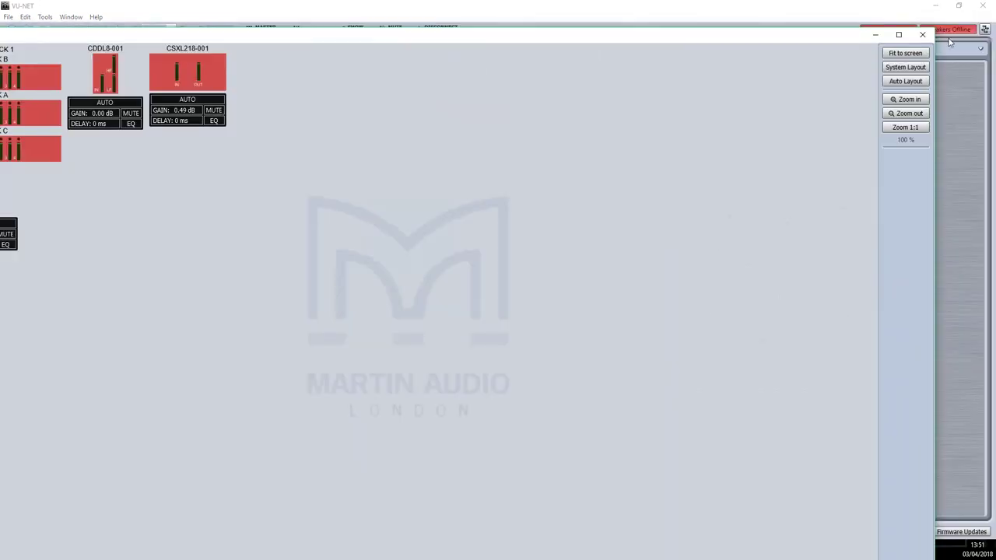
click(311, 78)
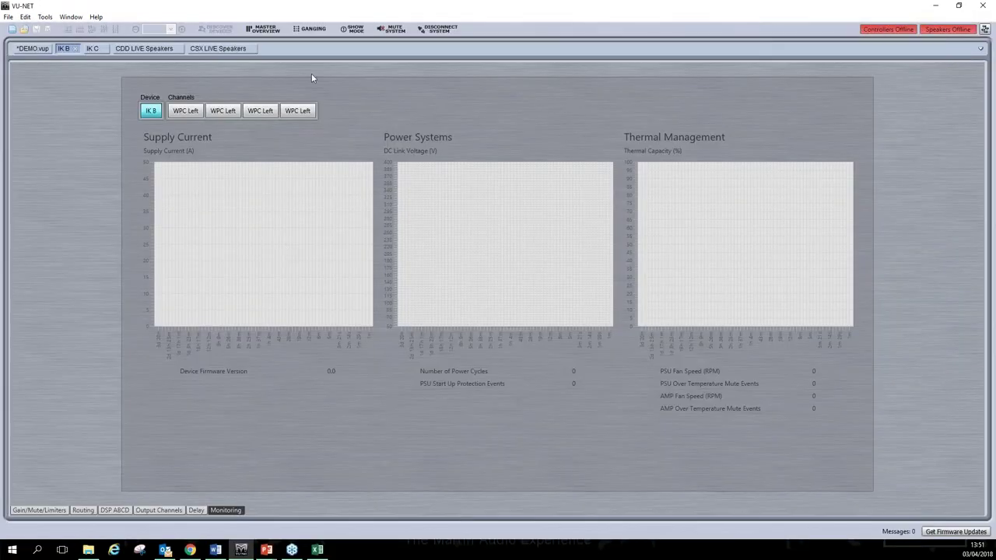
- Open the Ganging window and examine the gangable controls of the CSXL, CDDL and iKON device types
click(314, 29)
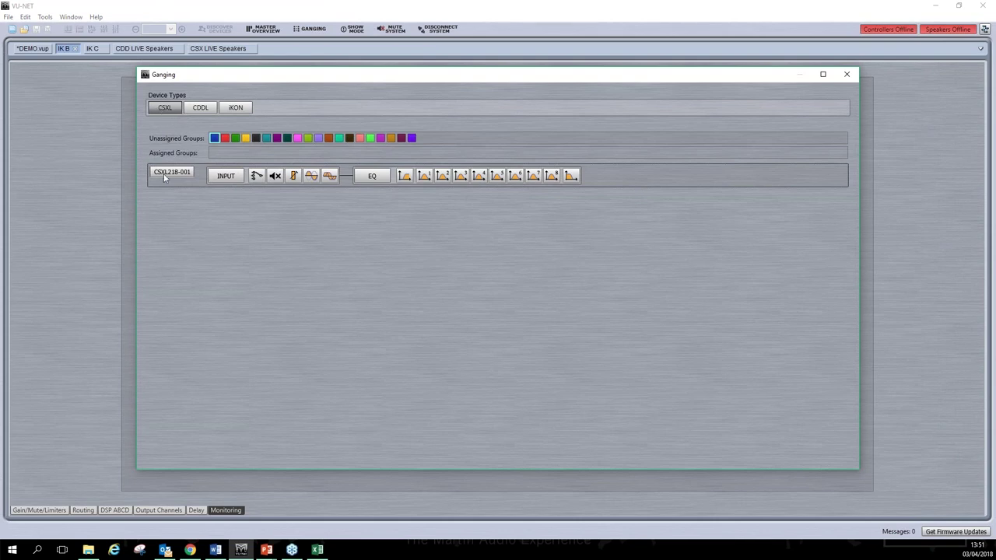
click(204, 108)
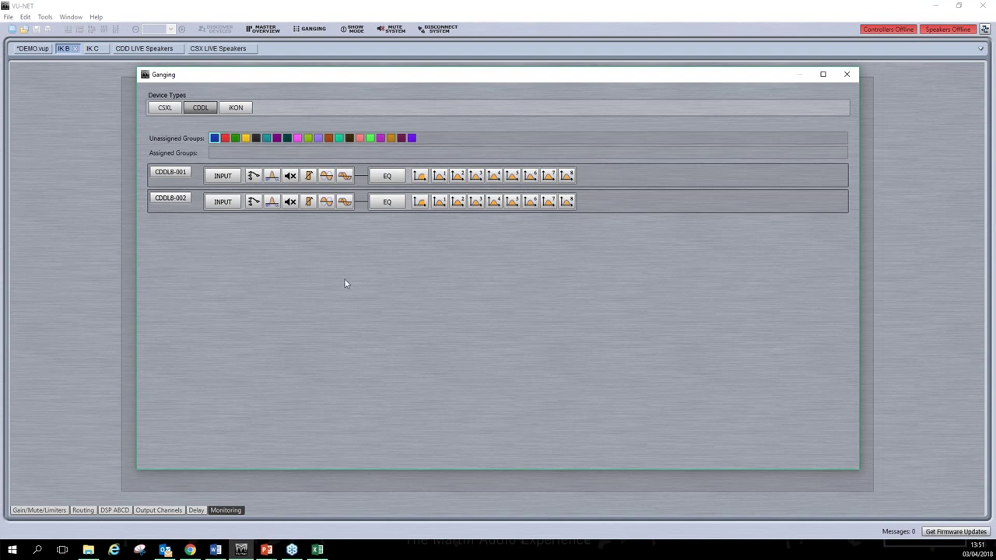
click(236, 107)
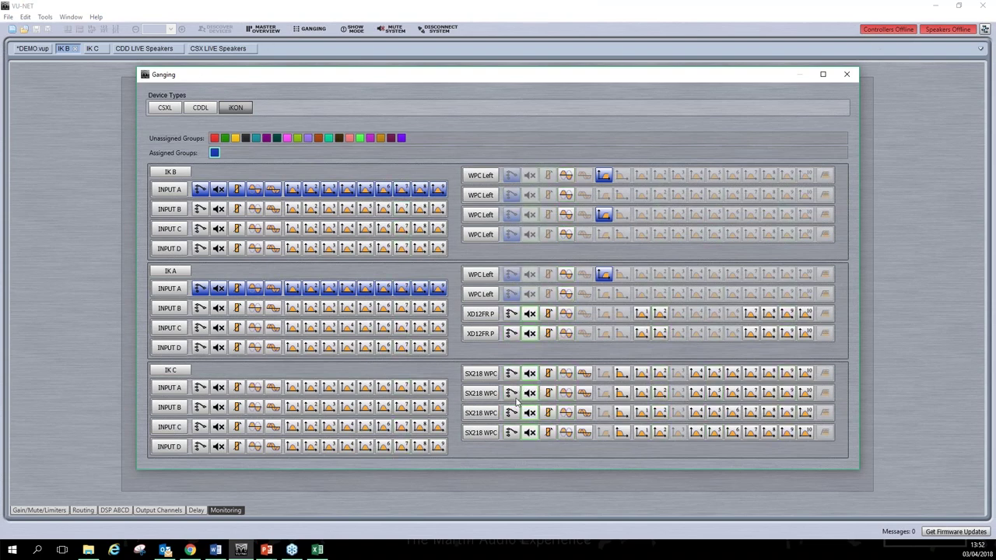
- Assign the delay controls of IK C's four SX218 output channels to the green ganging group
click(225, 139)
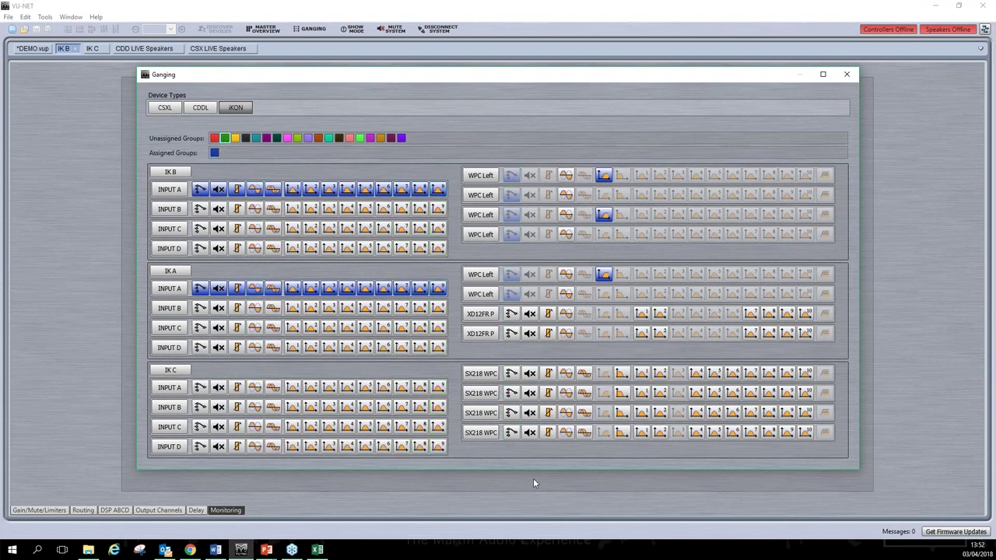
click(548, 374)
click(548, 393)
click(548, 412)
click(548, 432)
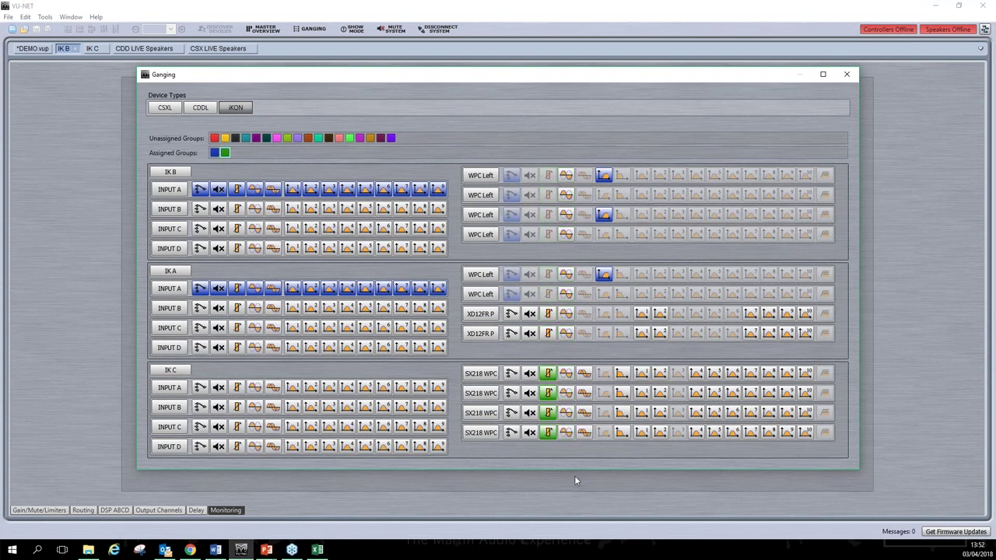
- Add the mute controls of IK C's four SX218 output channels to the green ganging group
click(529, 373)
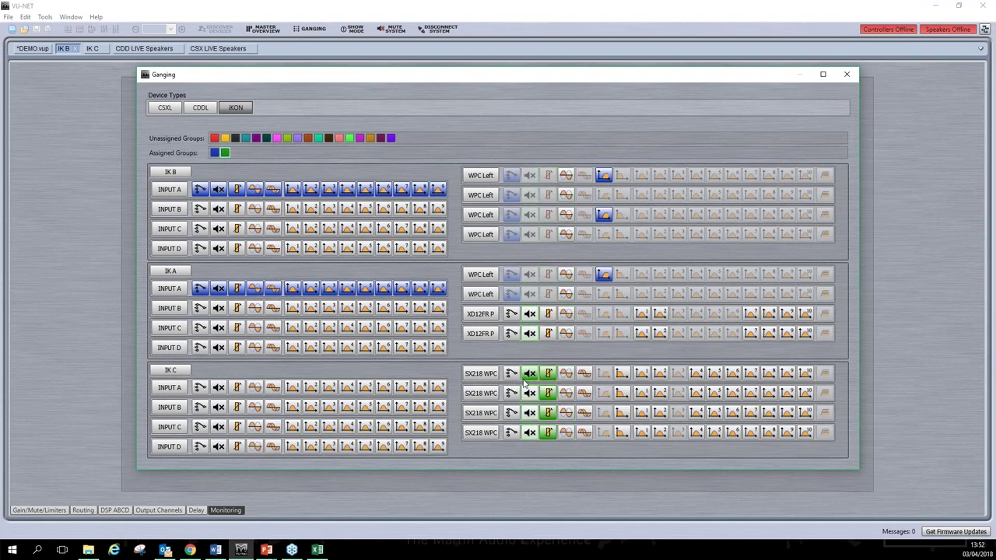
click(529, 393)
click(529, 413)
click(529, 433)
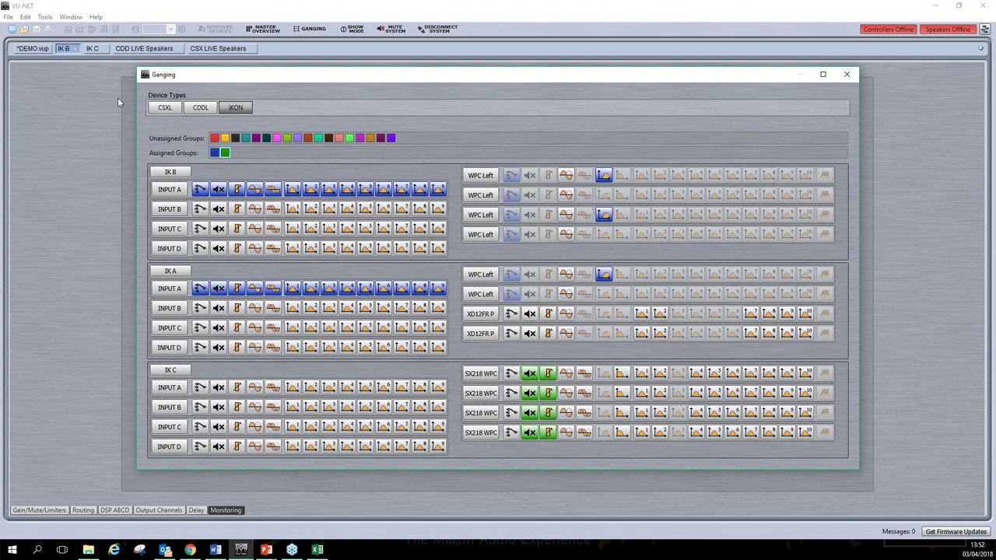
click(89, 50)
click(448, 374)
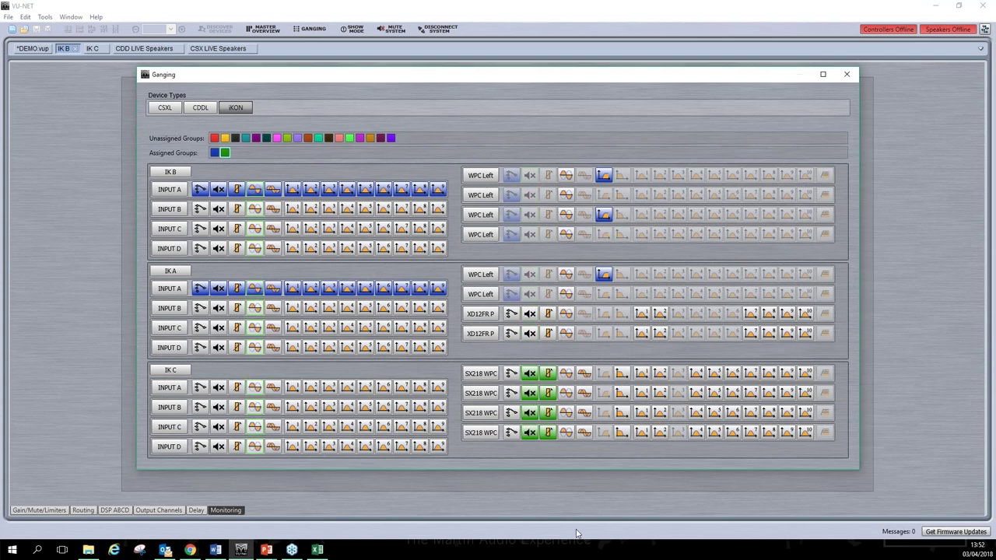
- On IK C's gain and mute page, lower the SX218 output faders to about -6.43 dB, and mute and unmute those outputs
click(852, 74)
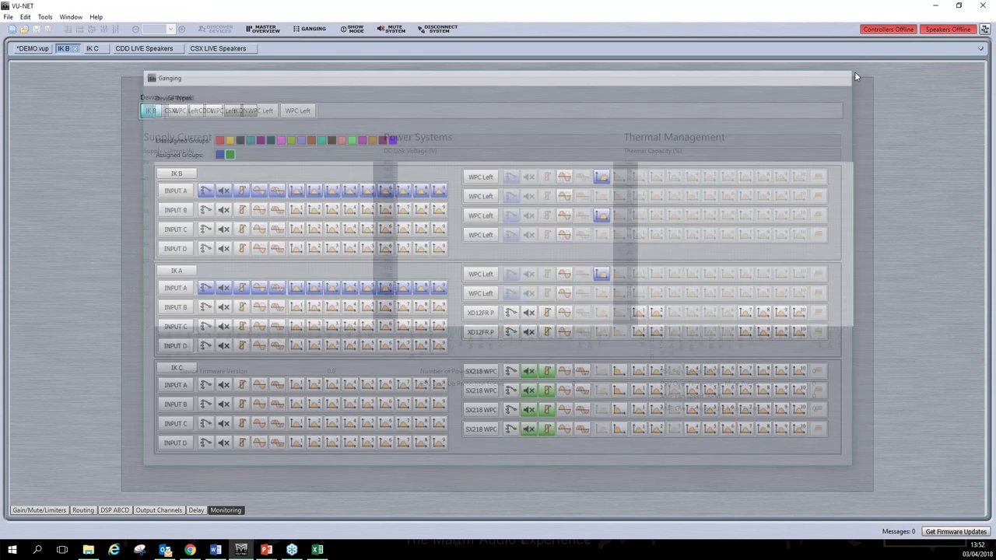
click(92, 49)
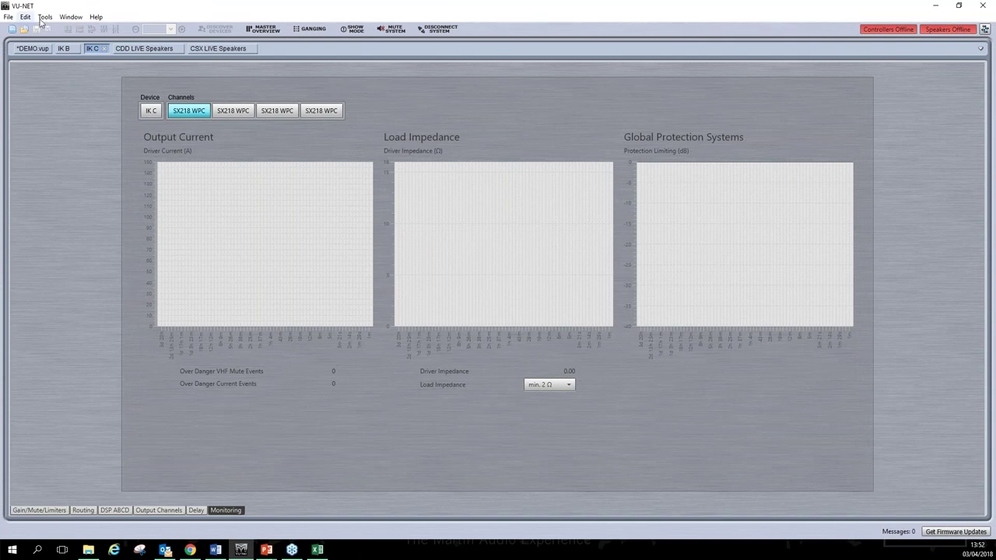
click(159, 511)
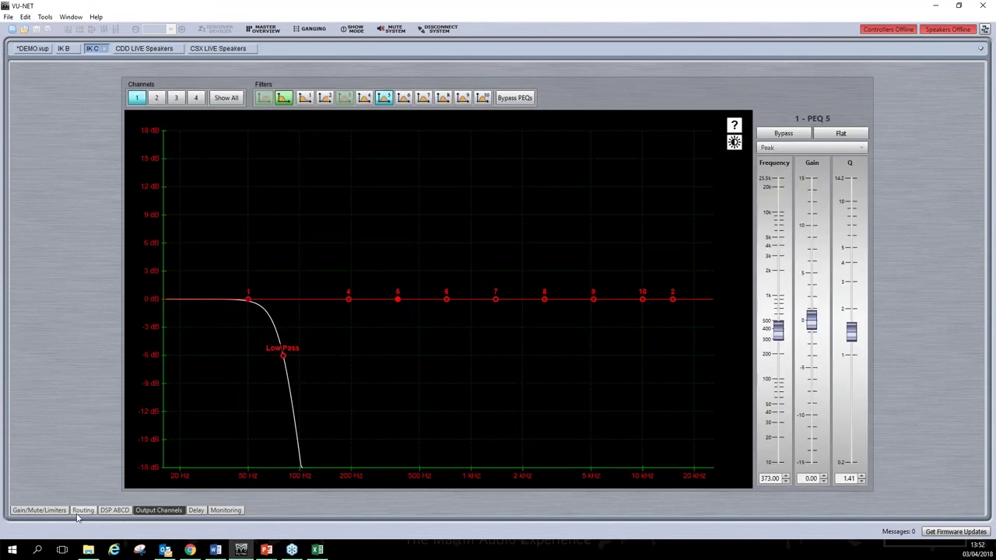
click(47, 511)
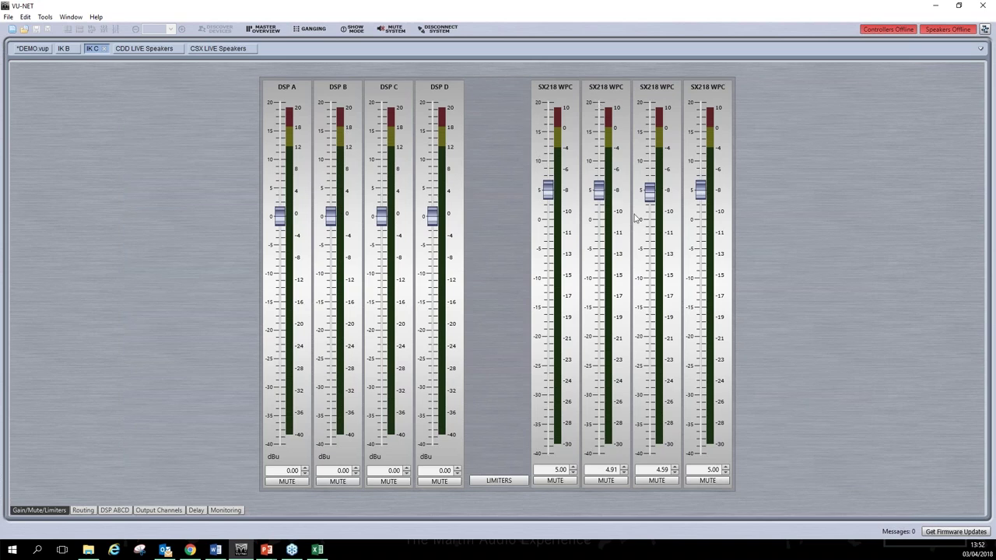
drag(551, 198, 575, 257)
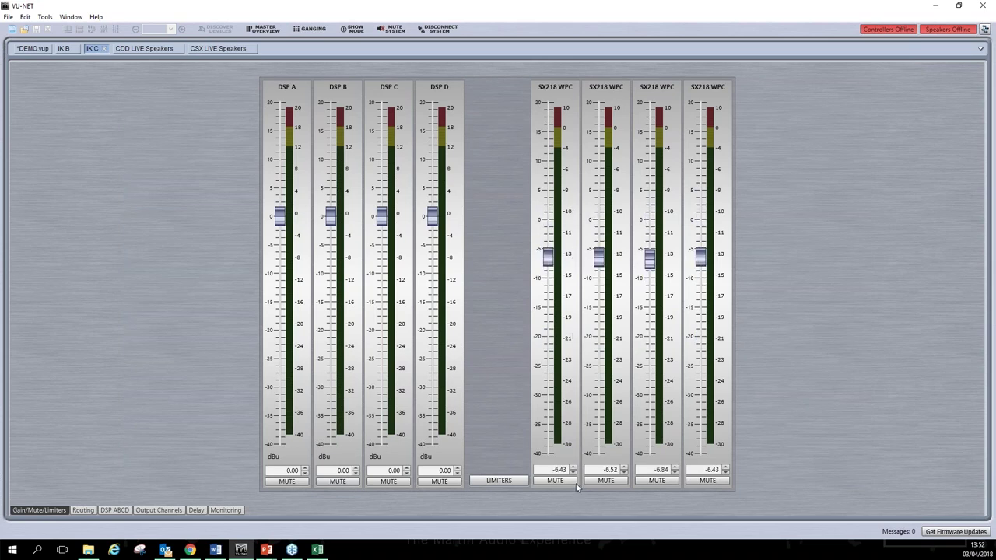
click(574, 481)
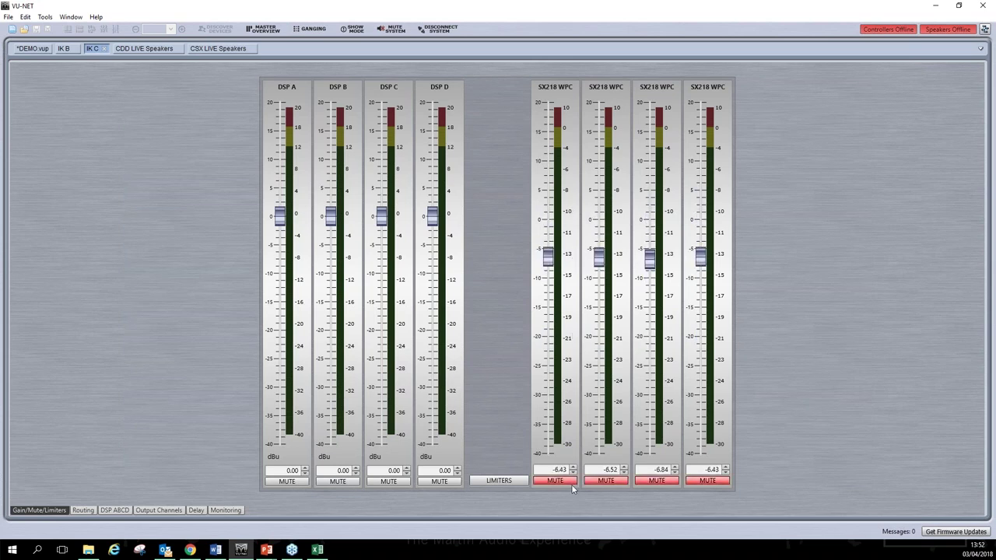
click(572, 482)
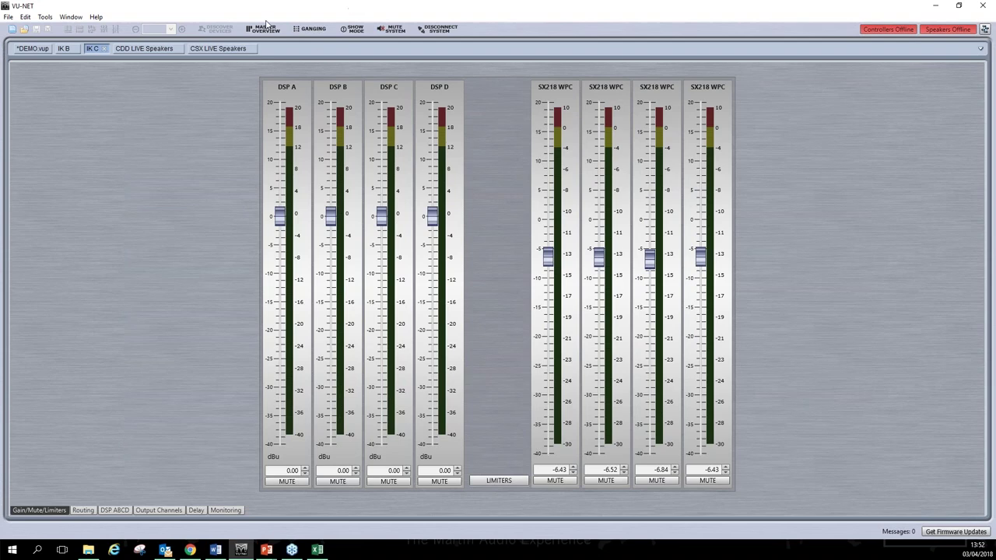
- Remove the mute controls of IK C's four SX218 output channels from the green iKON ganging group
click(312, 32)
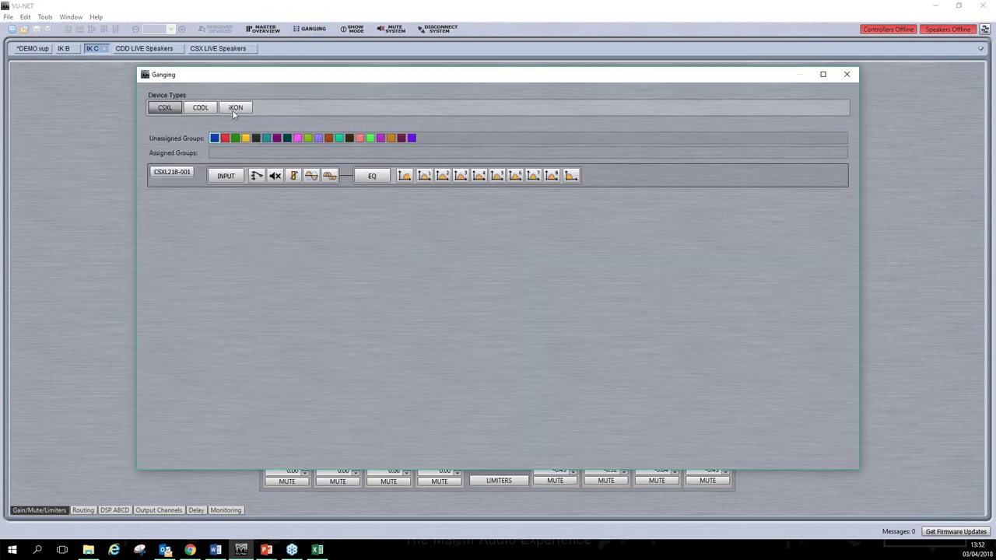
click(235, 108)
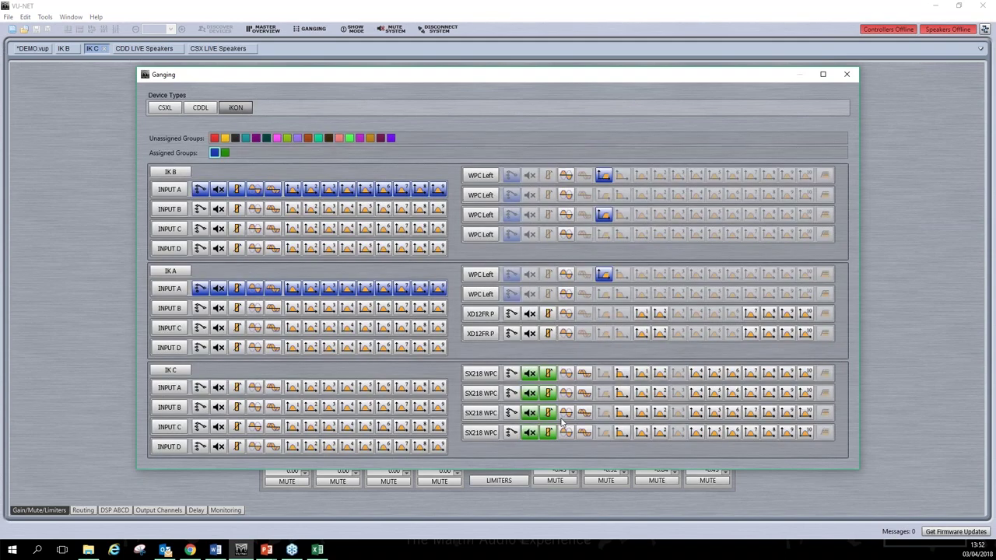
click(529, 373)
click(529, 393)
click(529, 412)
click(532, 433)
click(532, 432)
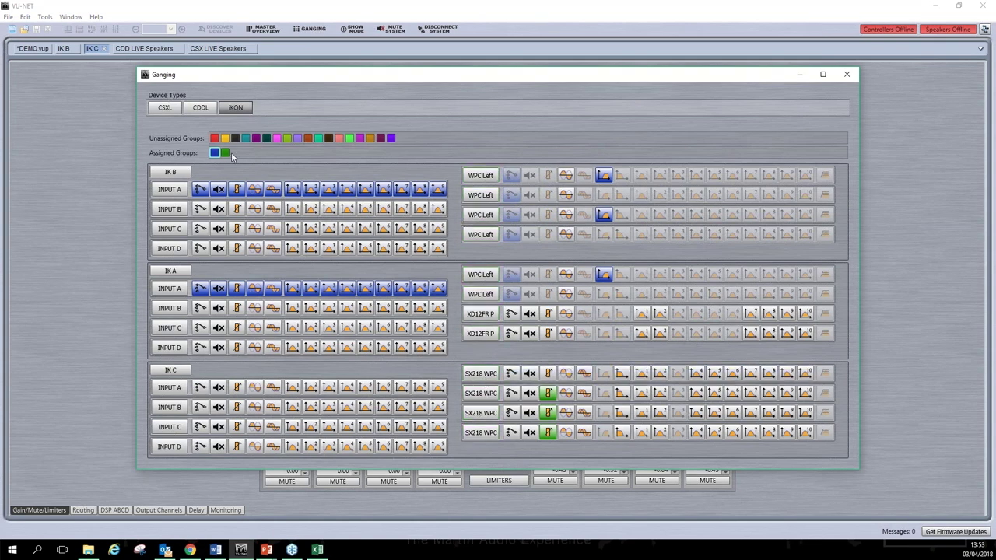
- Assign all controls of IK C's first, third and fourth SX218 output channels to the green ganging group, leaving the second unassigned
click(490, 375)
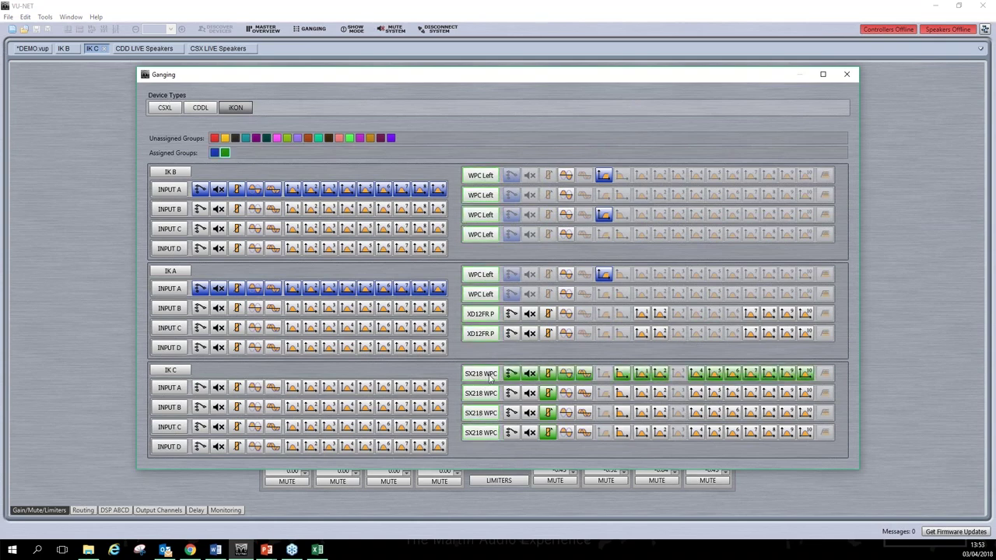
click(485, 394)
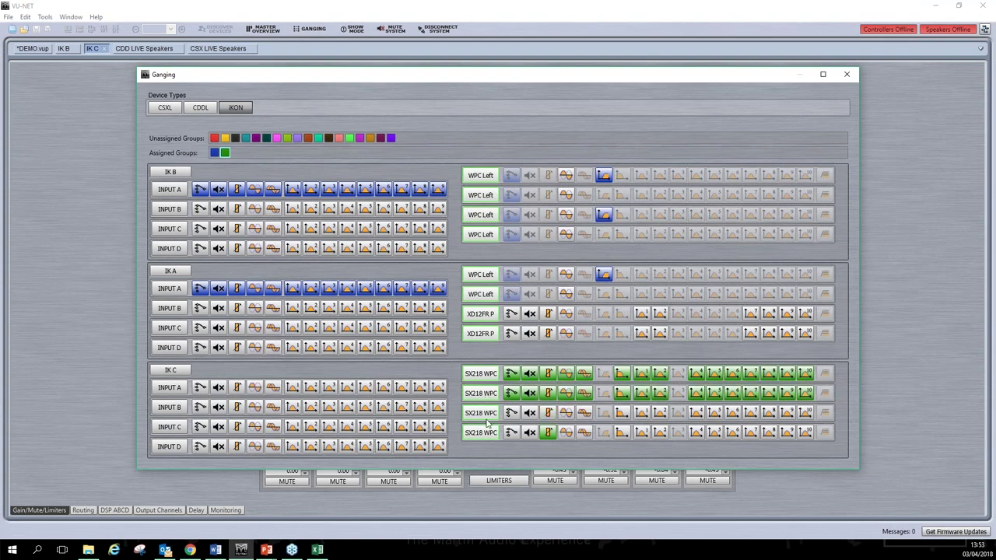
click(487, 413)
click(490, 433)
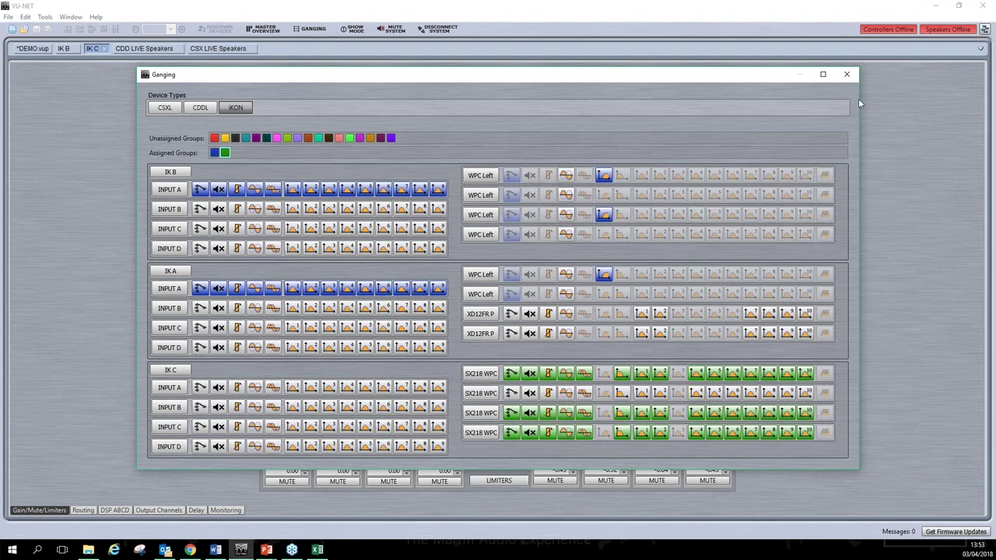
- View the CDDL and CSXL ganging options, and close the Ganging window
drag(524, 74, 554, 65)
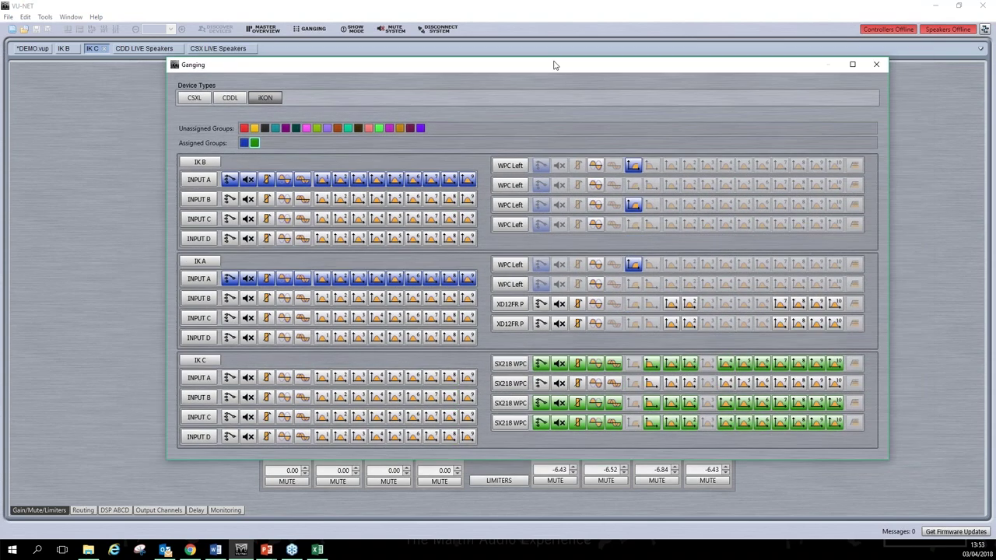
click(227, 102)
click(194, 98)
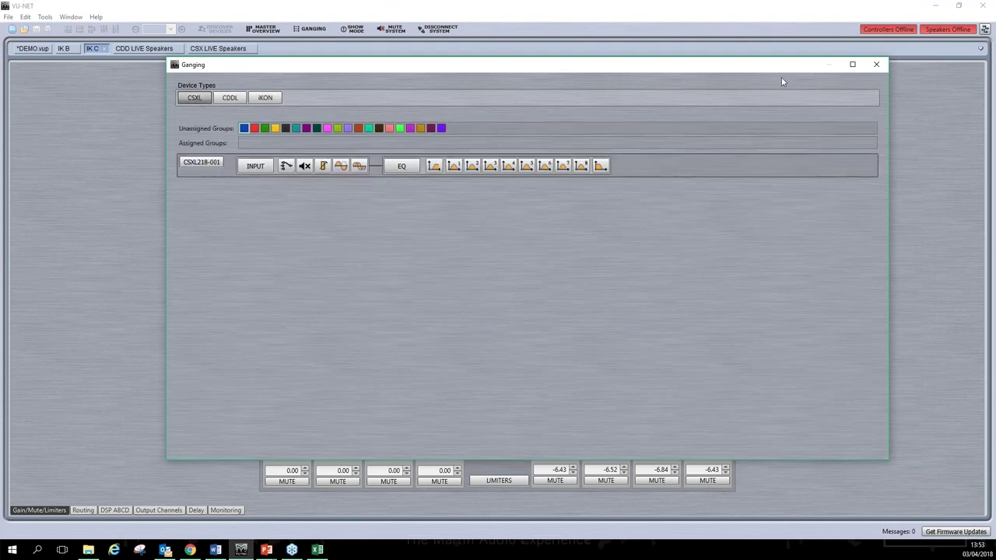
click(877, 66)
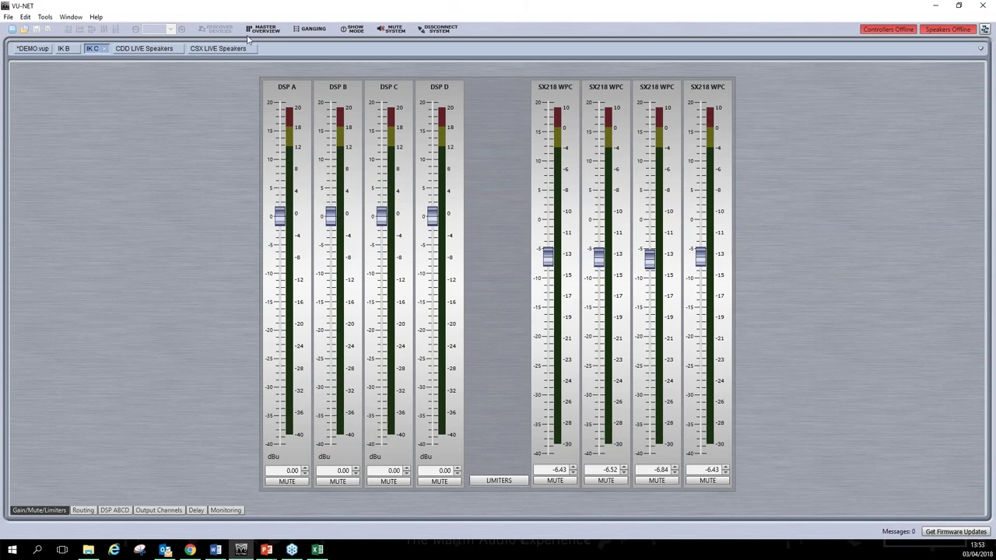
- Enable Show Mode, and mute and unmute IK C's DSP A input, accepting the confirmation each time
click(358, 31)
click(301, 482)
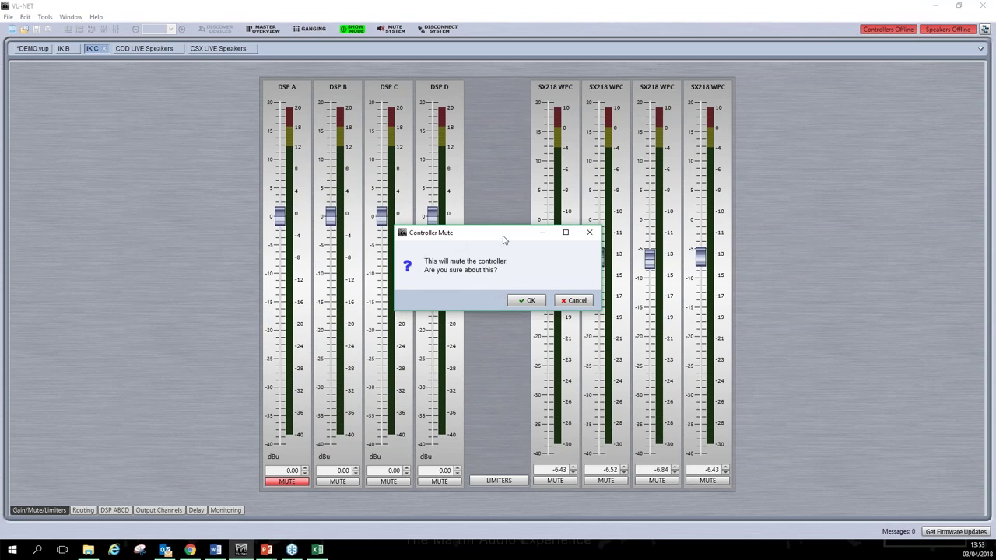
drag(505, 233, 512, 182)
click(535, 250)
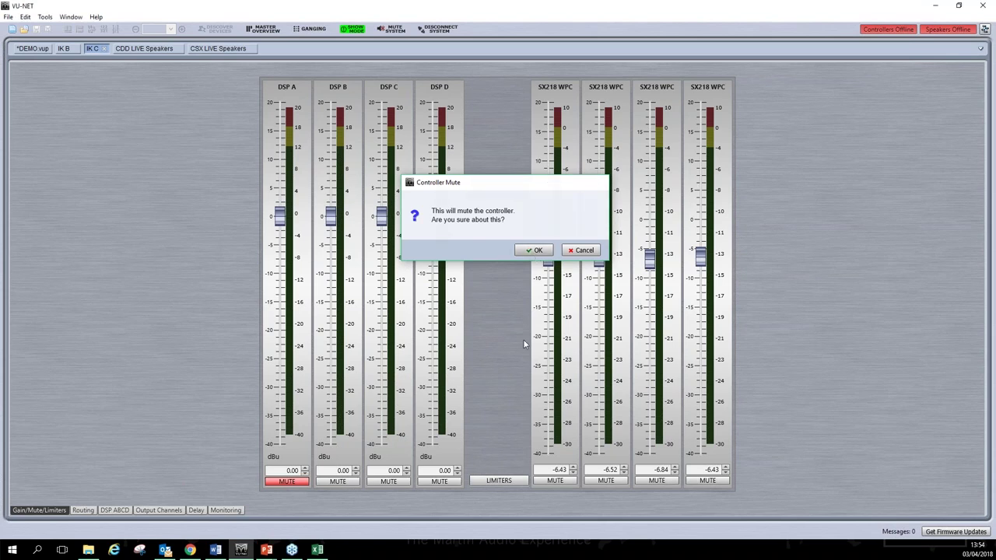
click(290, 482)
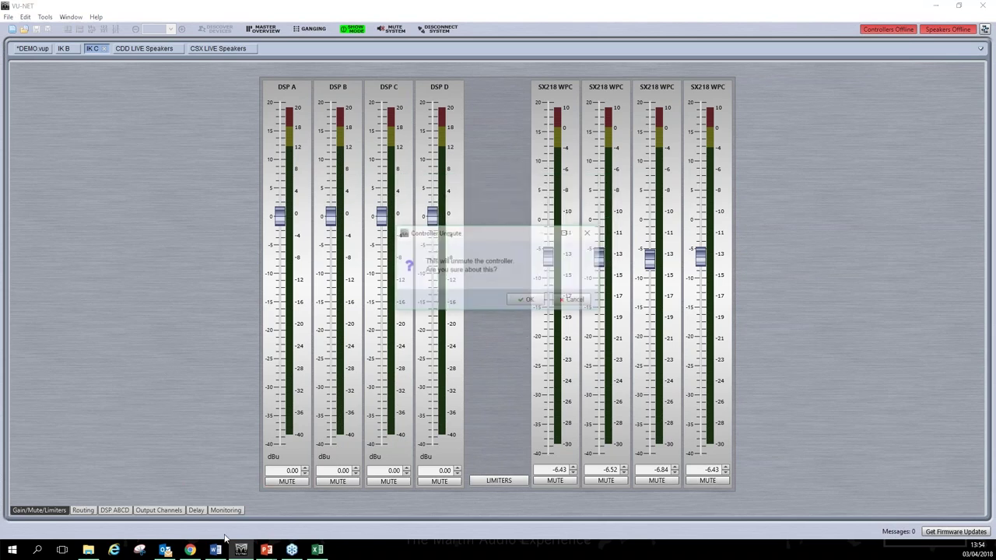
click(531, 300)
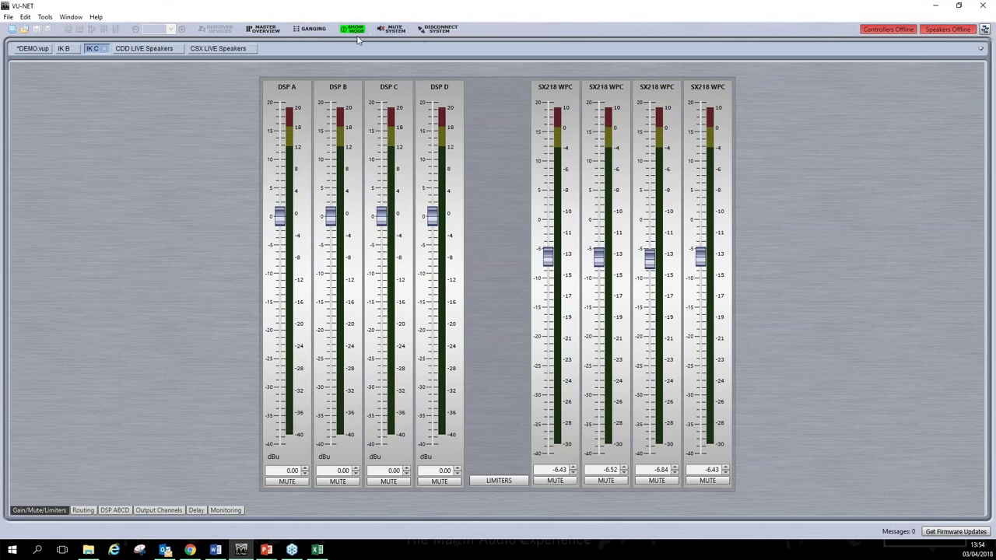
- Open the system-wide mute/unmute dialog, examine its options and cancel it
click(381, 31)
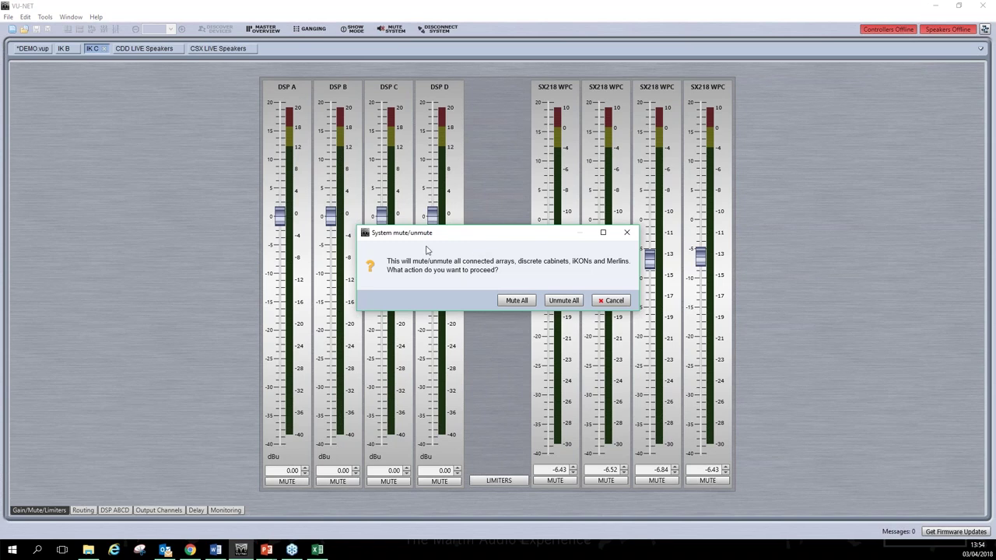
drag(488, 230, 498, 220)
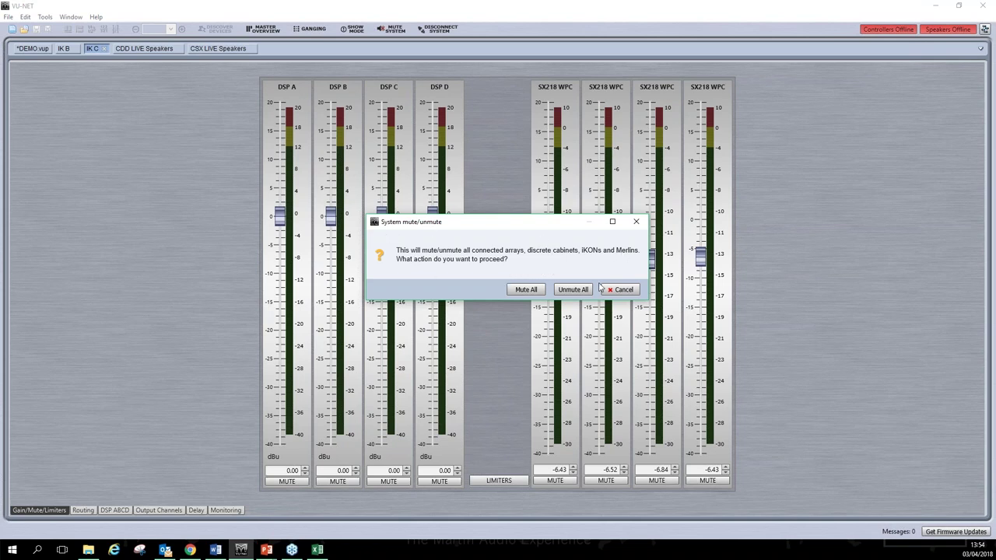
drag(508, 222, 415, 141)
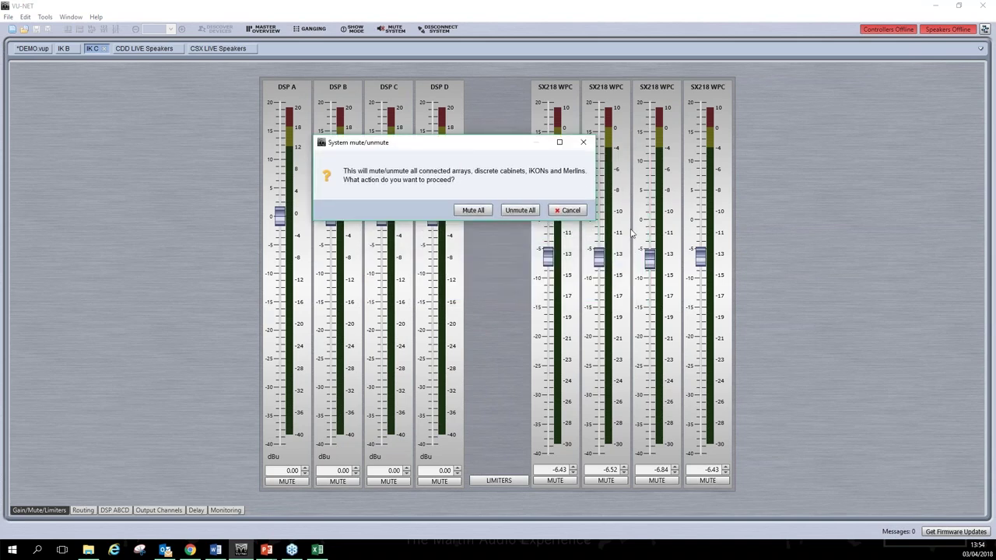
drag(502, 144, 432, 141)
click(502, 208)
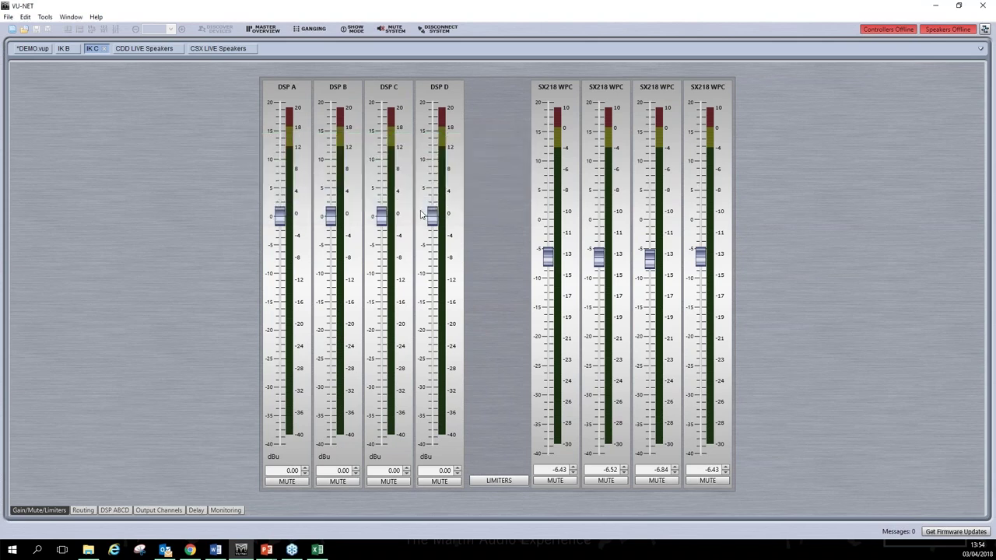